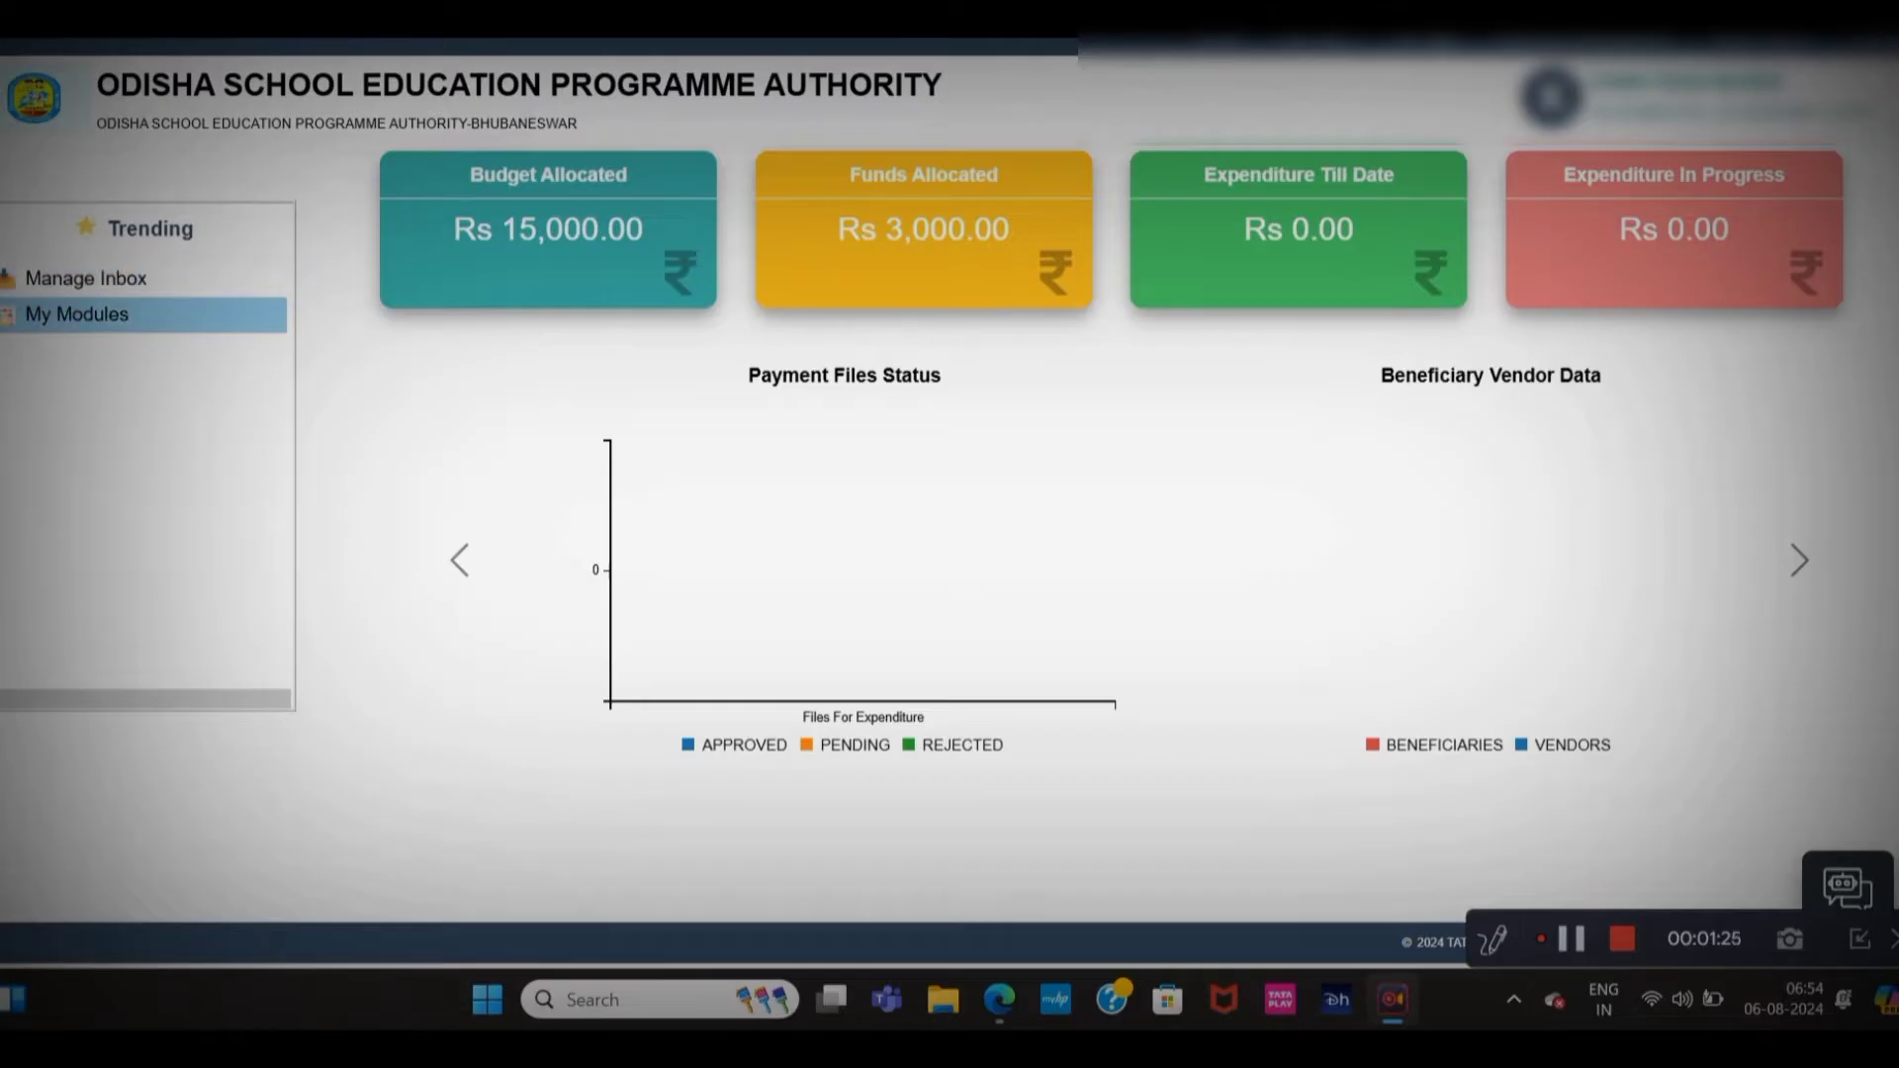
- Open the Manage Vendor - Pending with PFMS page under Vendor Management in My Modules
{"action": "left_click", "coordinate": [77, 313]}
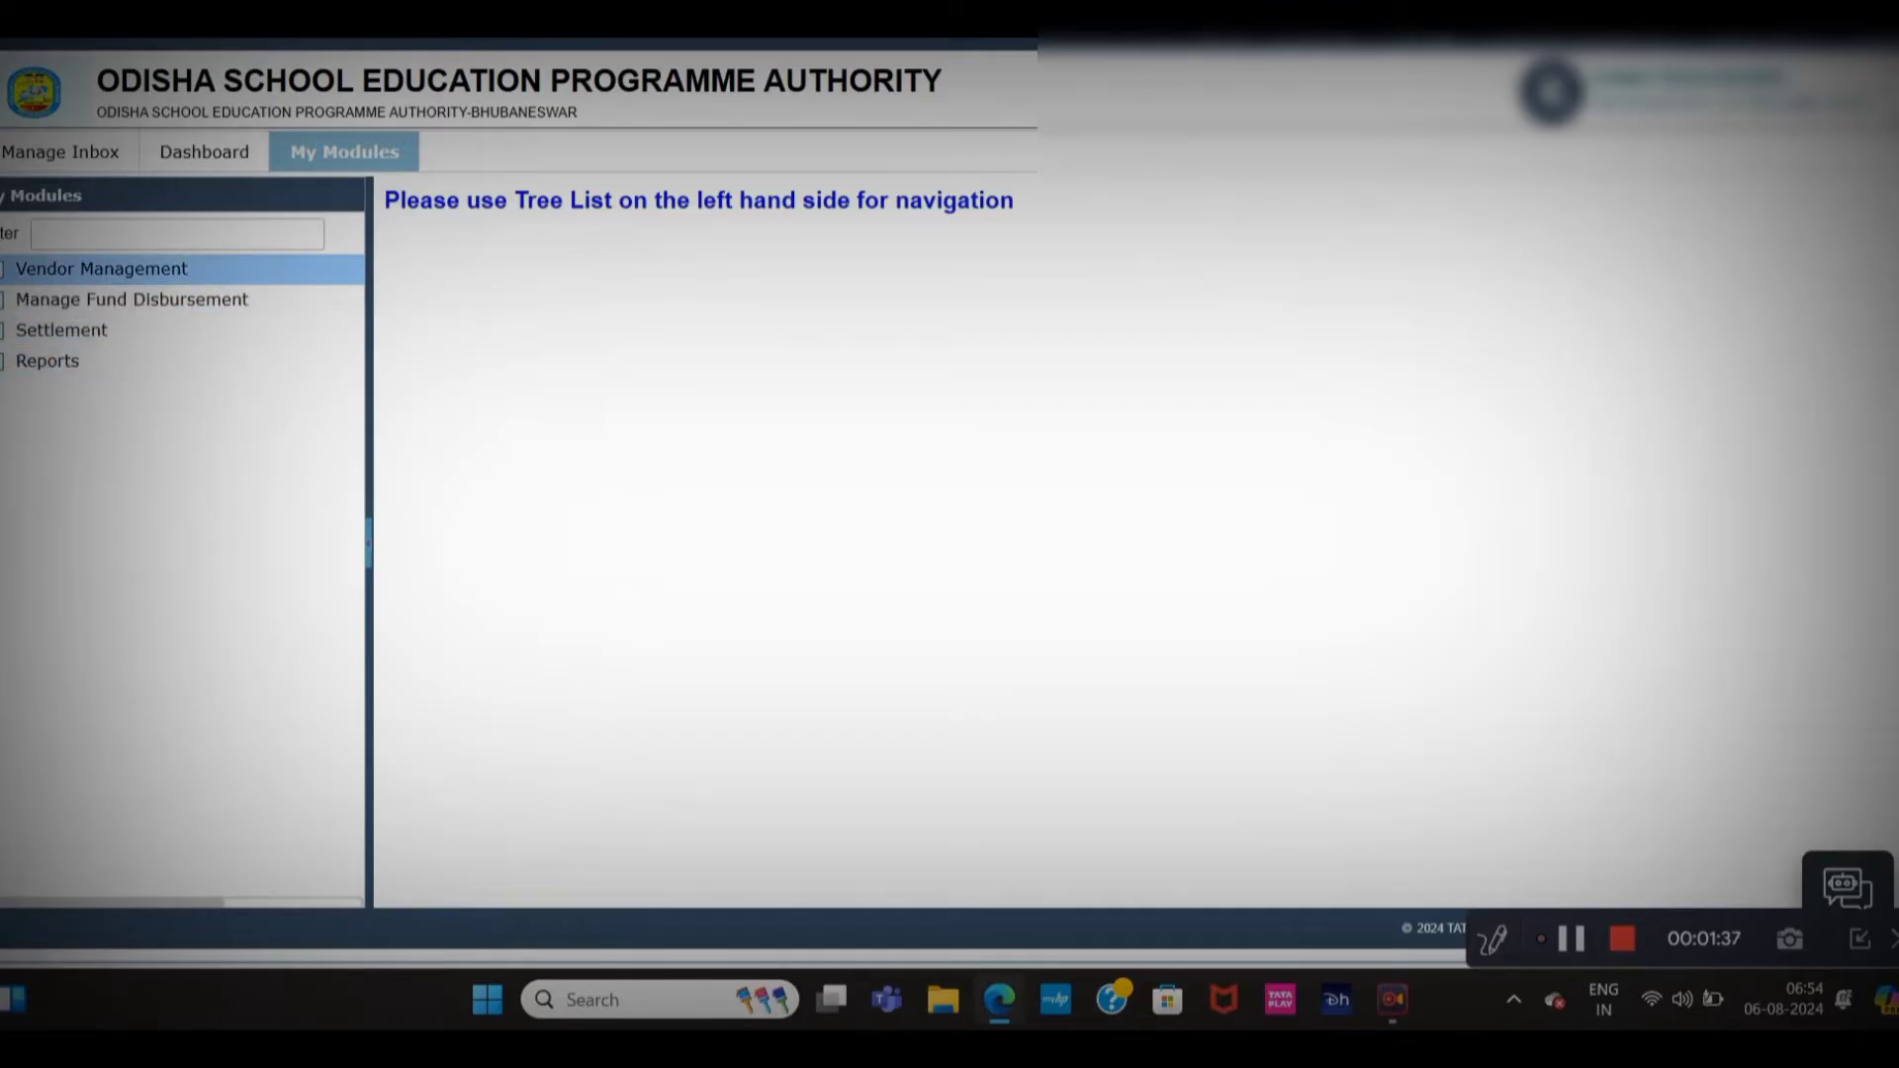
{"action": "left_click", "coordinate": [101, 268]}
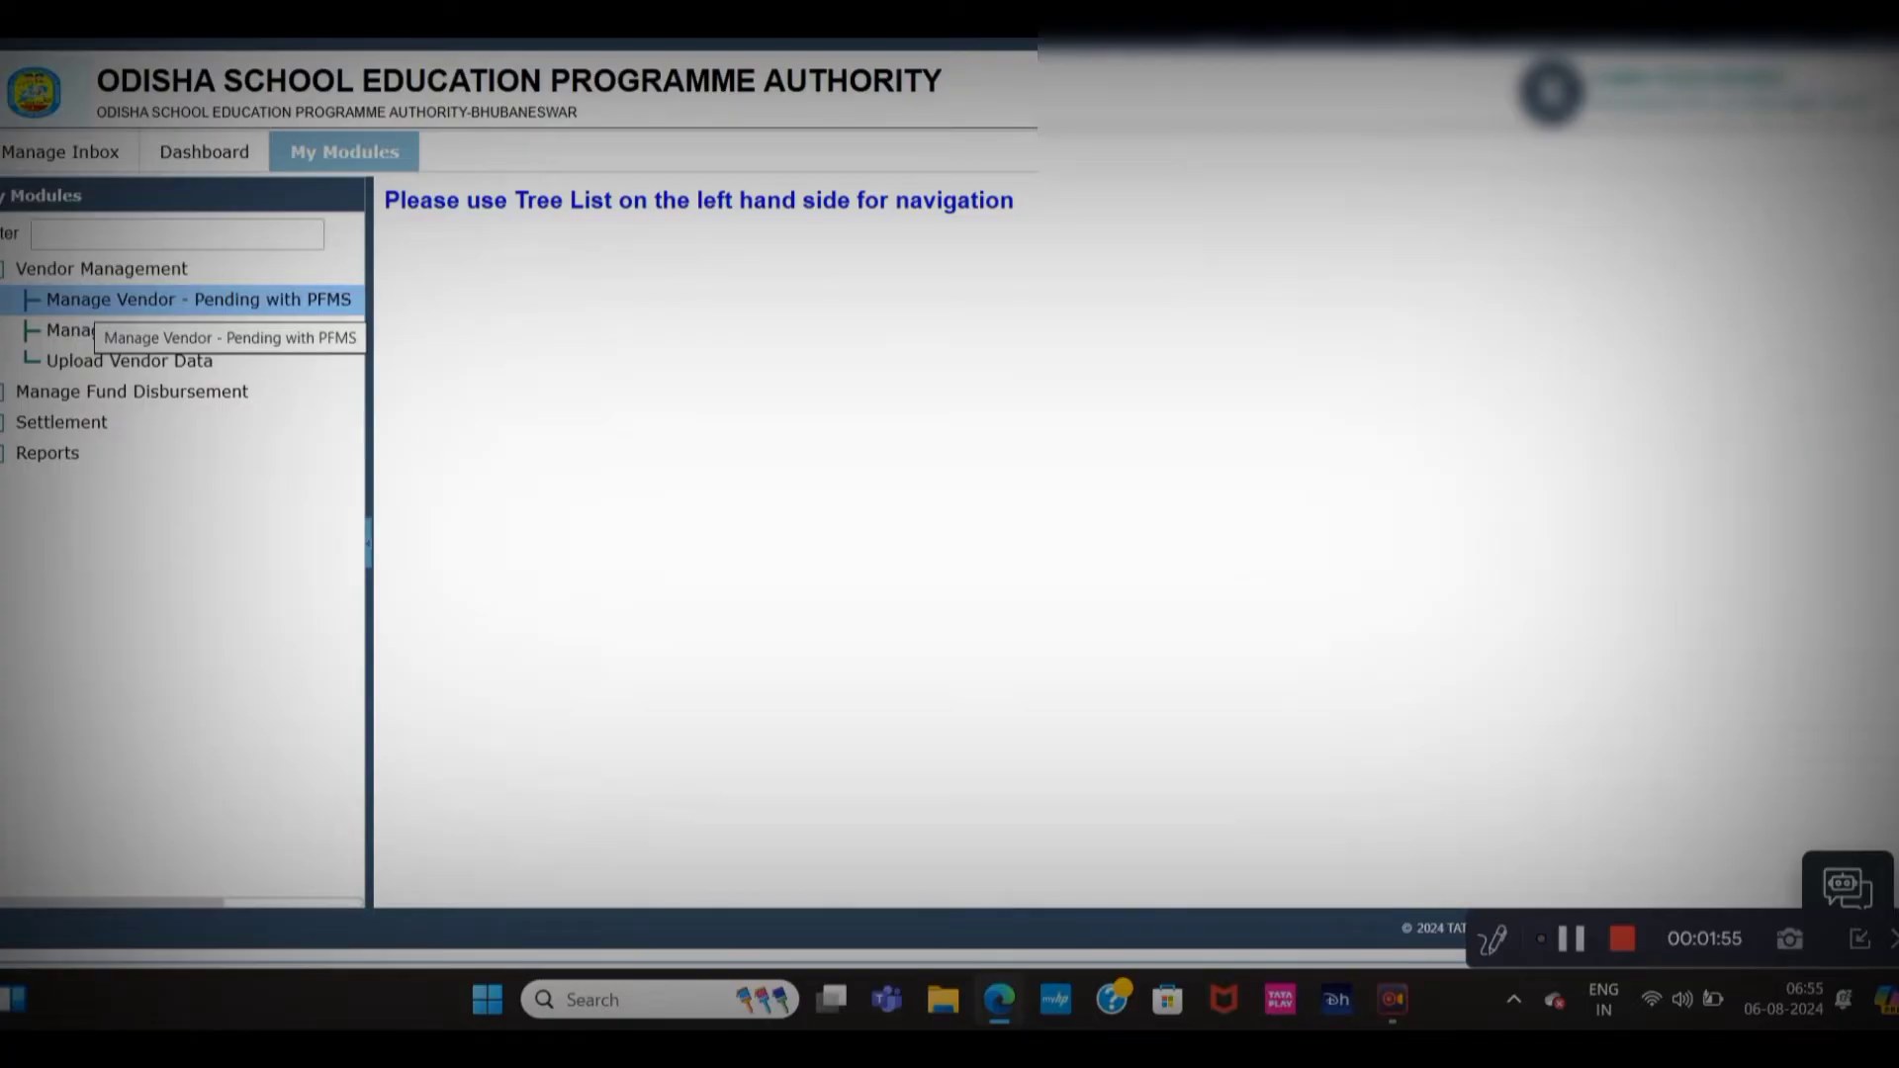
{"action": "left_click", "coordinate": [109, 298]}
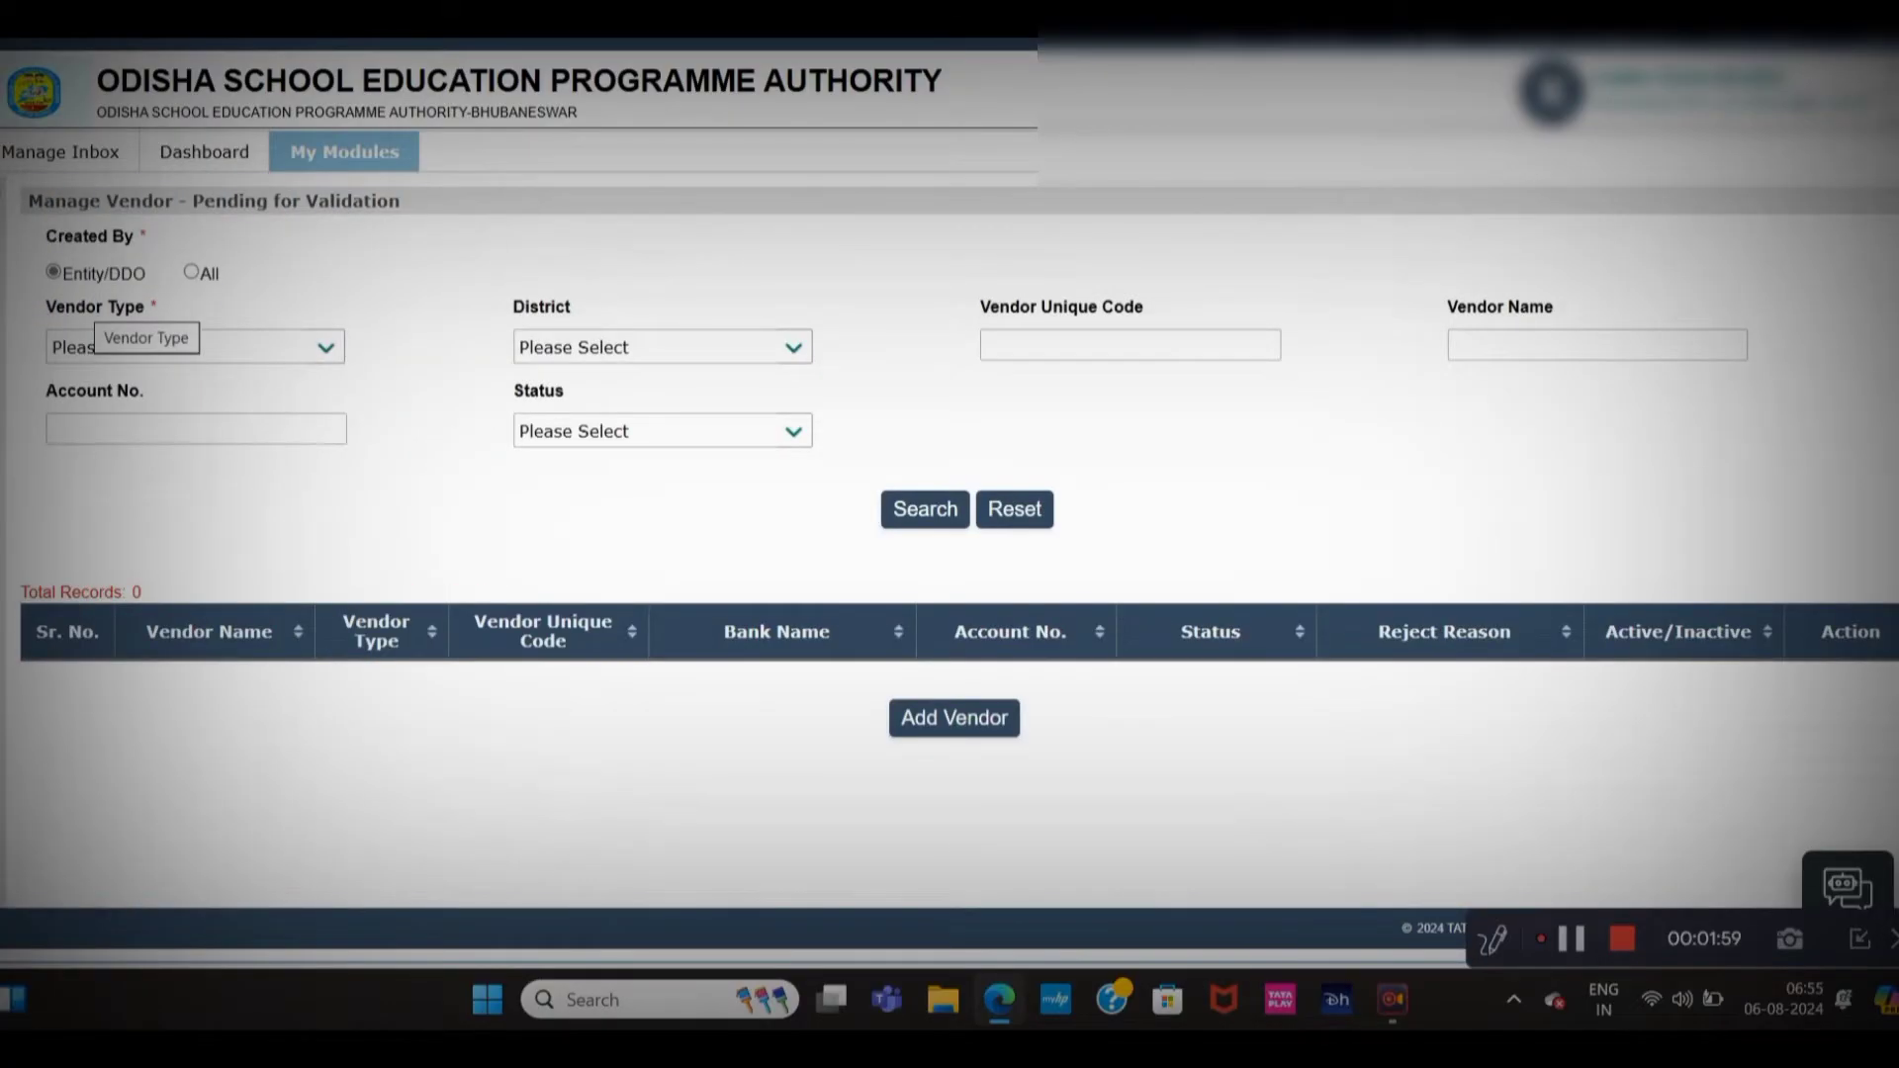
- Set the vendor search to records created by All and the vendor type to Personal
{"action": "left_click", "coordinate": [191, 273]}
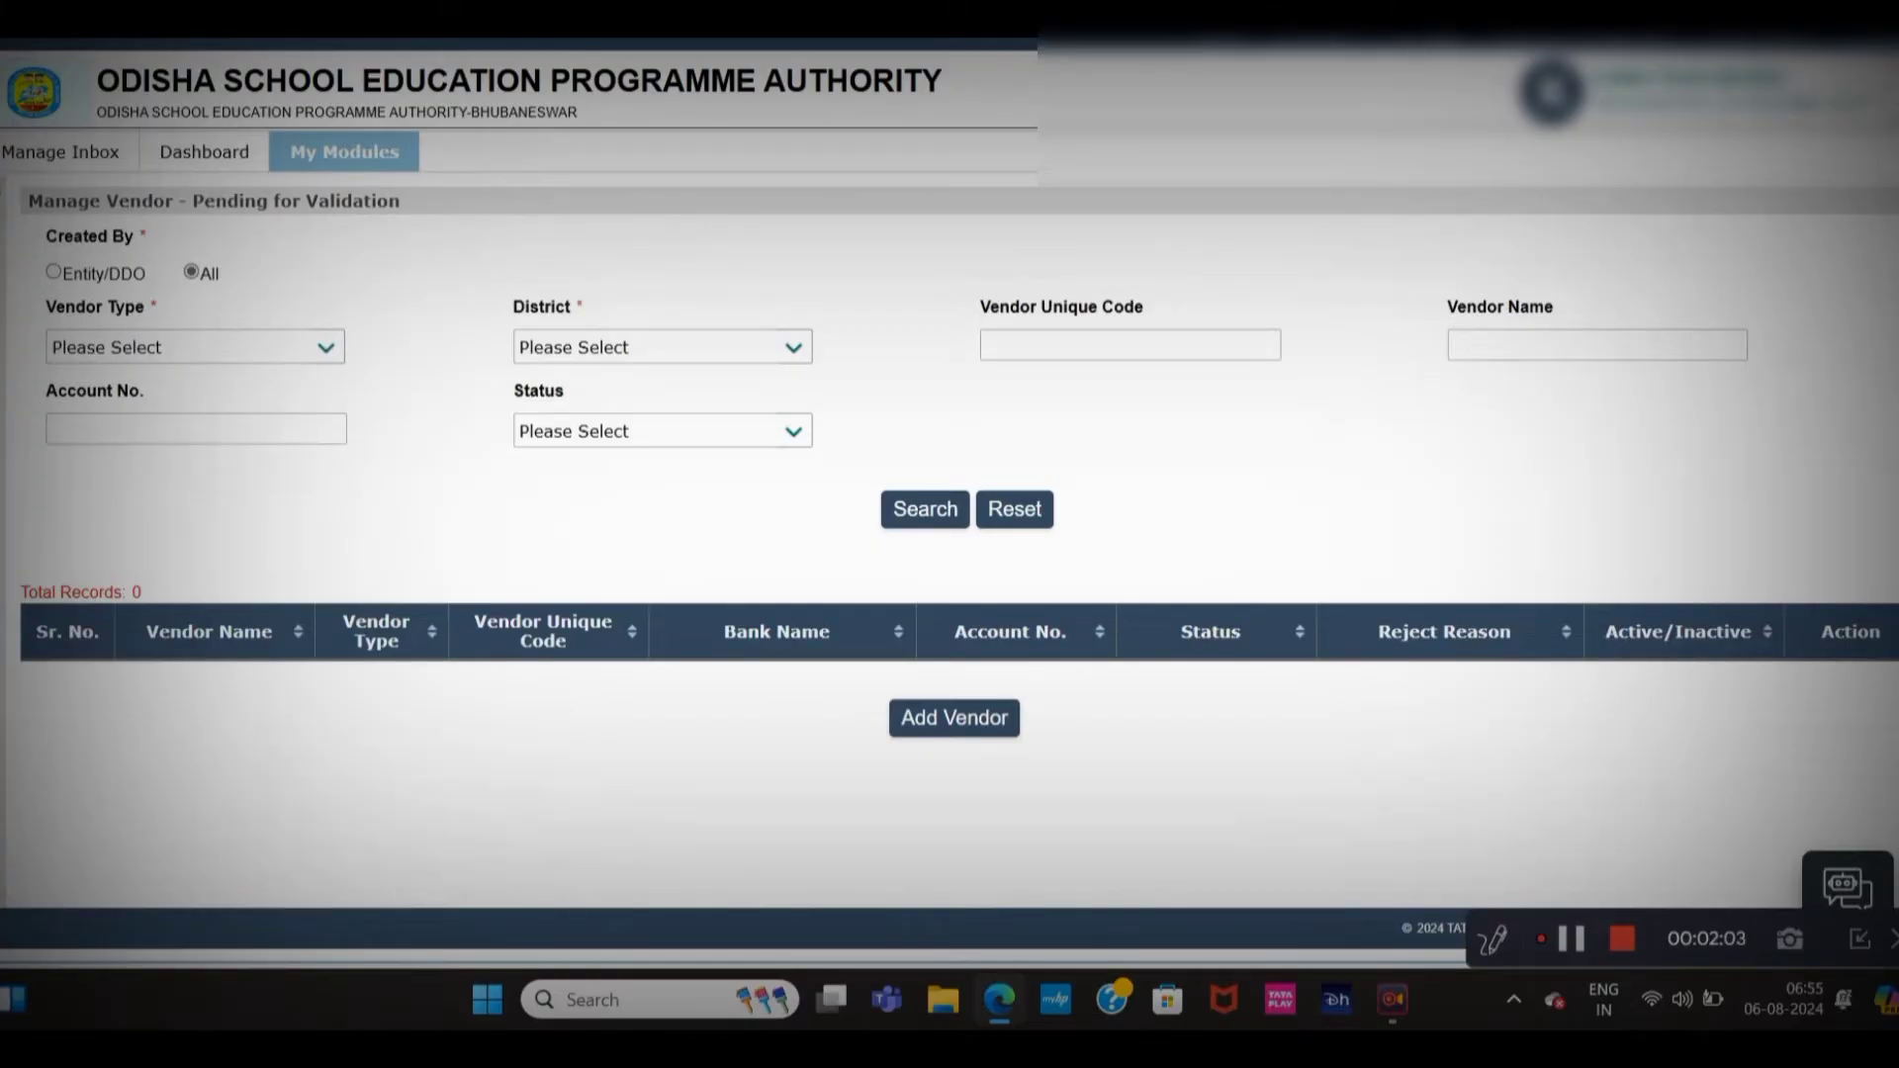
{"action": "left_click", "coordinate": [196, 347]}
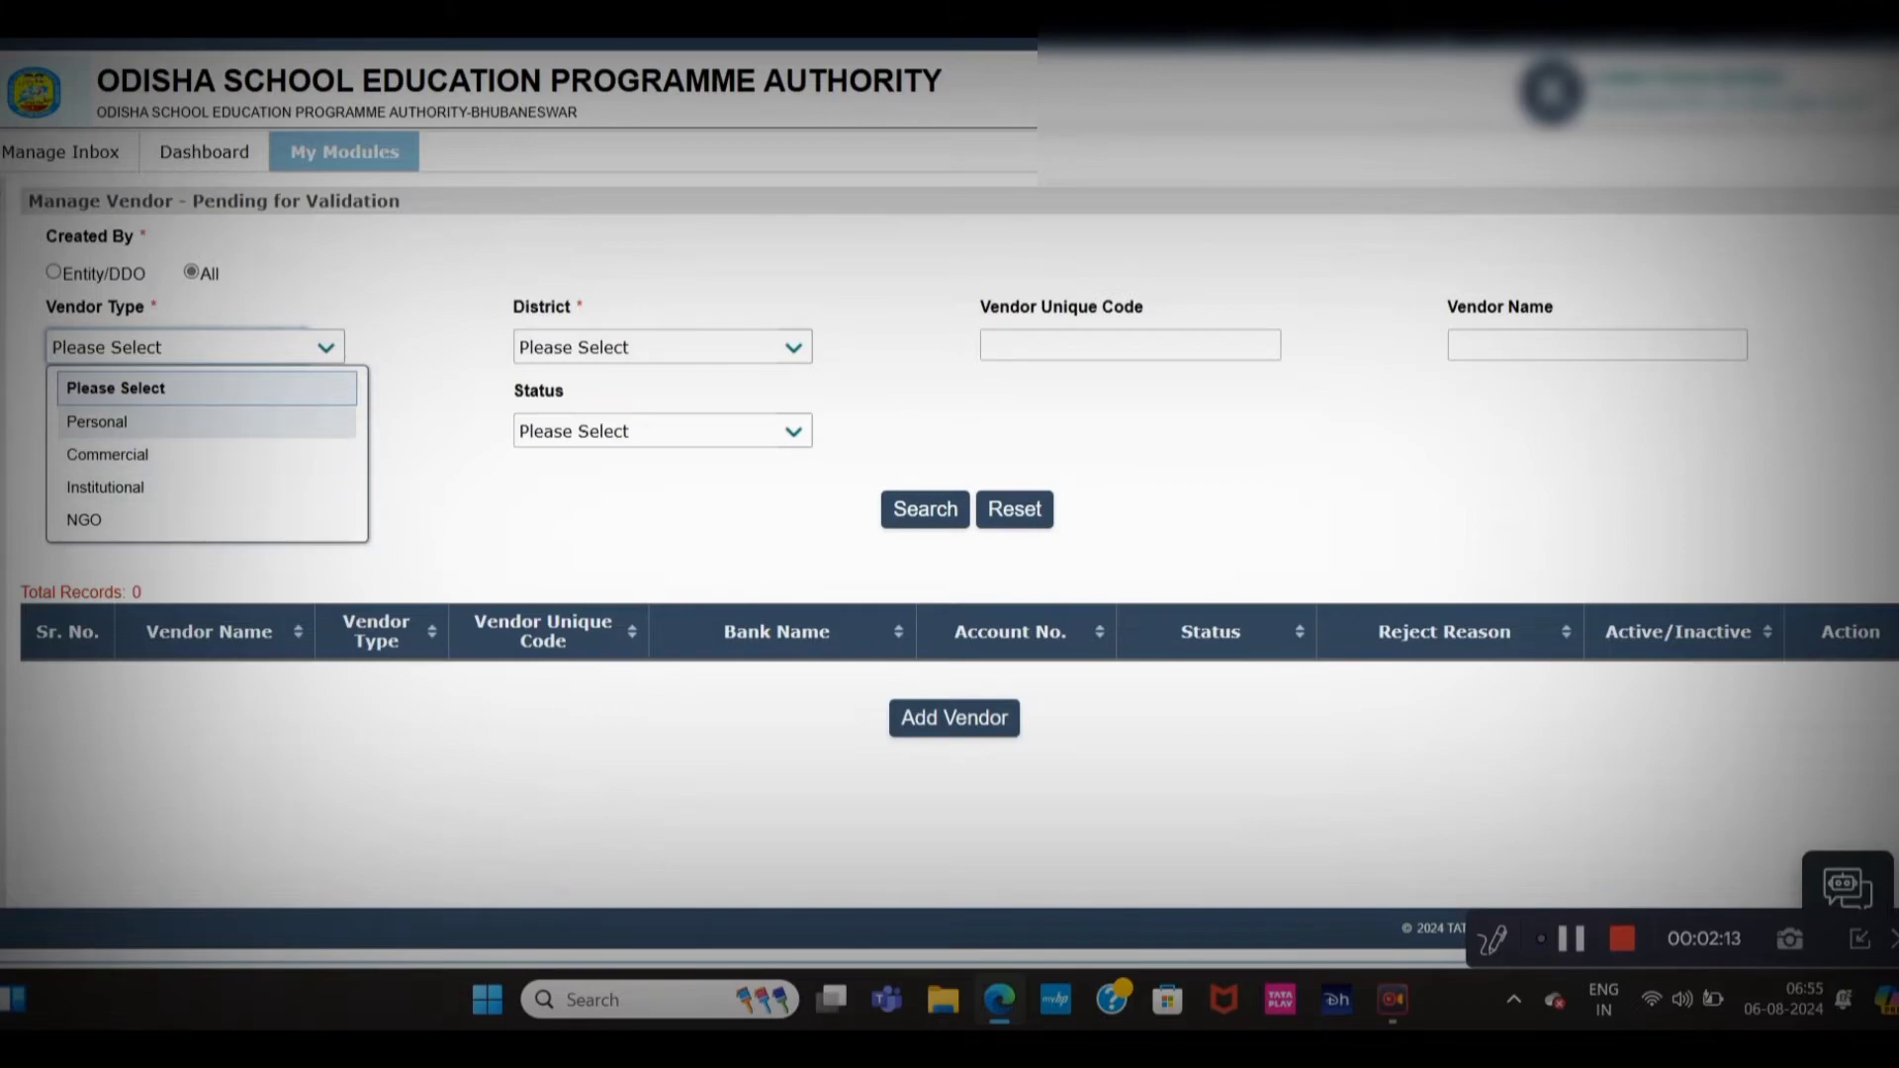
{"action": "left_click", "coordinate": [257, 421]}
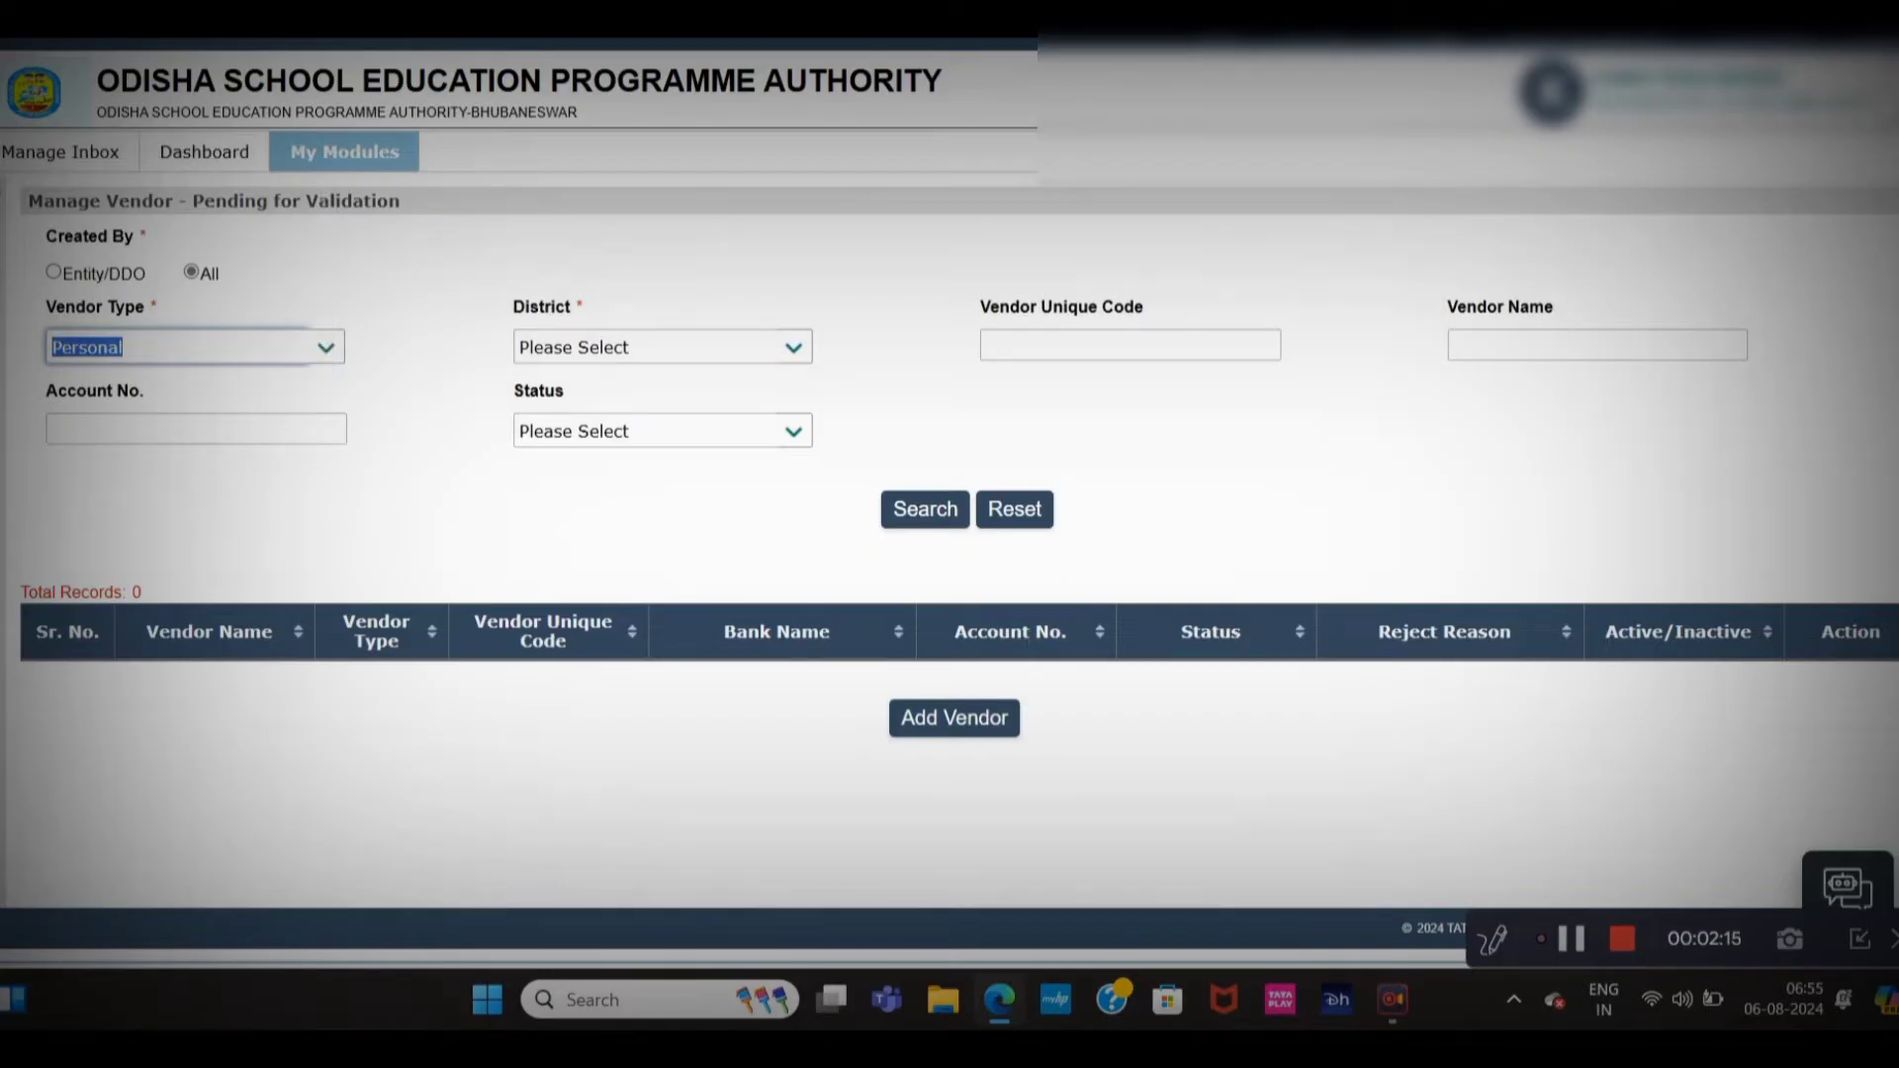
- Set the search district to Puri and run the vendor search
{"action": "left_click", "coordinate": [794, 348]}
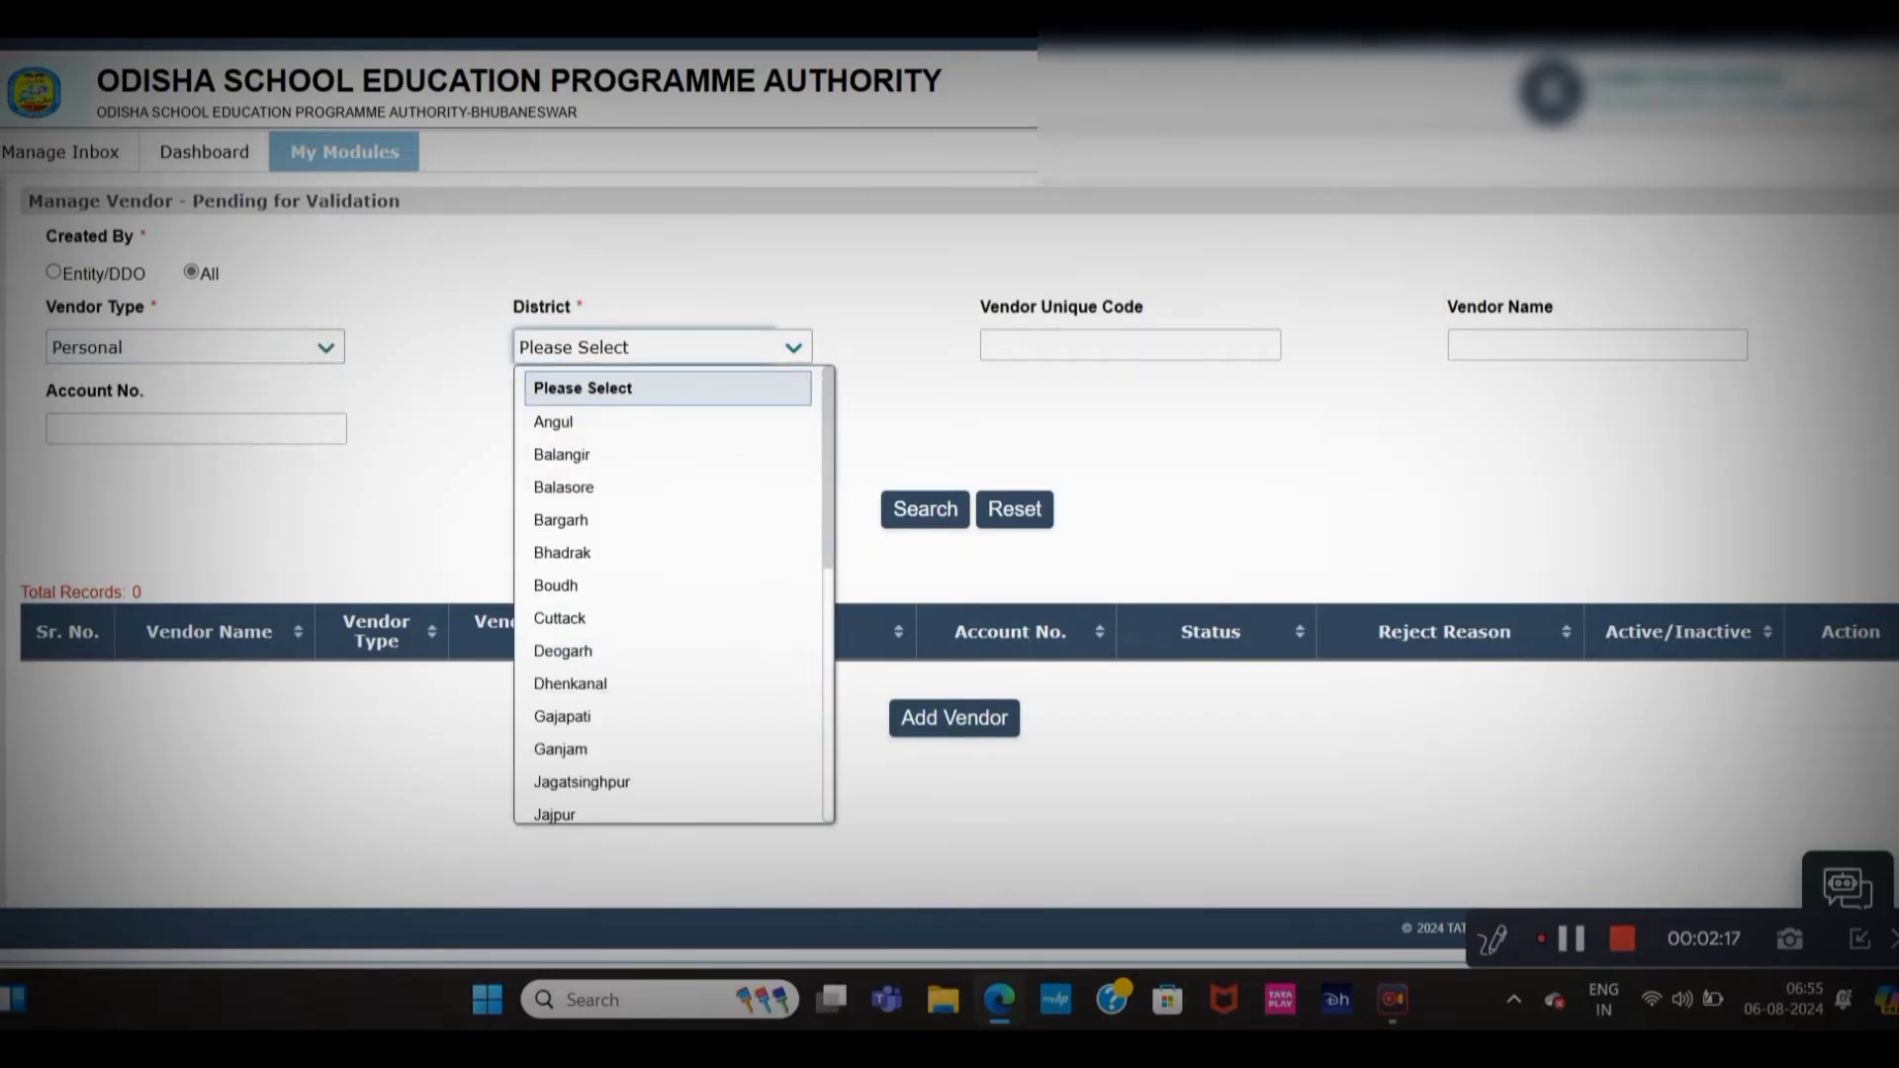
{"action": "key", "text": "p"}
{"action": "left_click", "coordinate": [553, 420]}
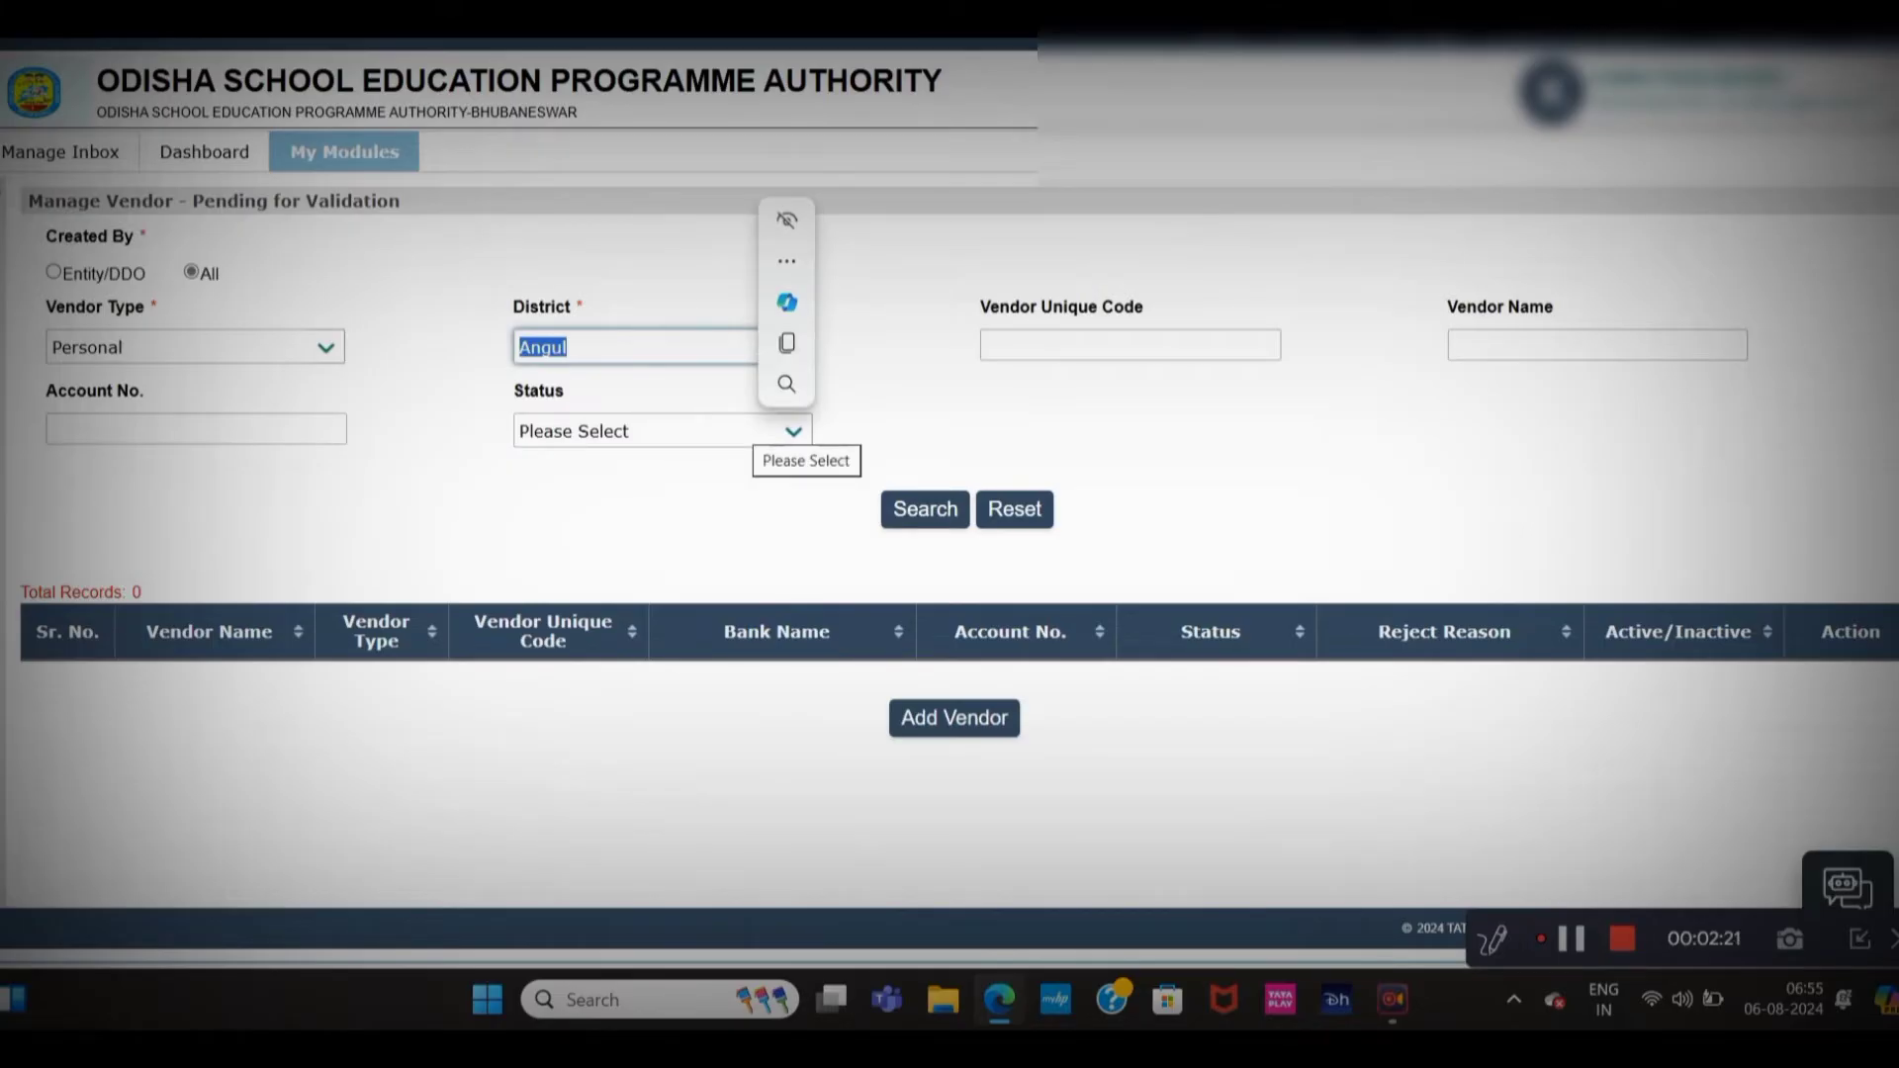
{"action": "left_click", "coordinate": [793, 347]}
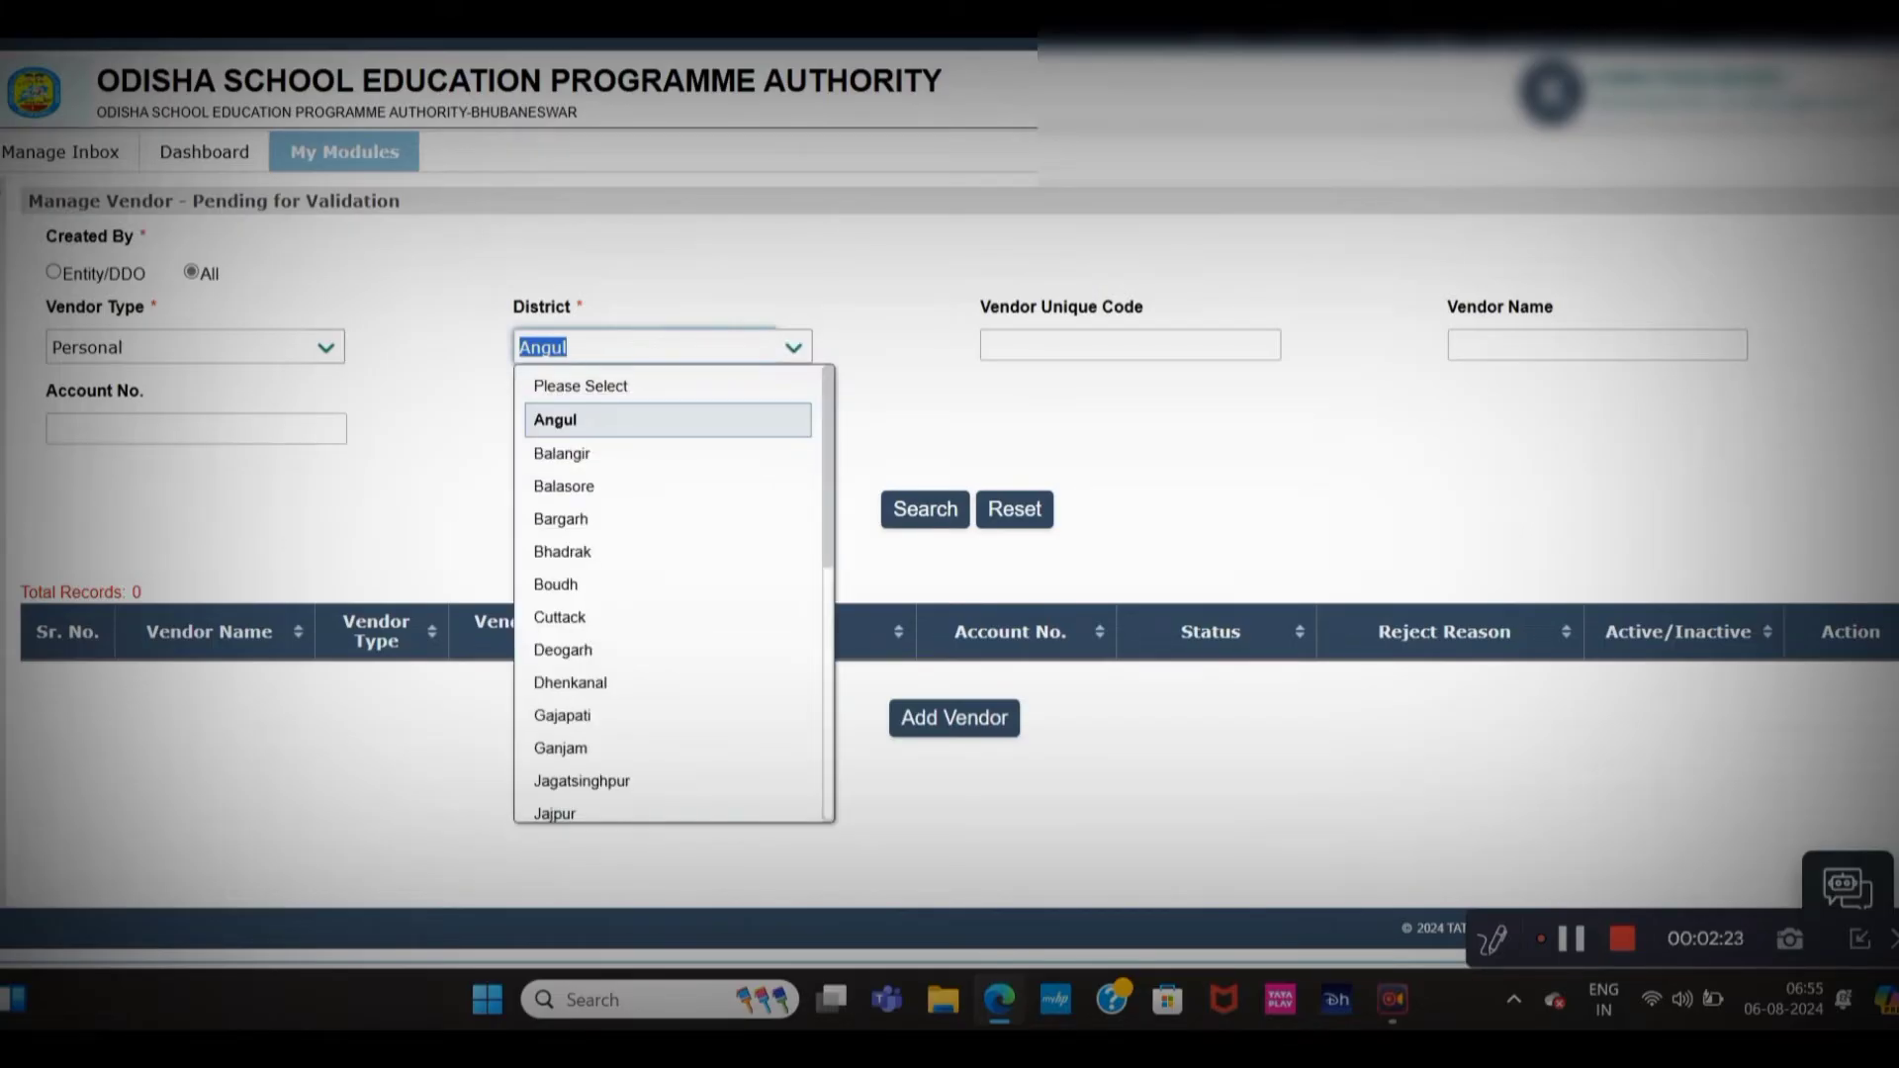
{"action": "key", "text": "p"}
{"action": "key", "text": "Return"}
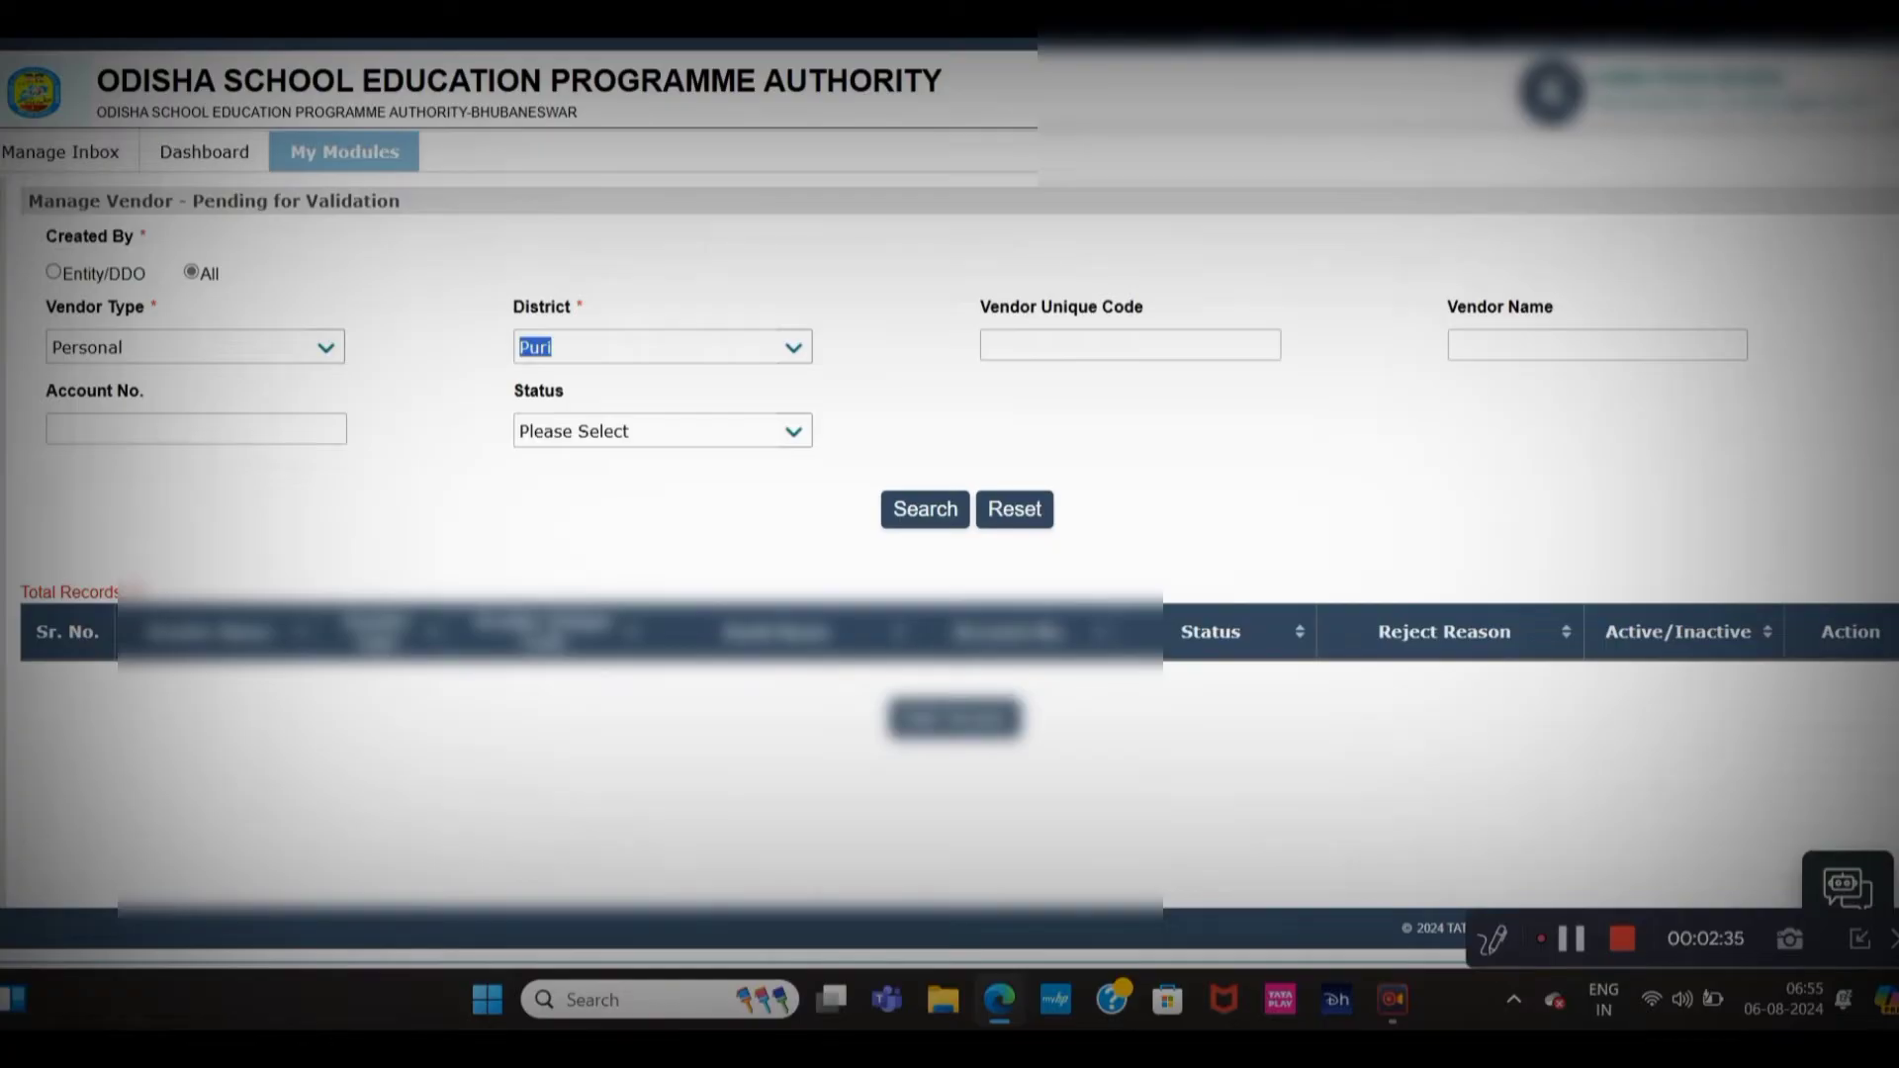
{"action": "left_click", "coordinate": [925, 510]}
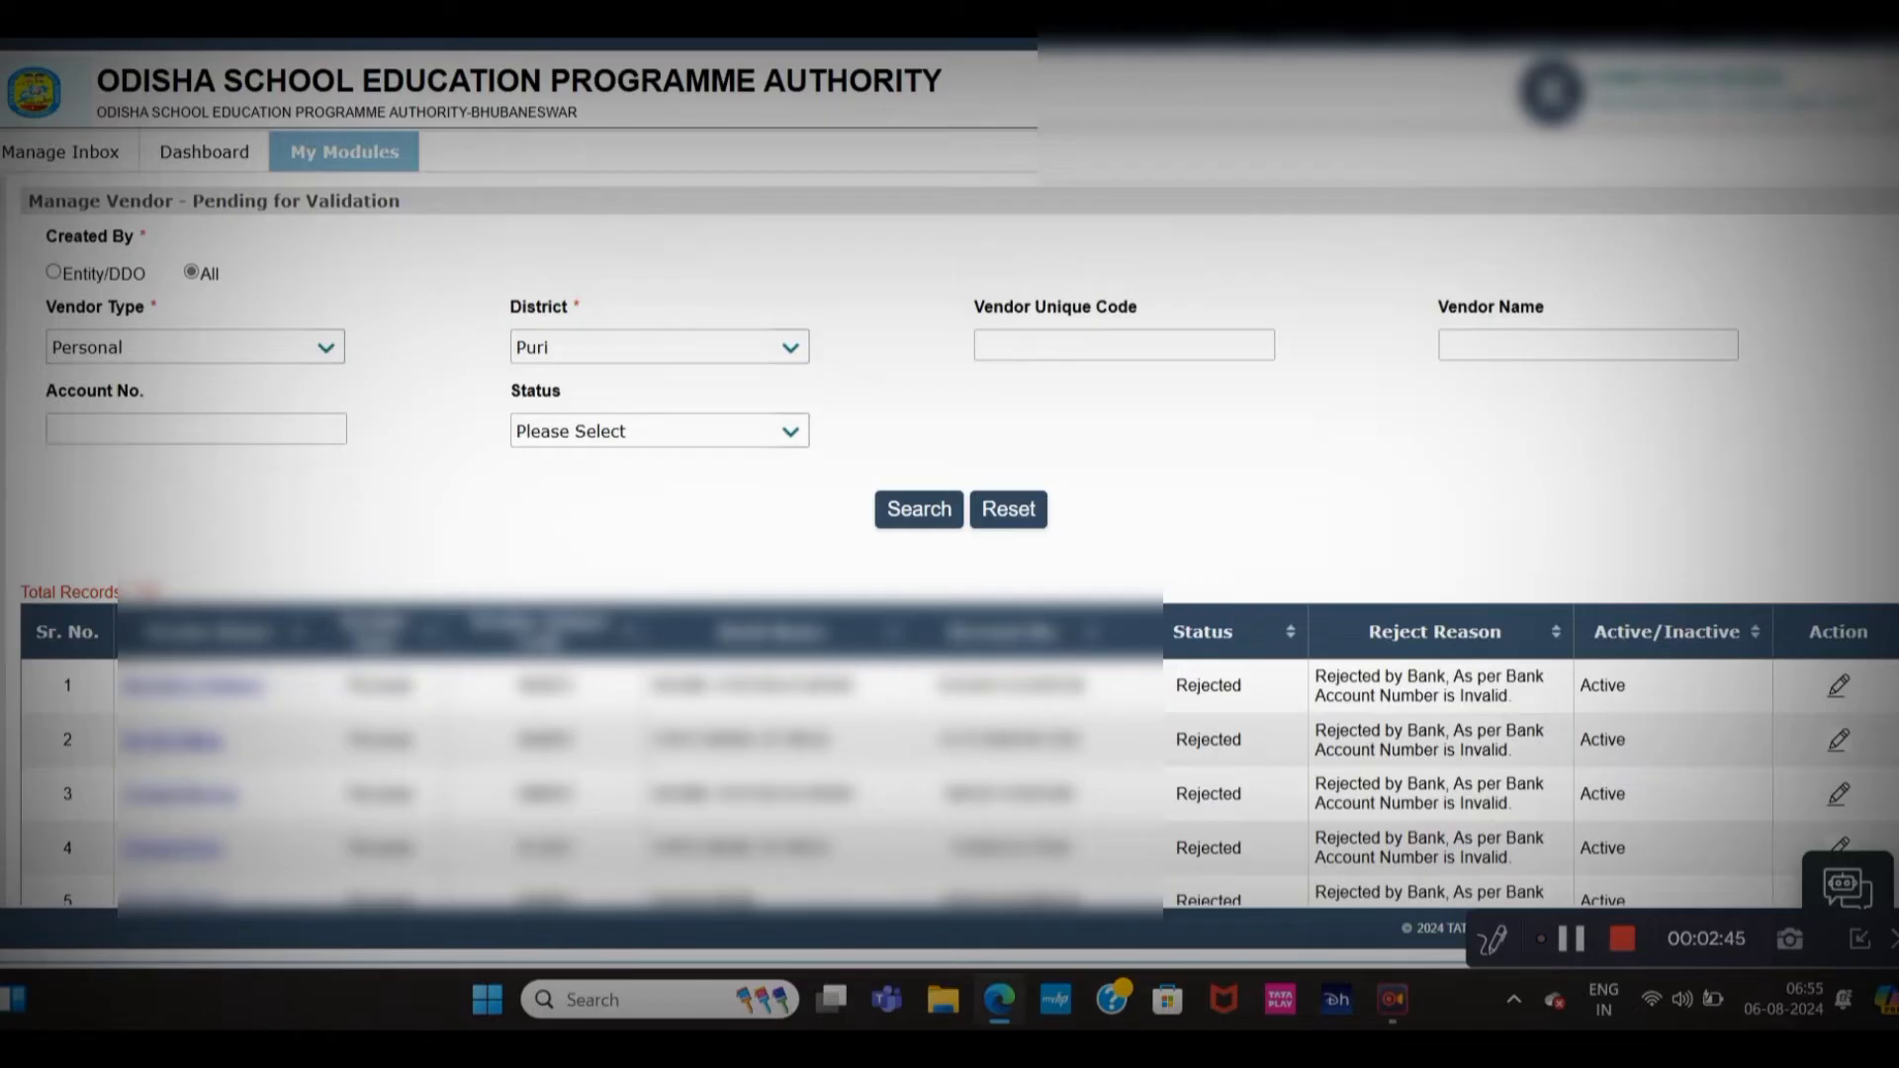
- Filter the vendor search by the status Pending for Validation and run it again
{"action": "left_click", "coordinate": [796, 441]}
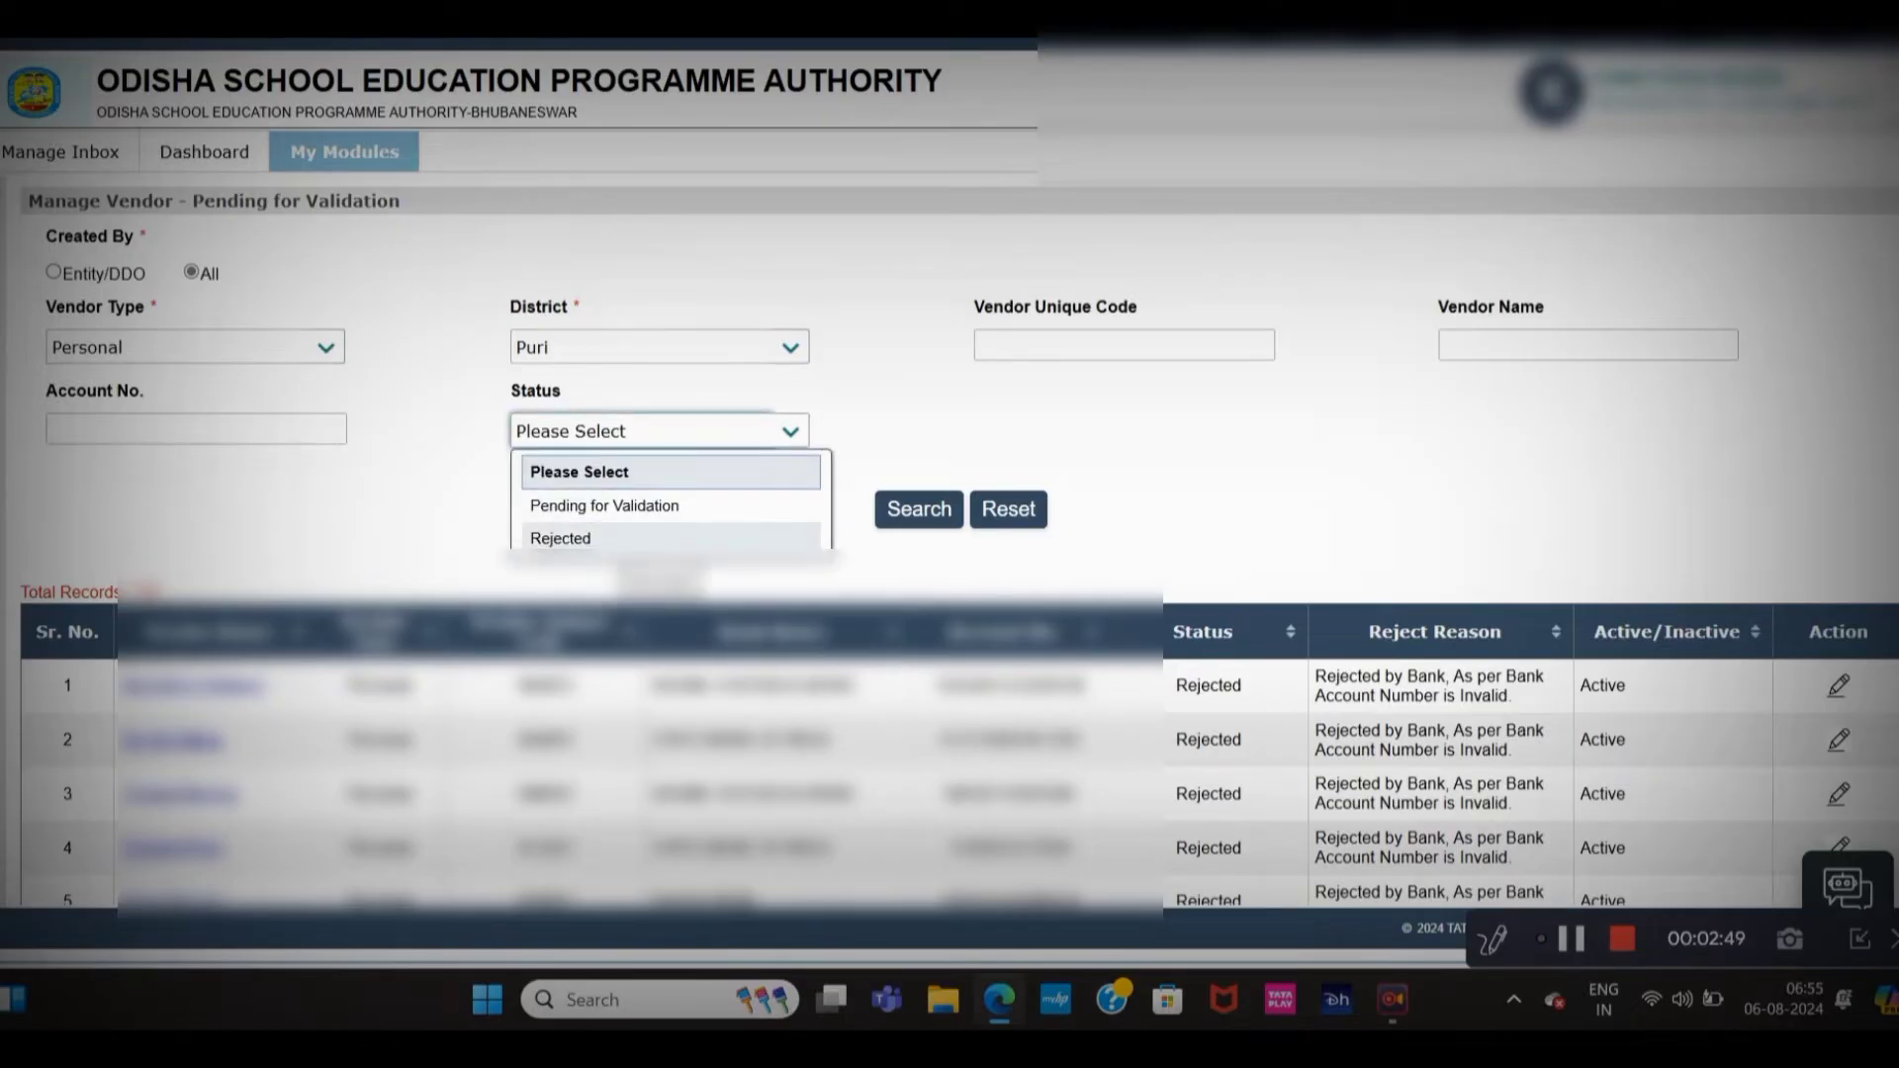
{"action": "left_click", "coordinate": [605, 505]}
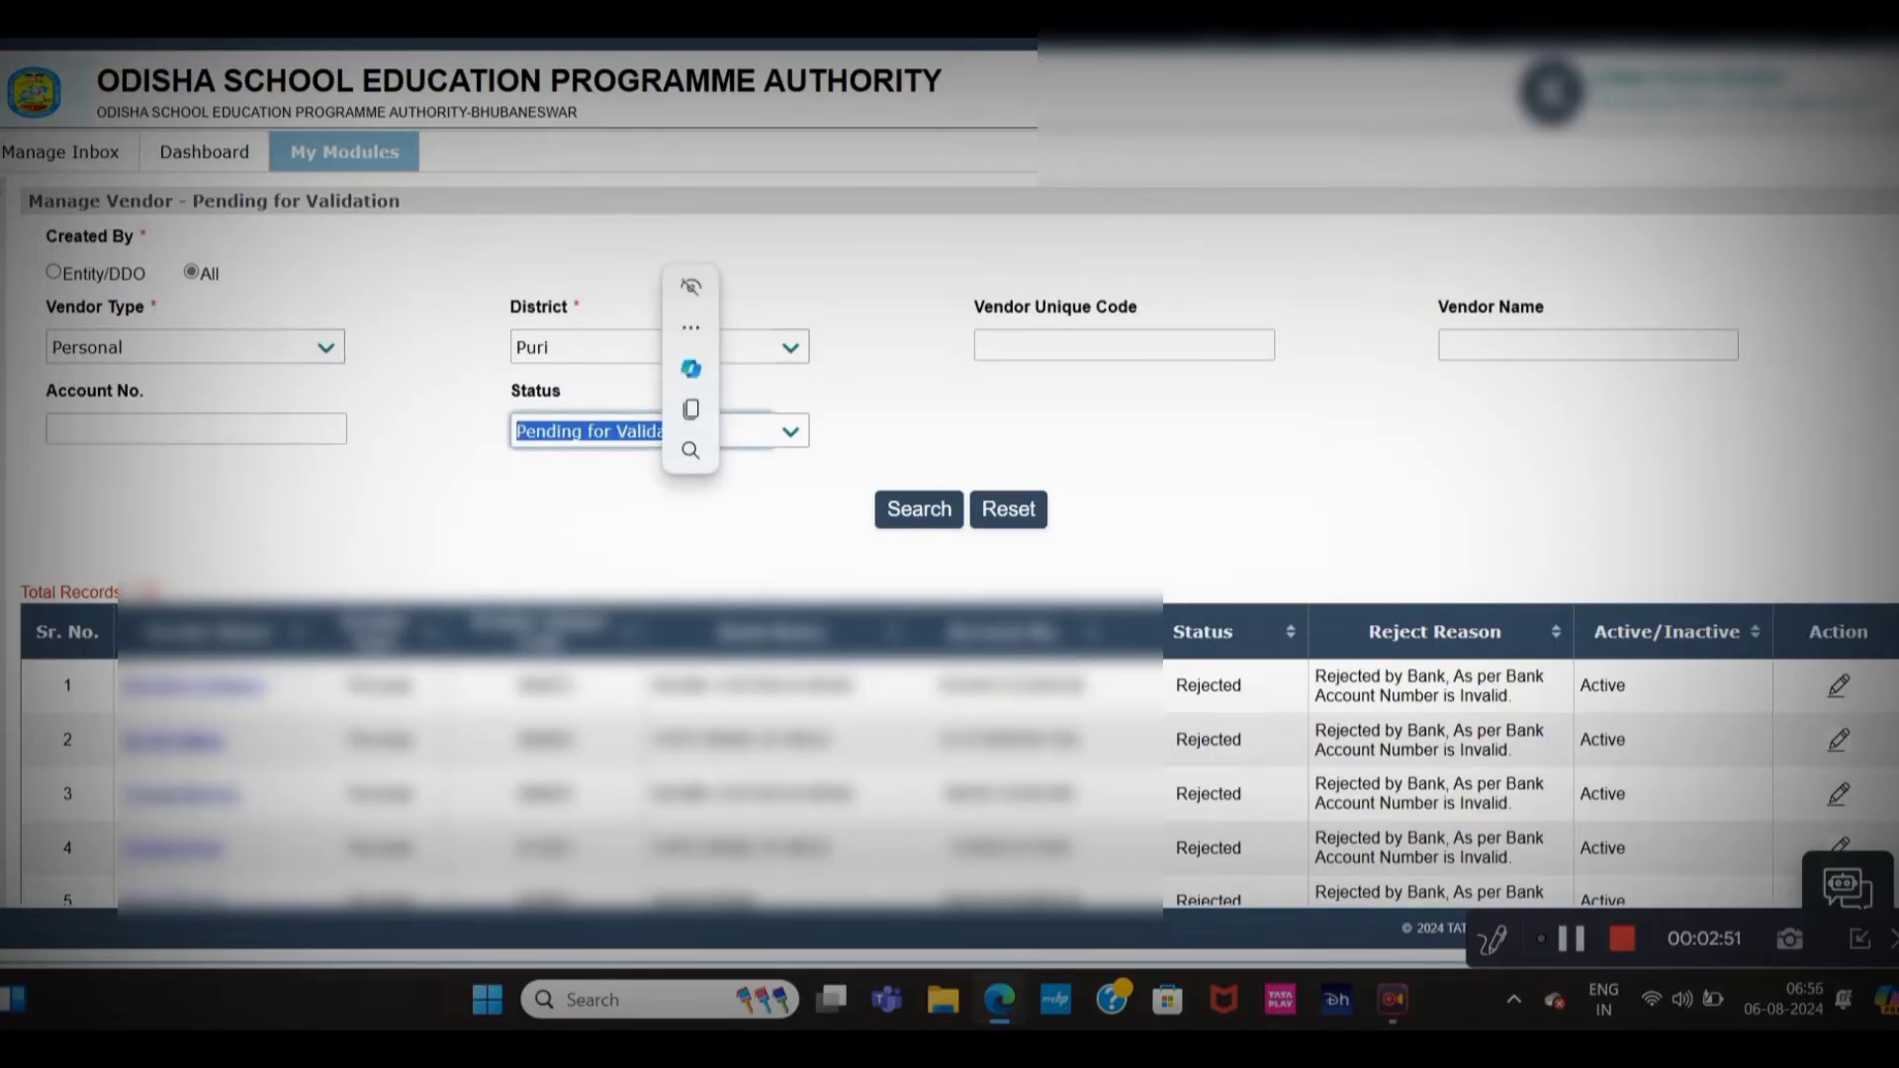
{"action": "left_click", "coordinate": [919, 509]}
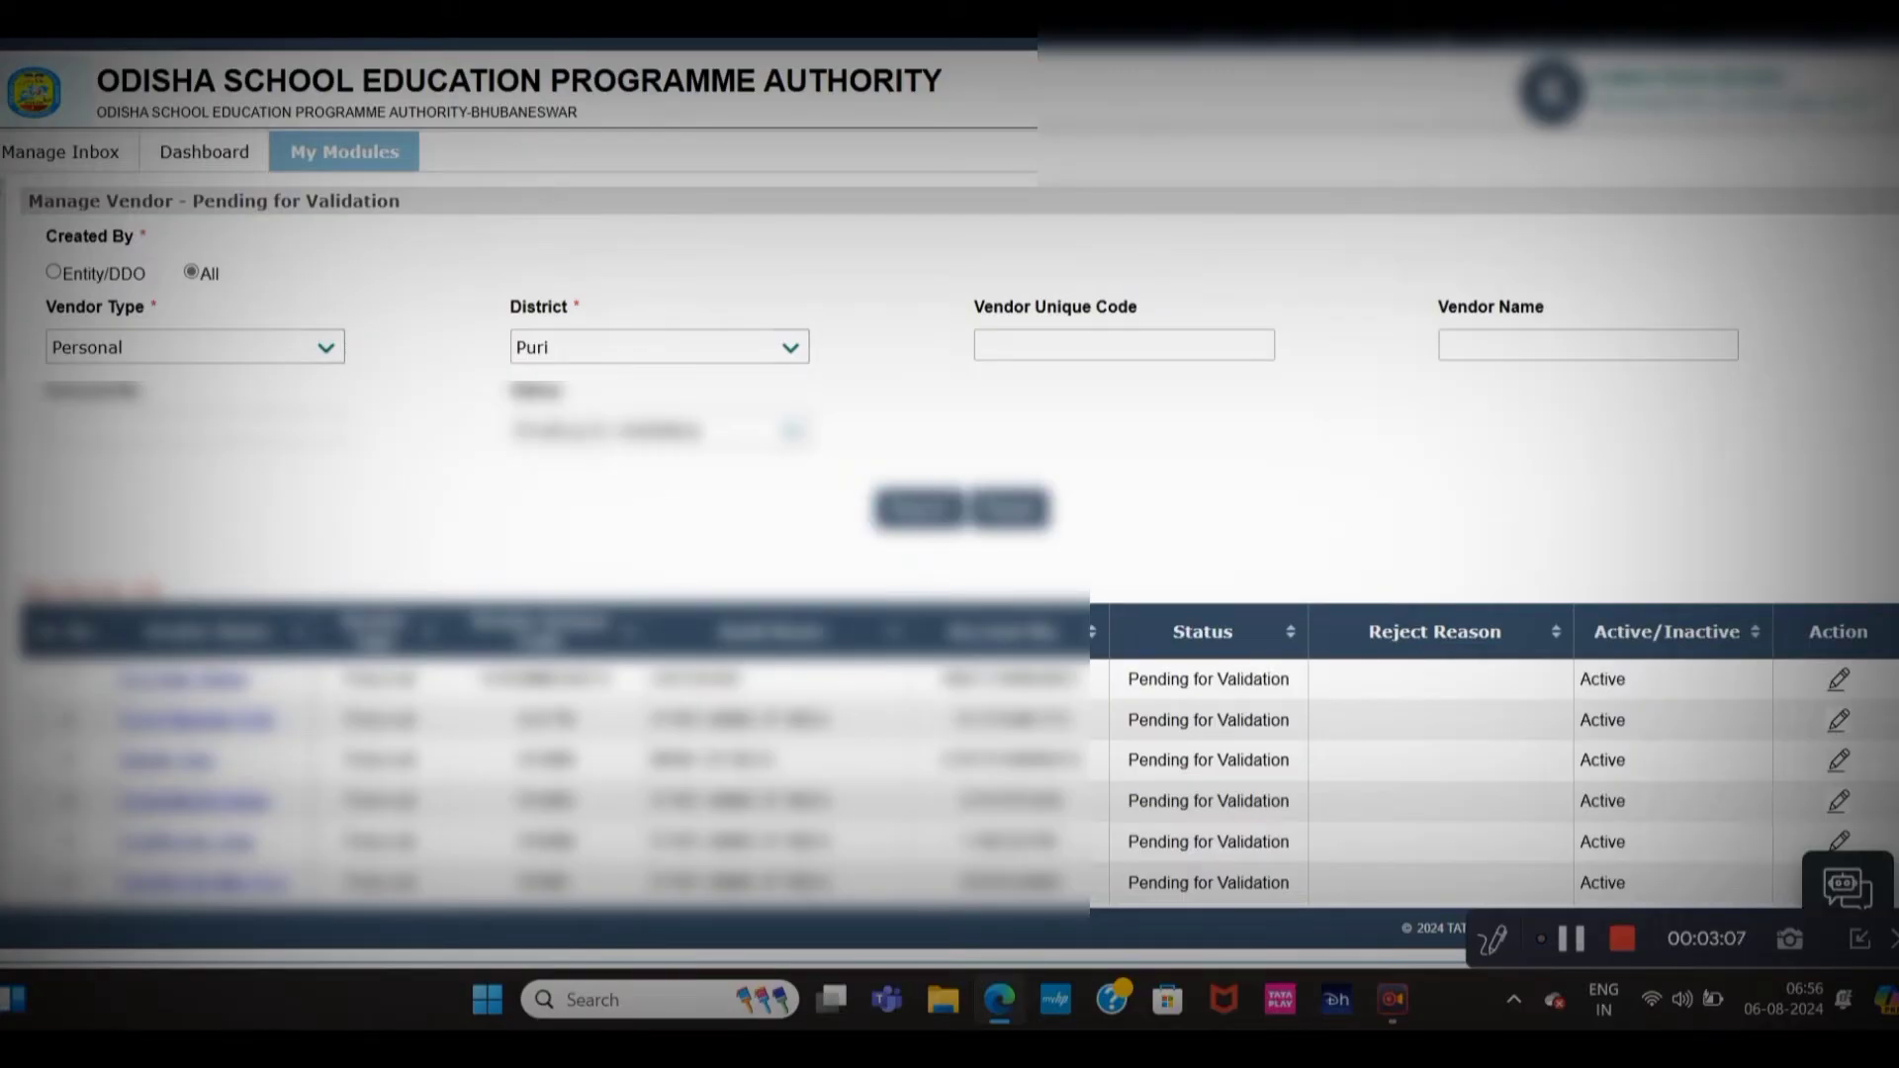
{"action": "left_click", "coordinate": [195, 428]}
{"action": "left_click", "coordinate": [673, 431]}
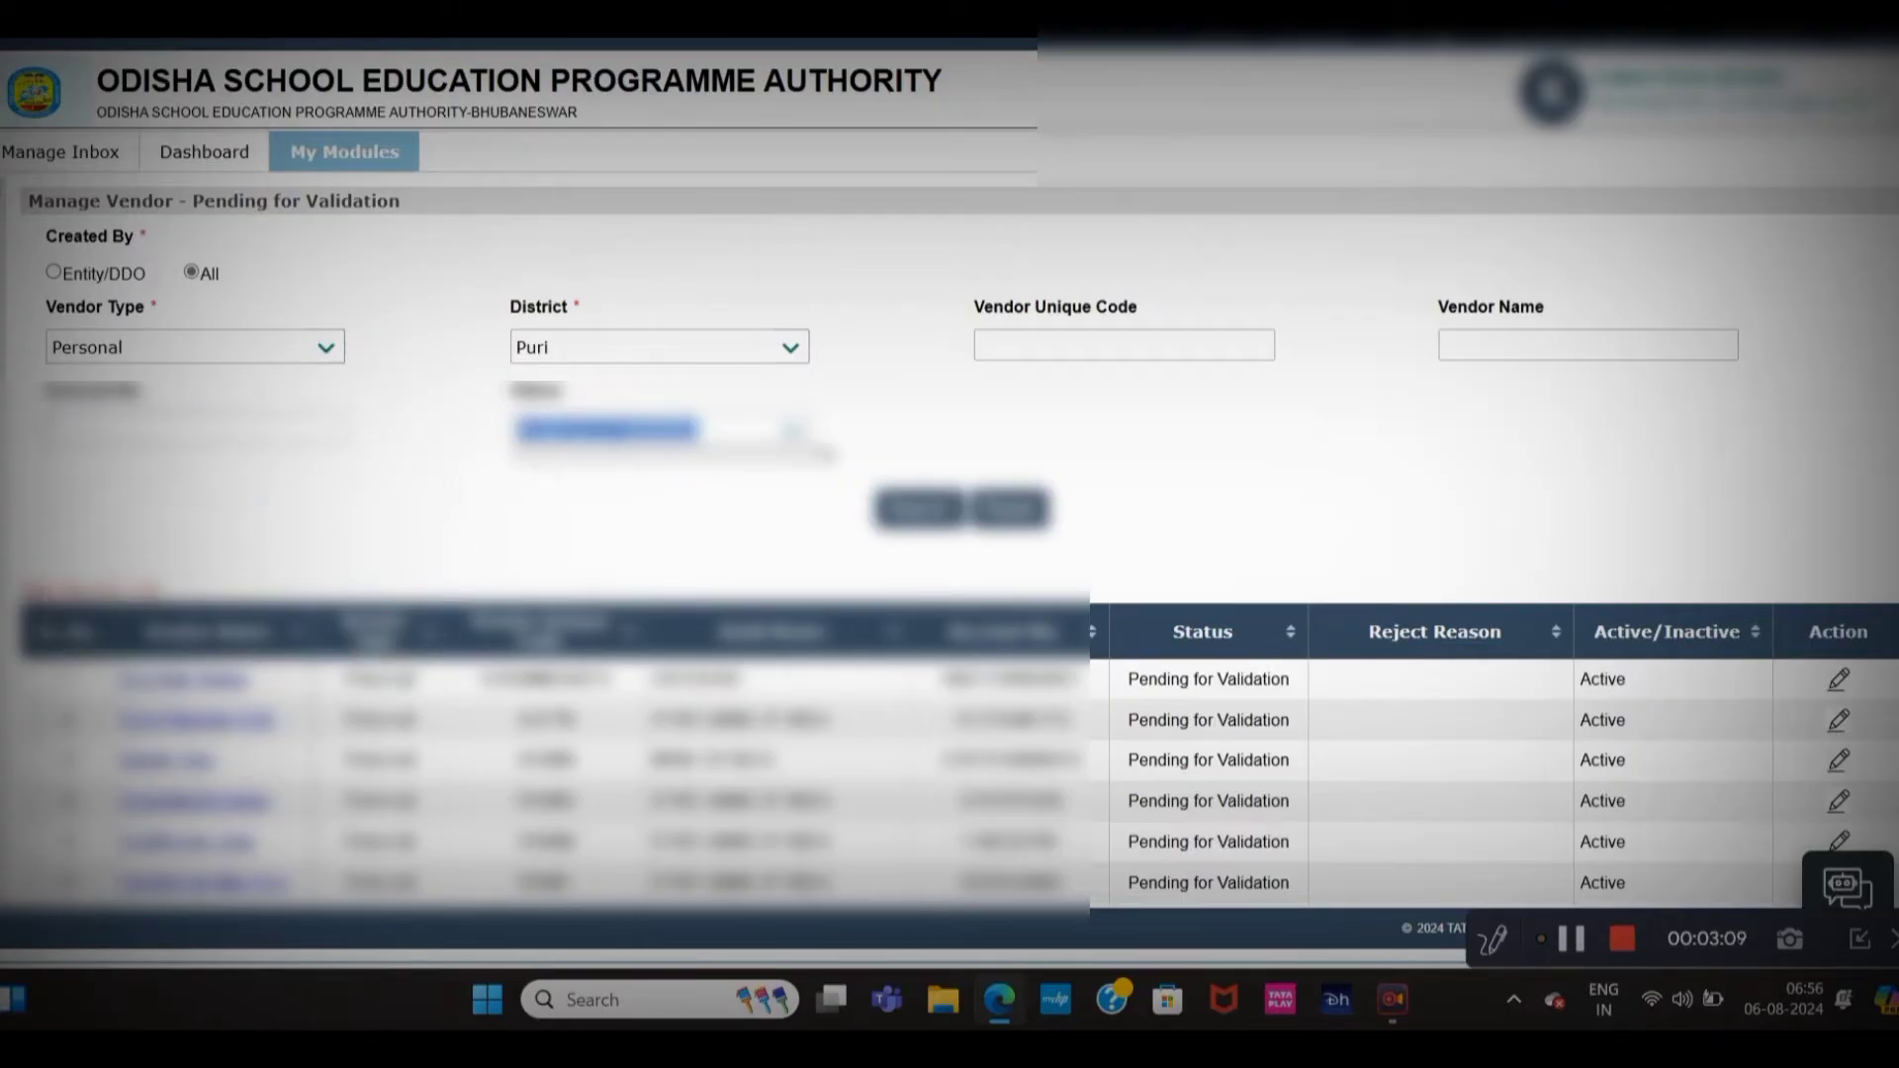
{"action": "left_click", "coordinate": [672, 432]}
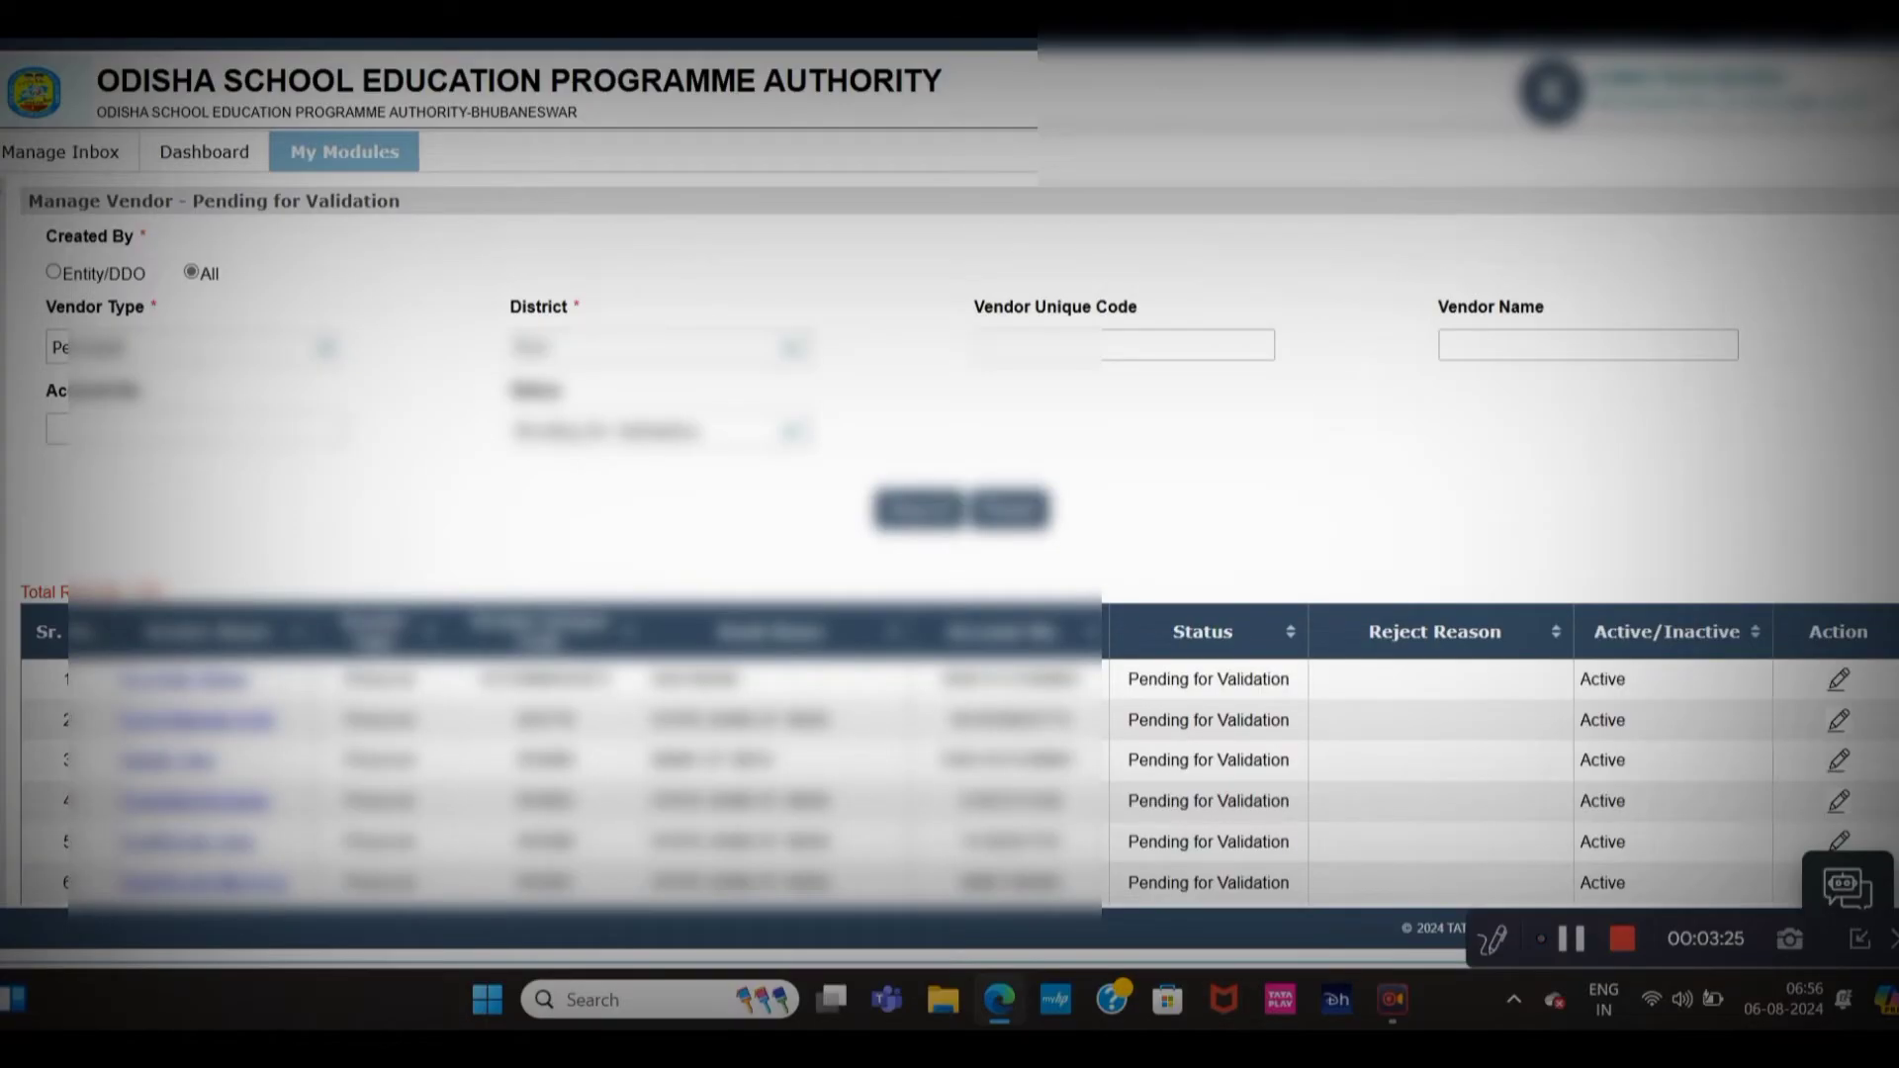
- Start adding a new vendor and set its vendor type to Personal
{"action": "scroll", "coordinate": [949, 544], "scroll_direction": "down", "scroll_amount": 3}
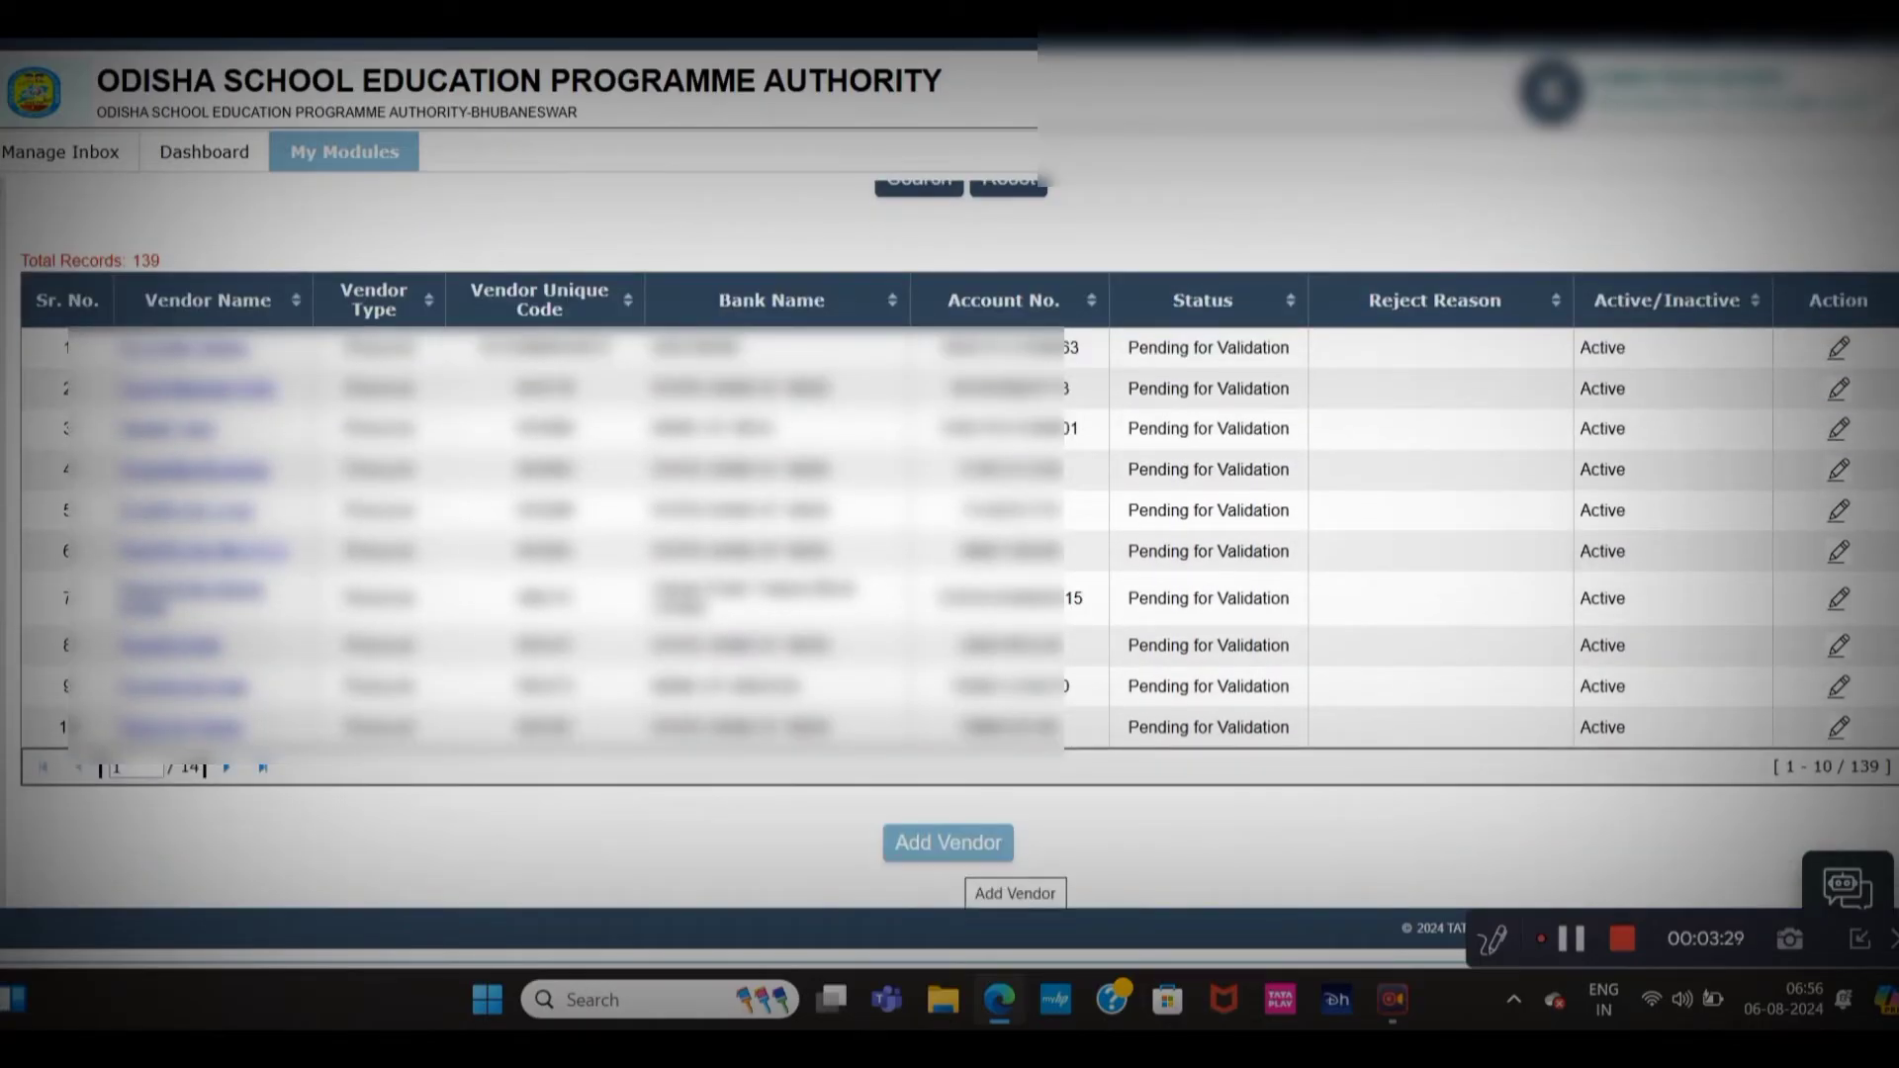
{"action": "left_click", "coordinate": [947, 843]}
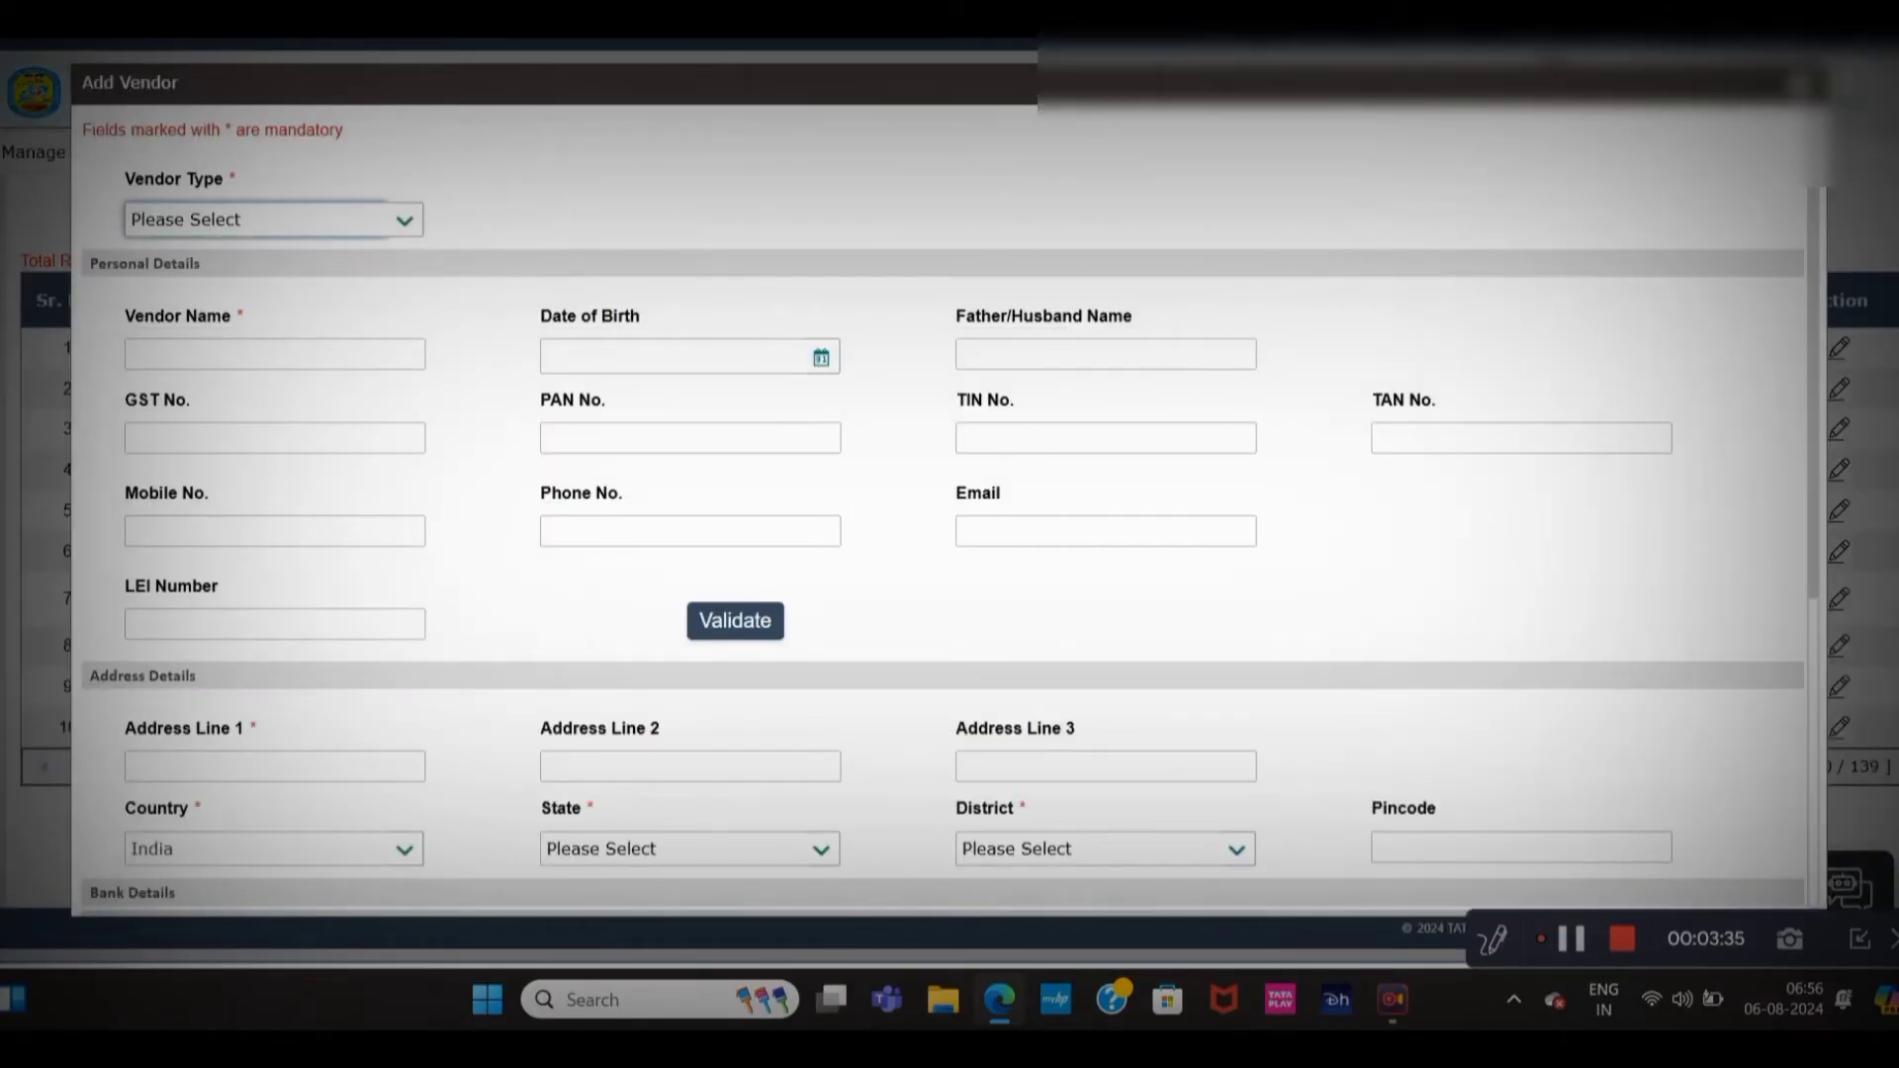
{"action": "scroll", "coordinate": [939, 495], "scroll_direction": "down", "scroll_amount": 4}
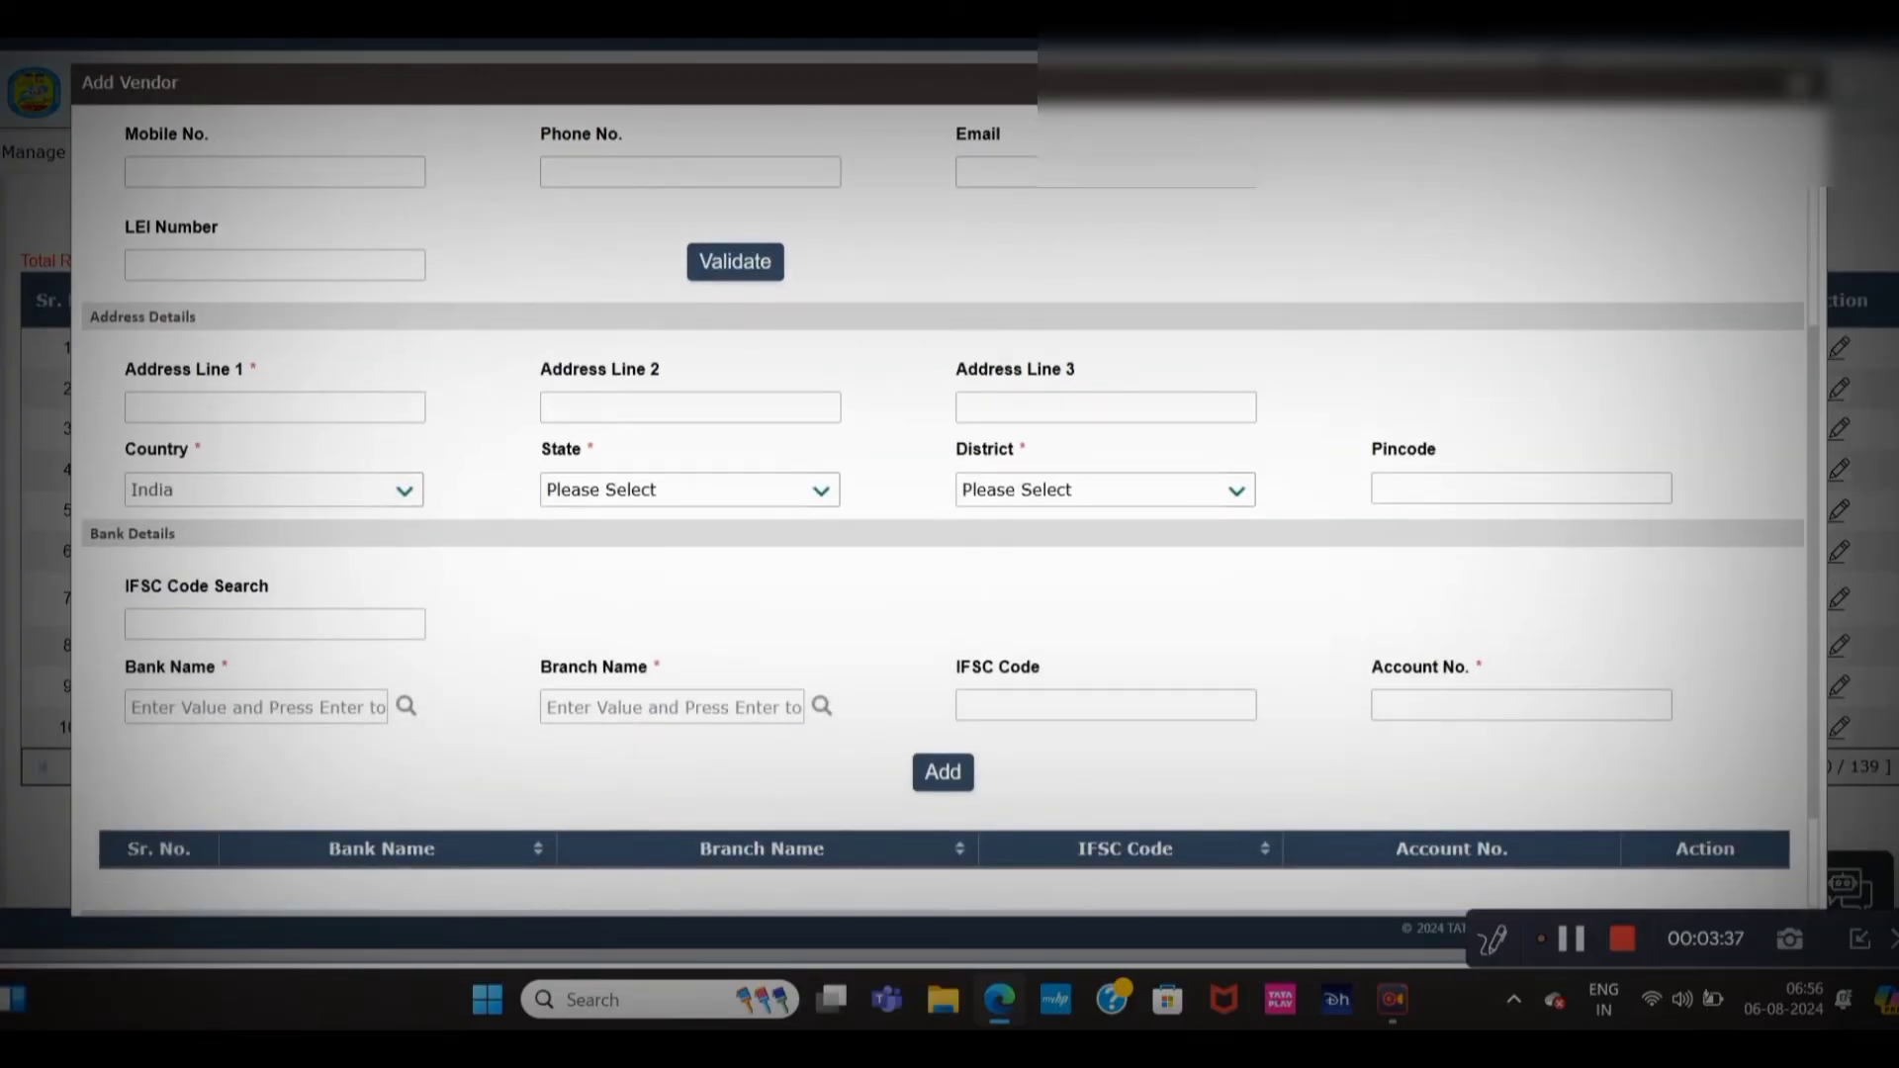
{"action": "scroll", "coordinate": [940, 495], "scroll_direction": "up", "scroll_amount": 4}
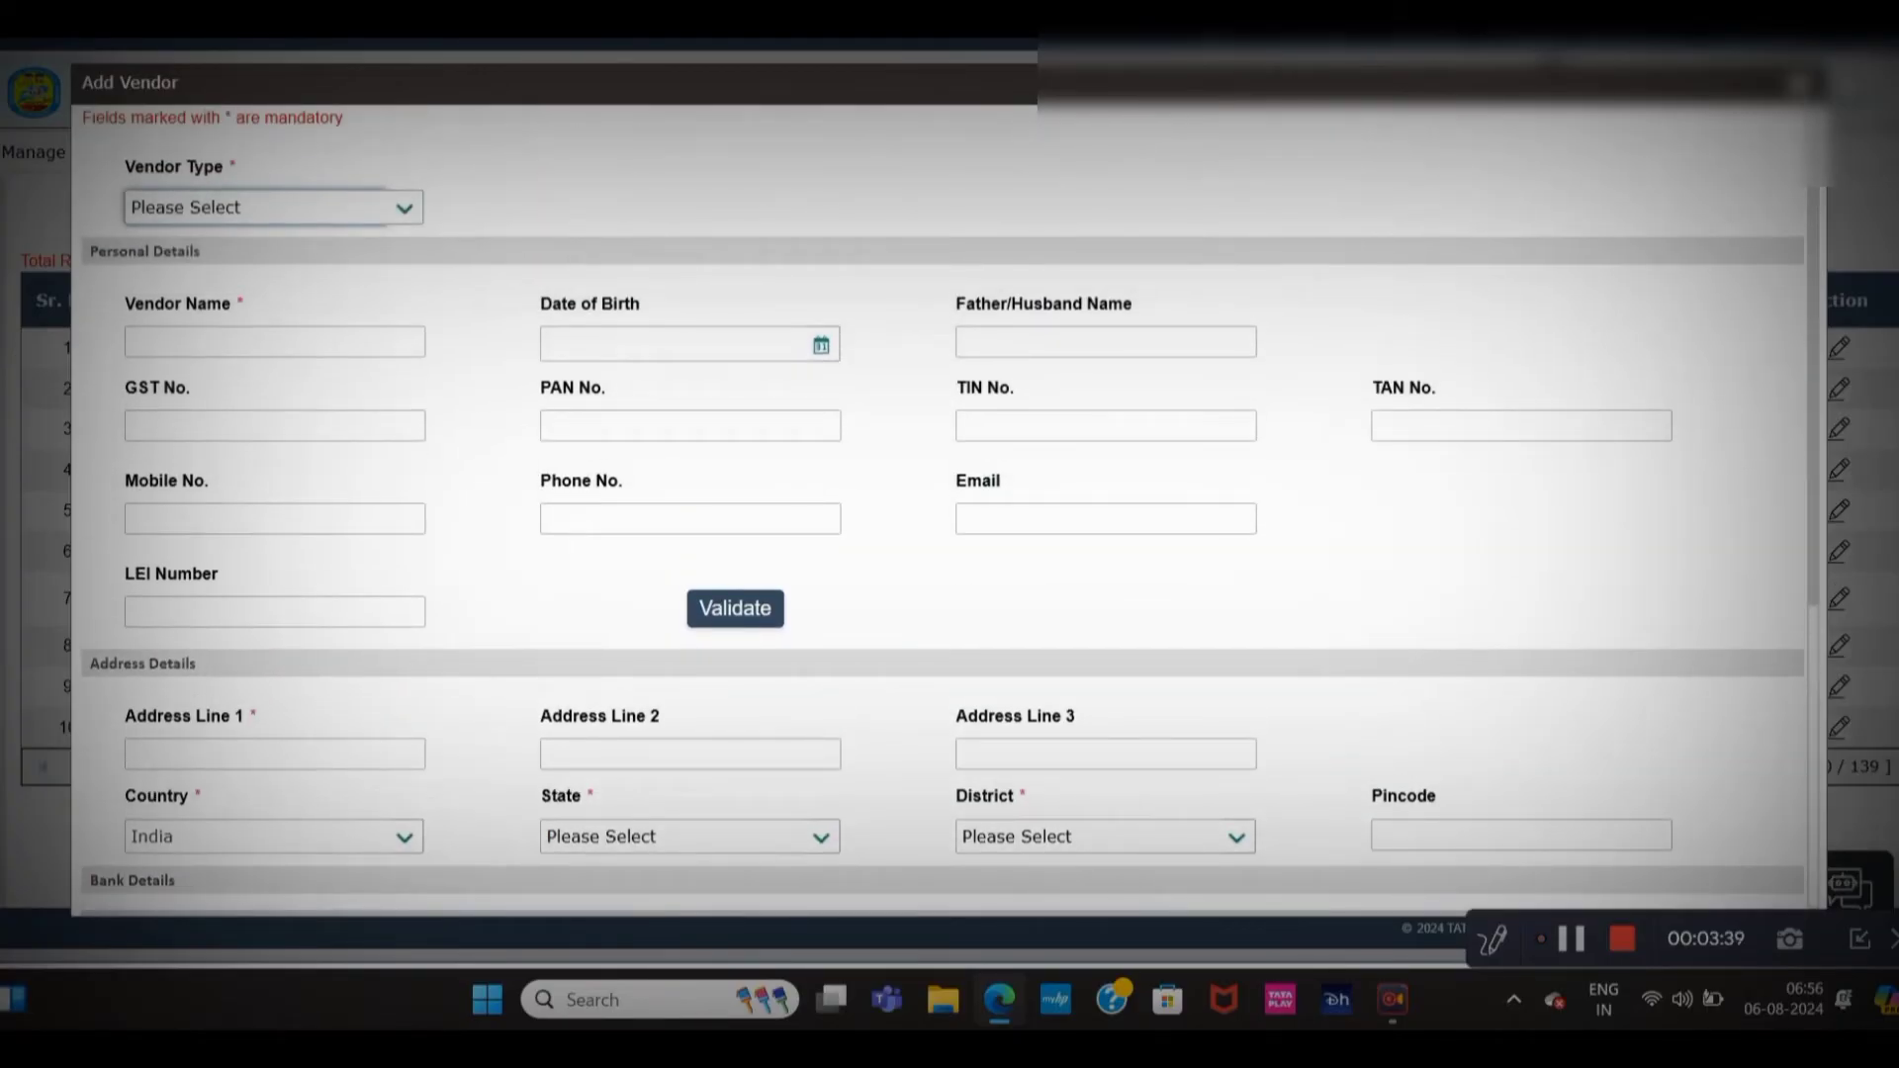
{"action": "left_click", "coordinate": [274, 207]}
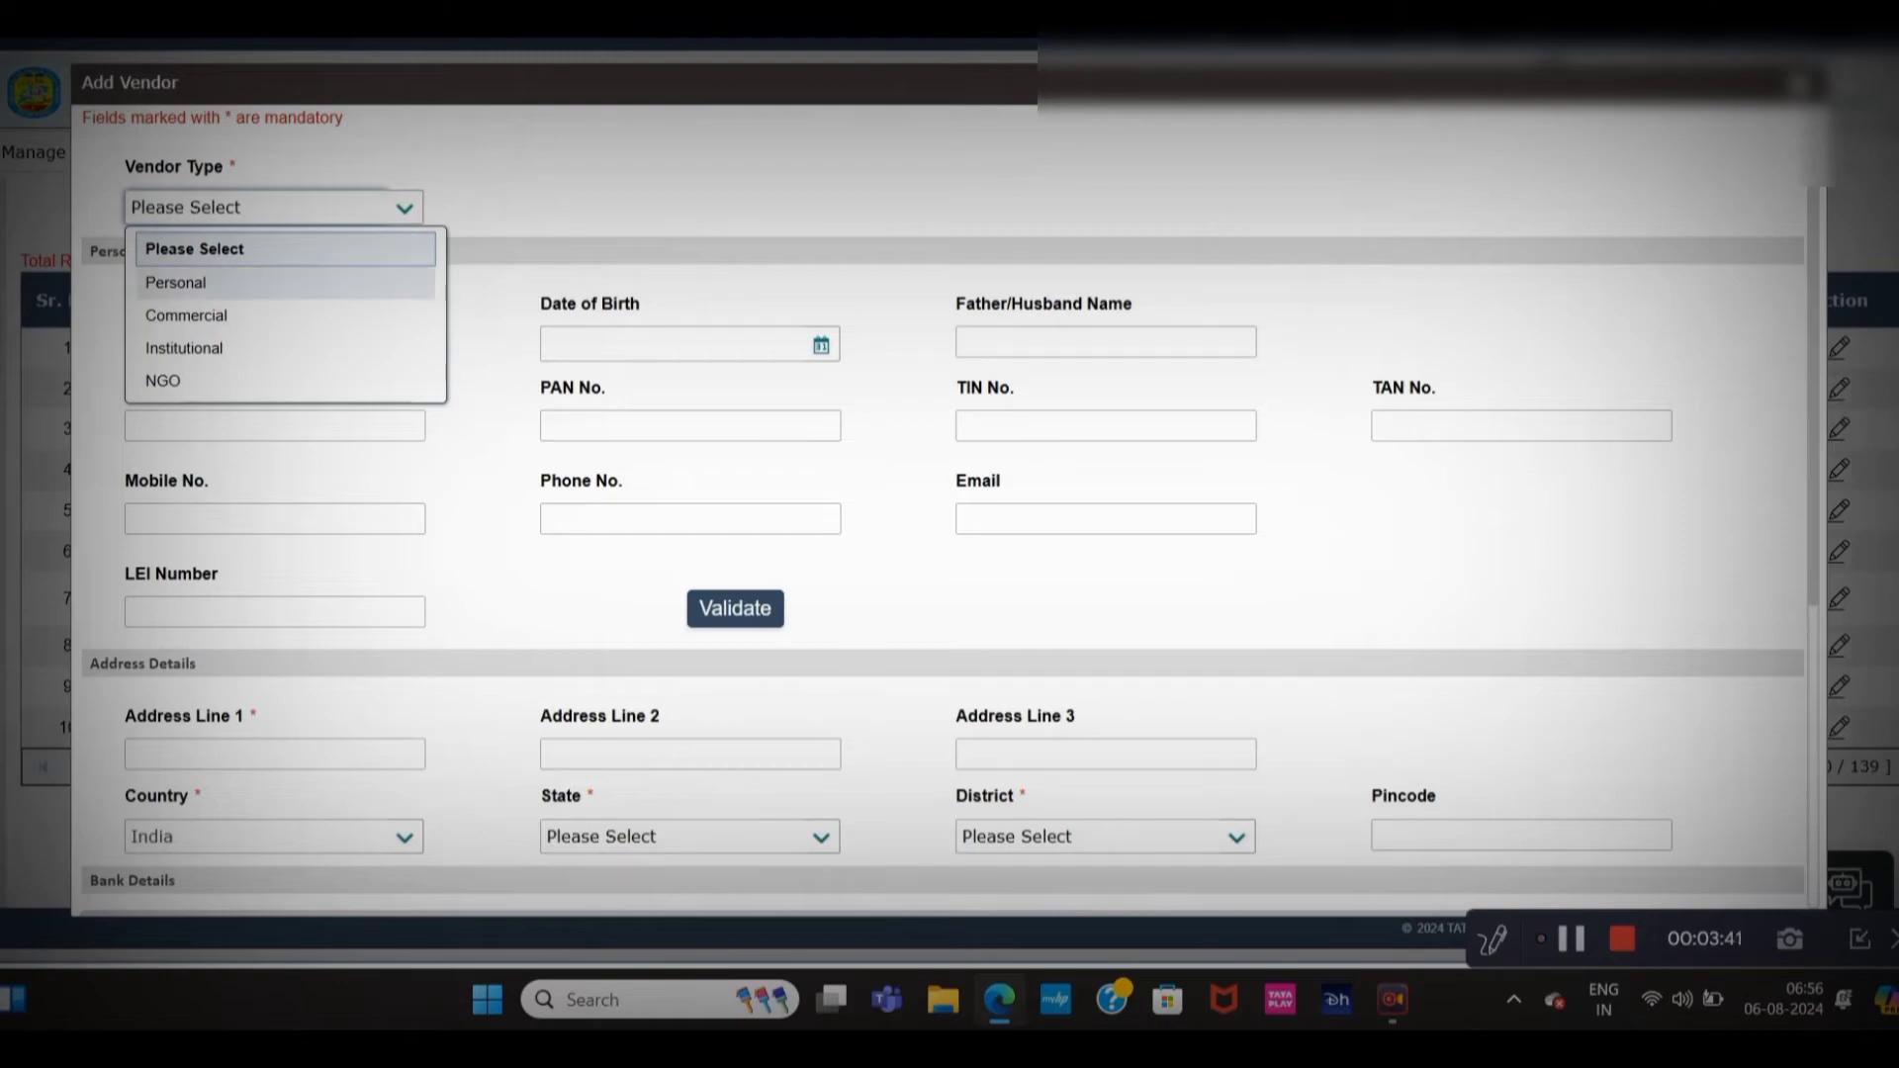
{"action": "left_click", "coordinate": [176, 282]}
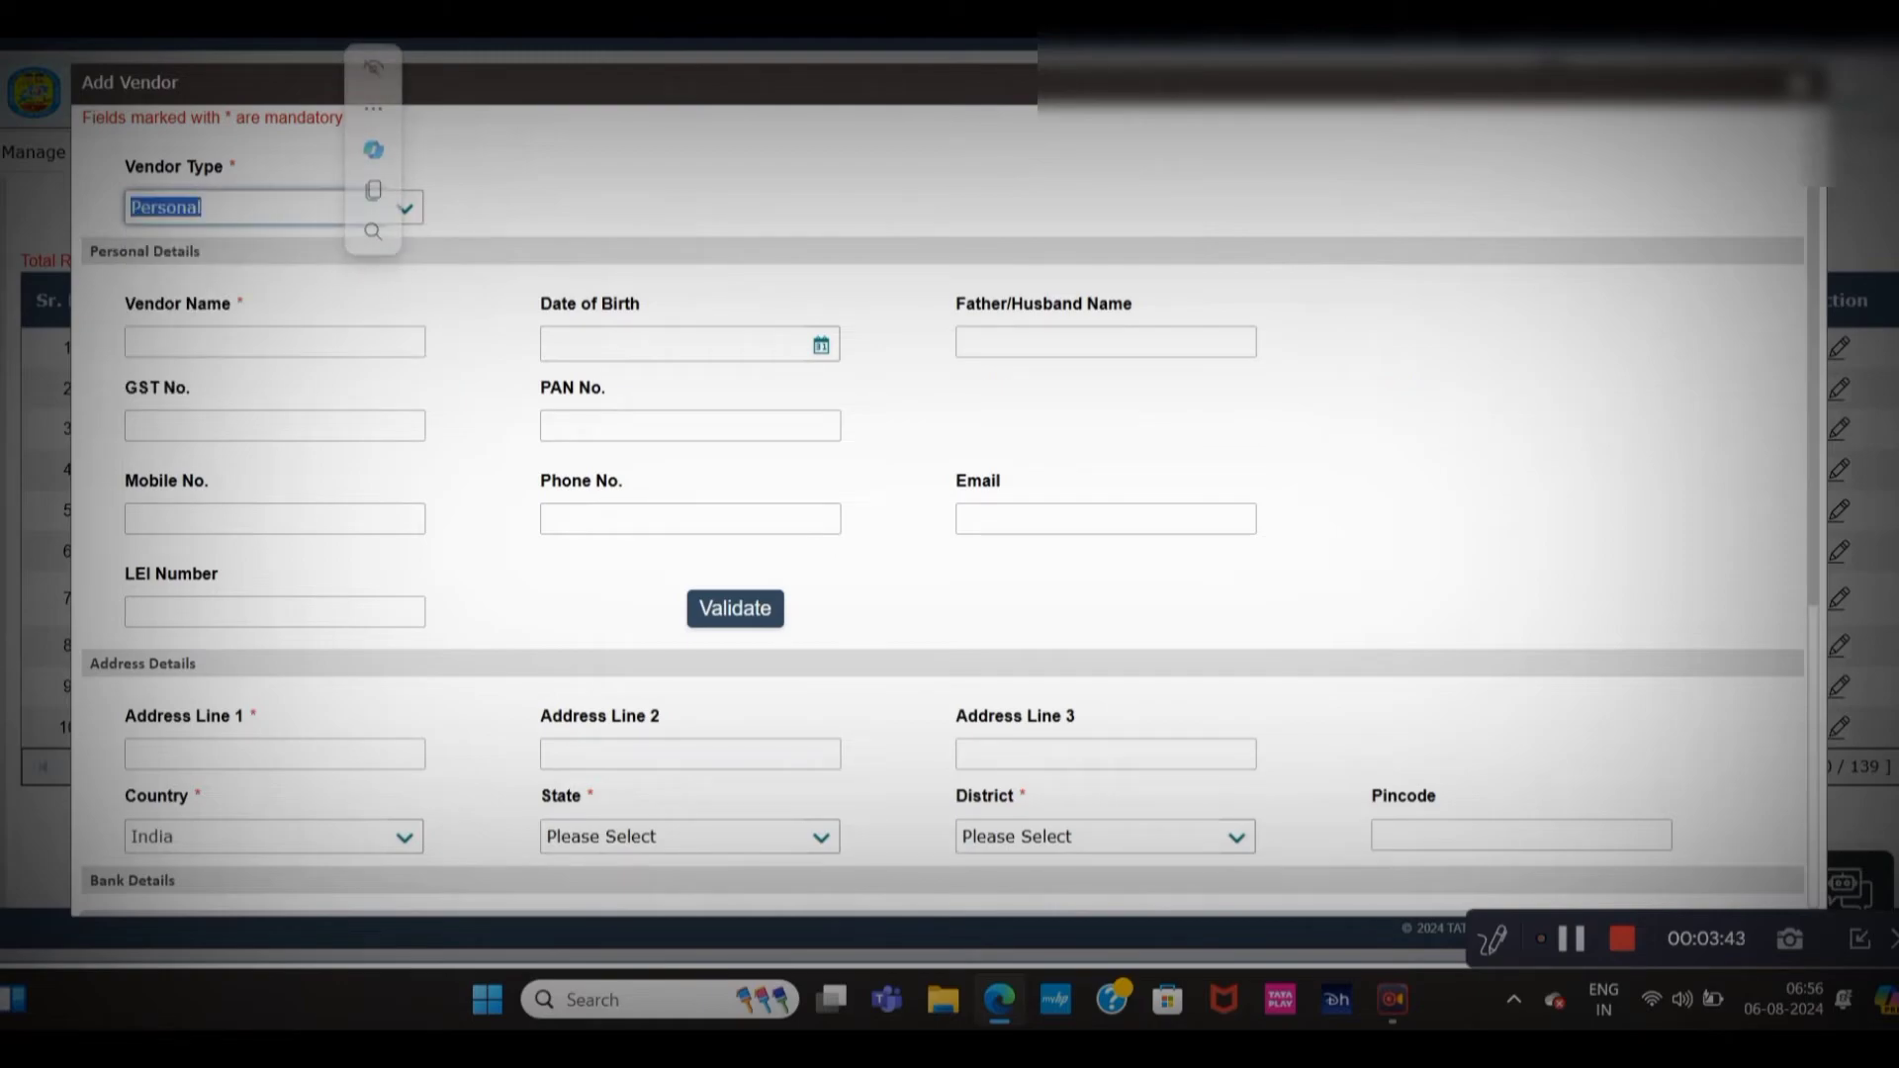
- Fill in the new vendor's date of birth by choosing an earlier decade in the calendar
{"action": "left_click", "coordinate": [275, 342]}
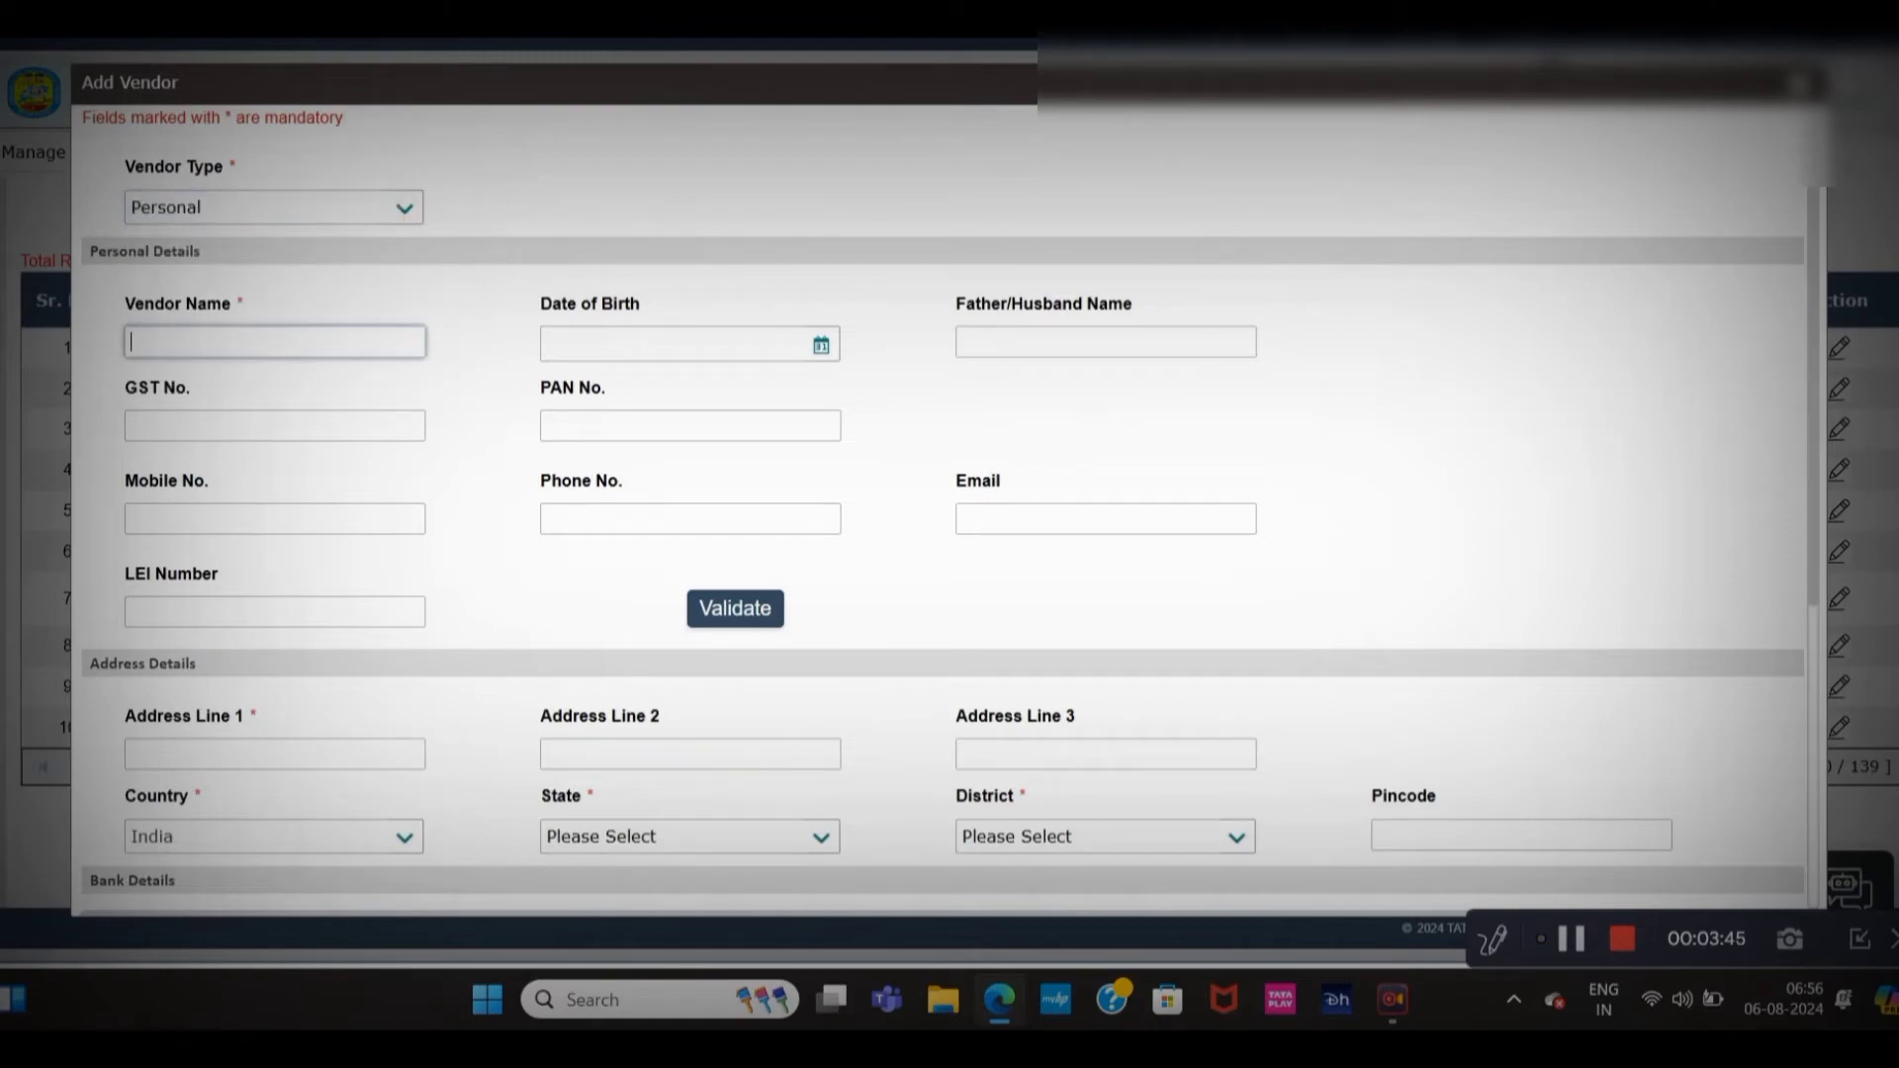
{"action": "left_click", "coordinate": [821, 345]}
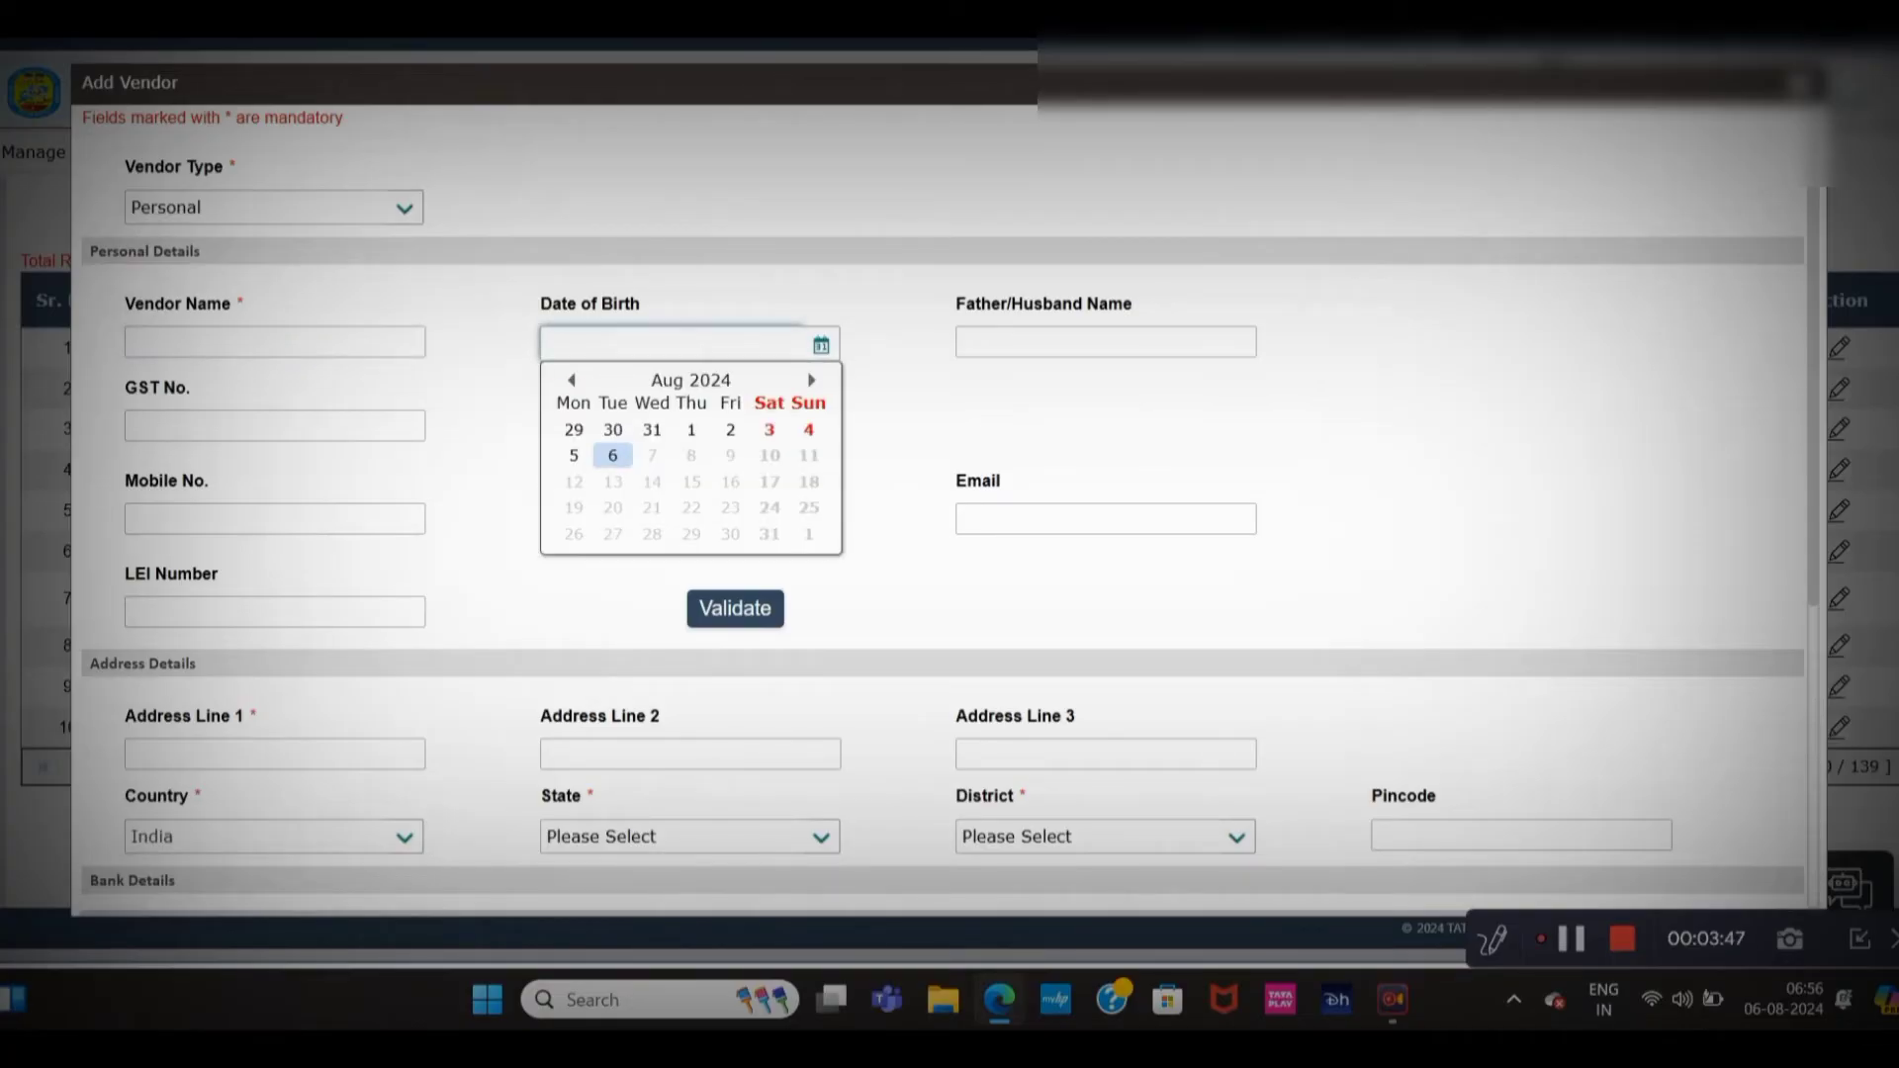
{"action": "double_click", "coordinate": [692, 381]}
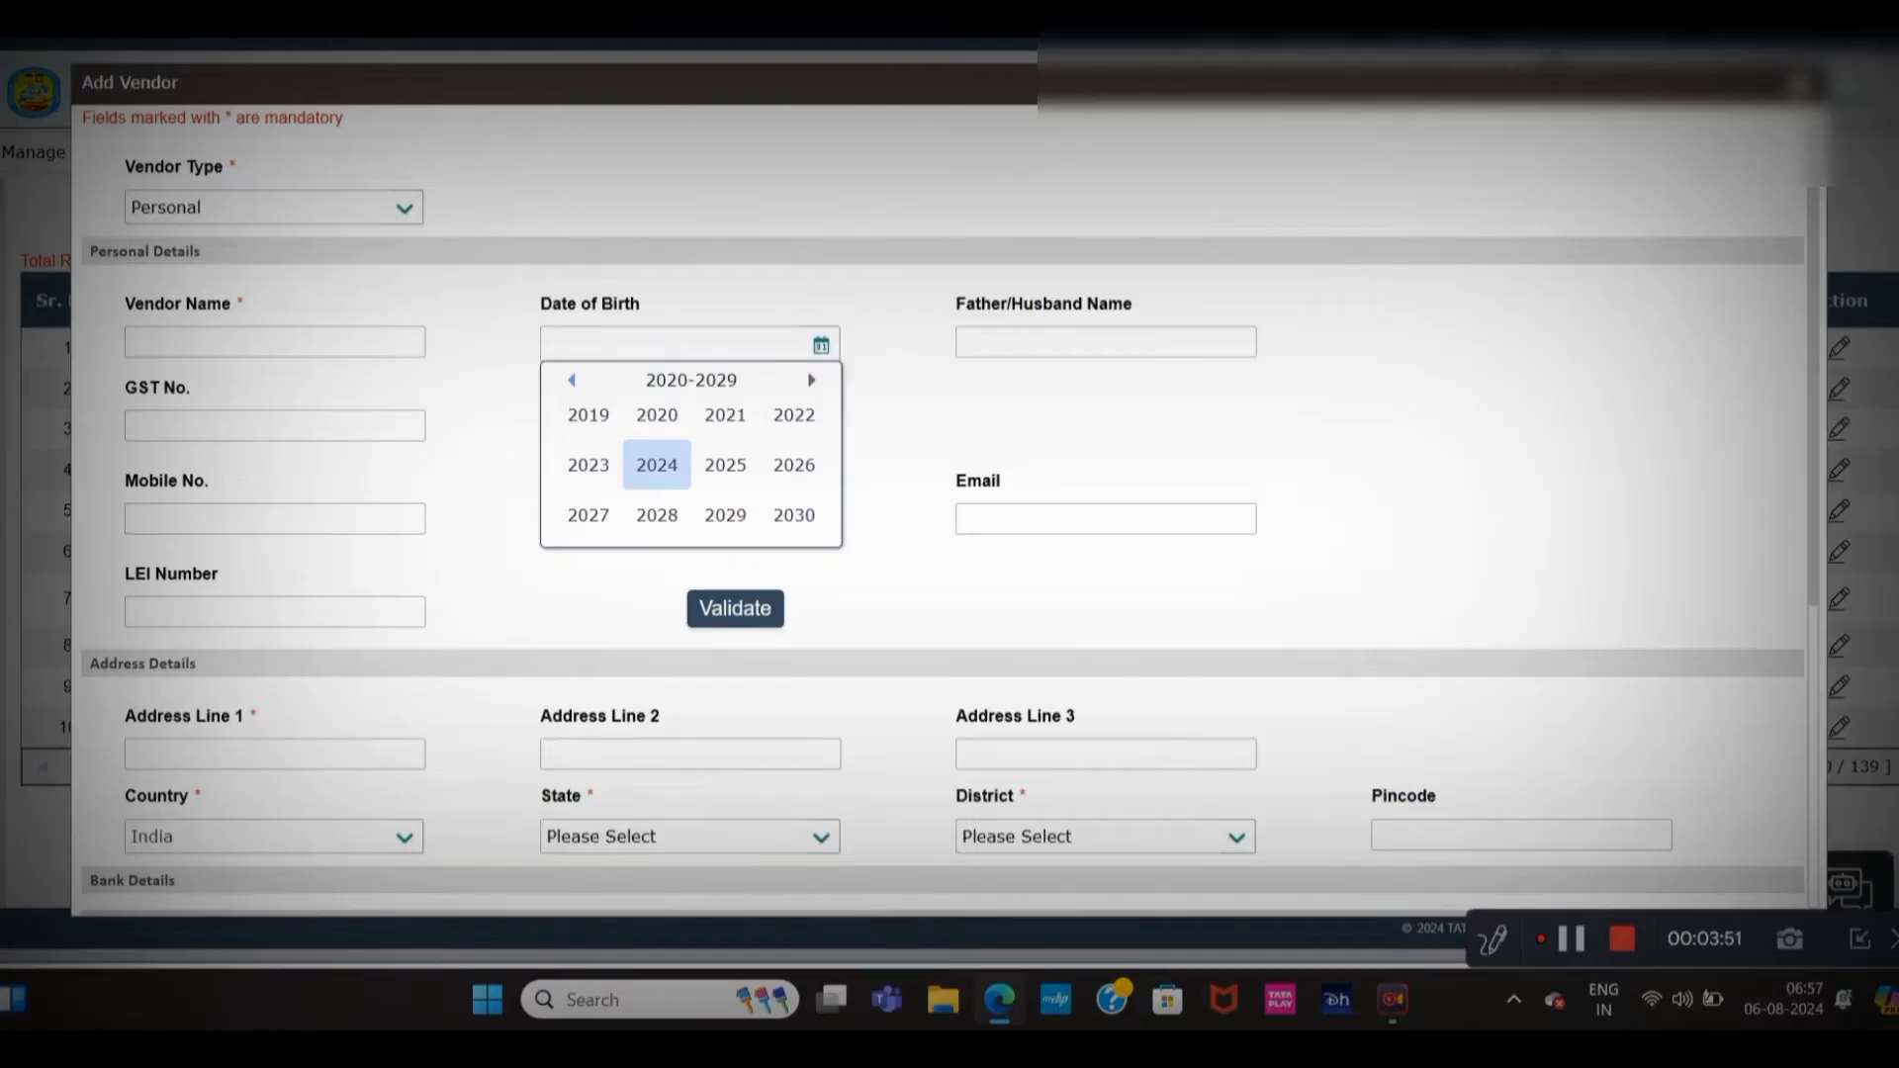
{"action": "left_click", "coordinate": [571, 381]}
{"action": "double_click", "coordinate": [692, 381]}
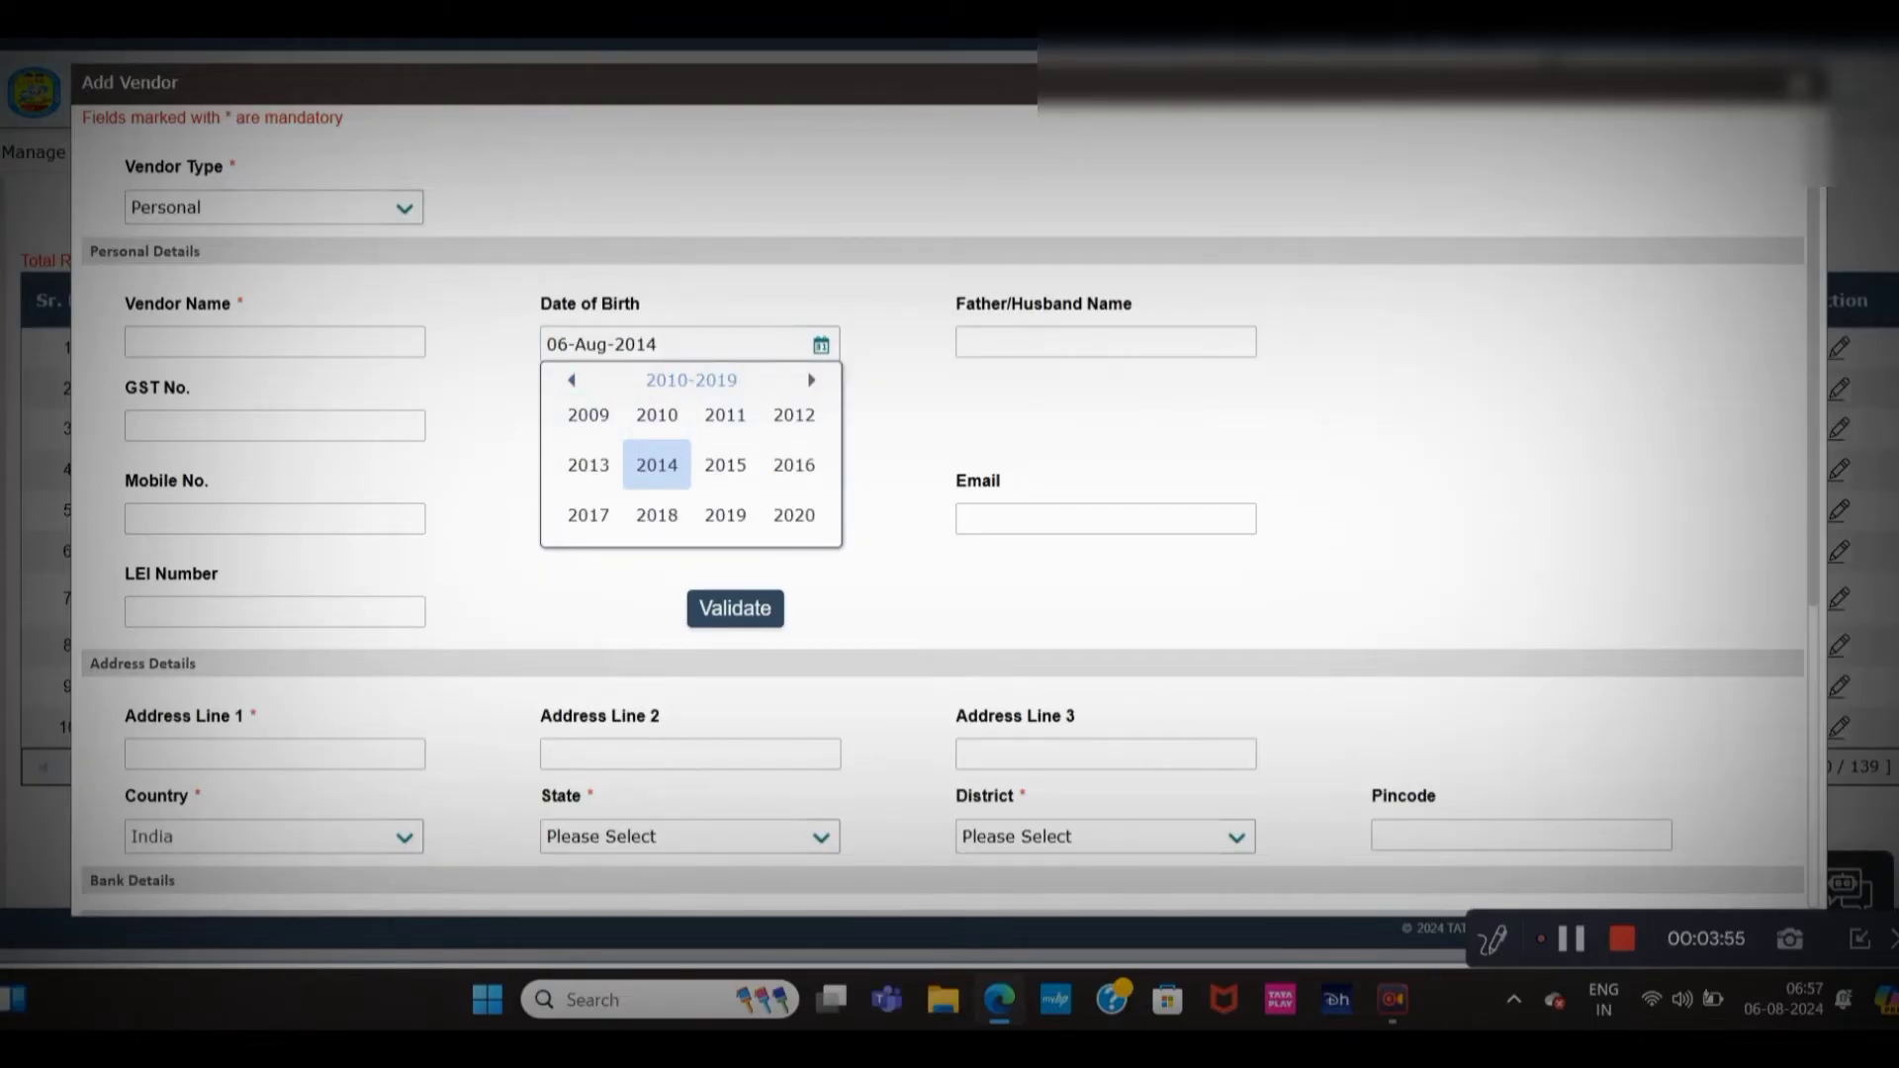
{"action": "left_click", "coordinate": [692, 381]}
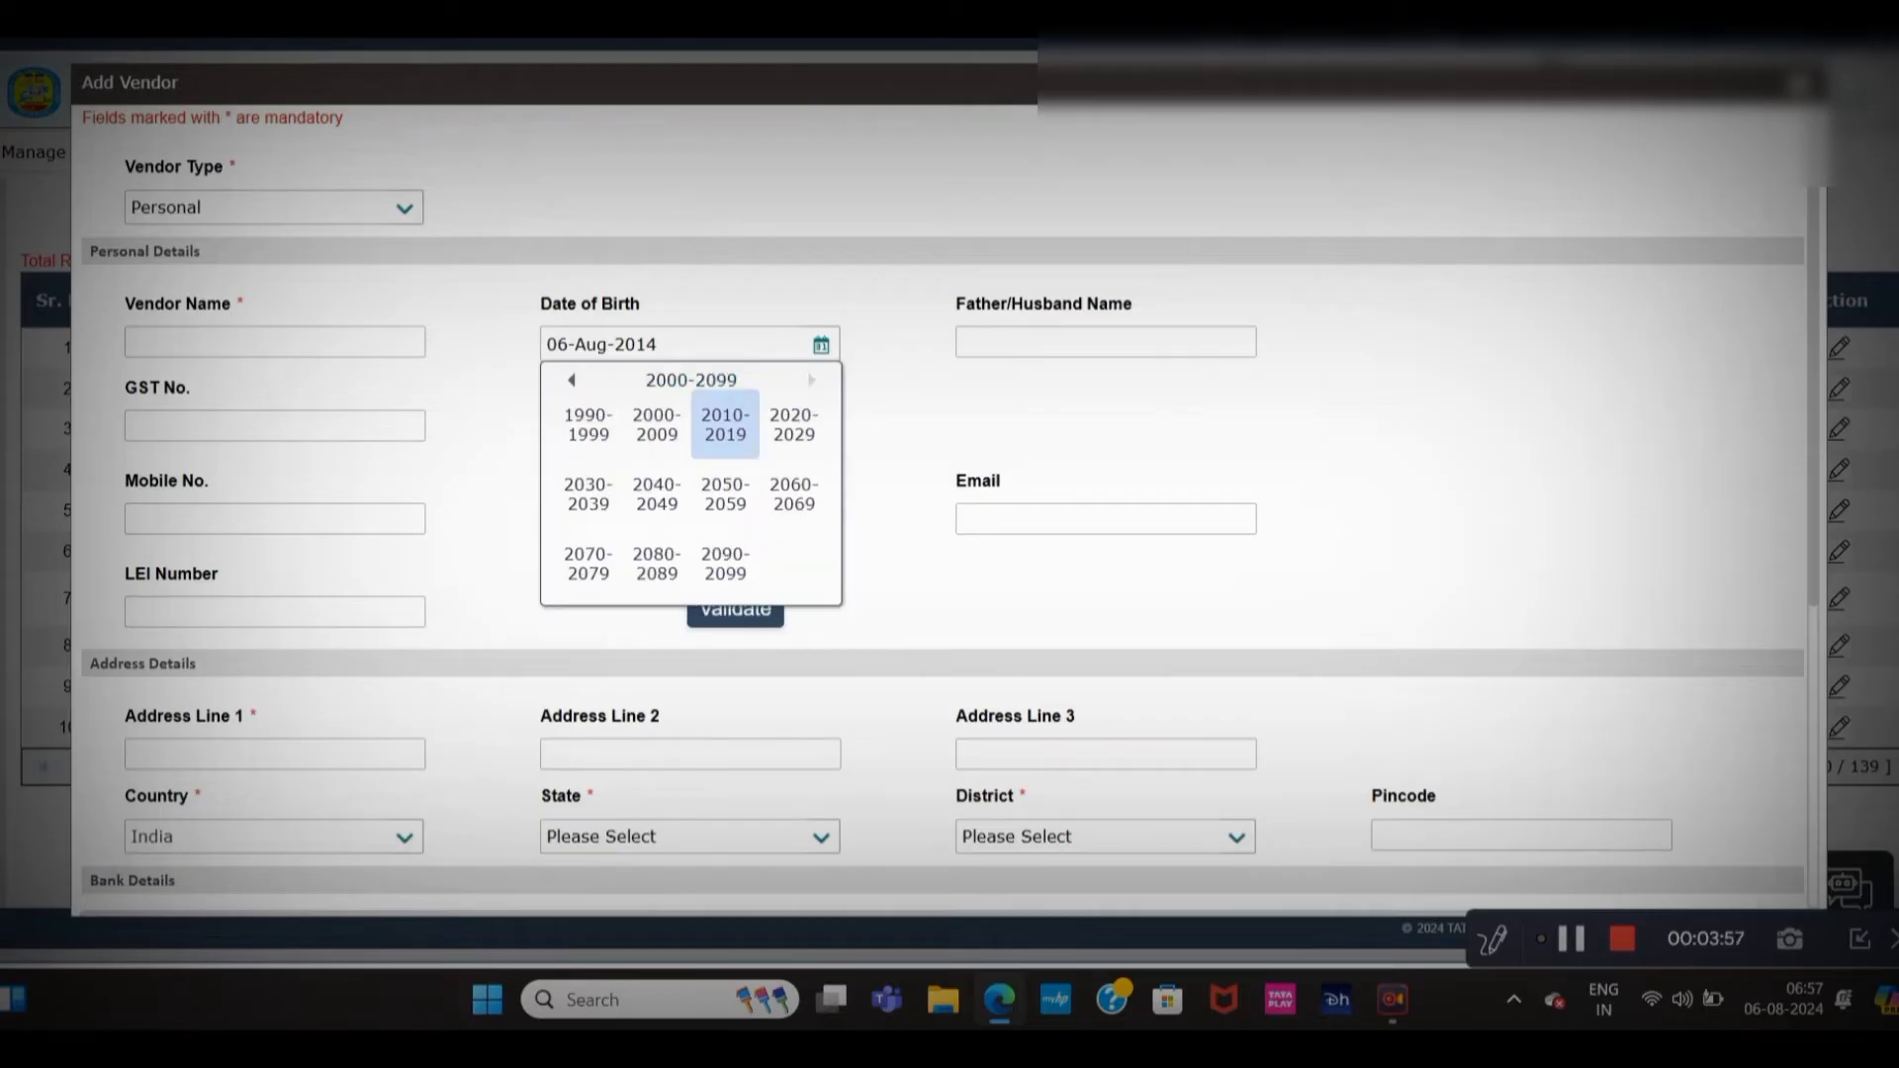
{"action": "key", "text": "Escape"}
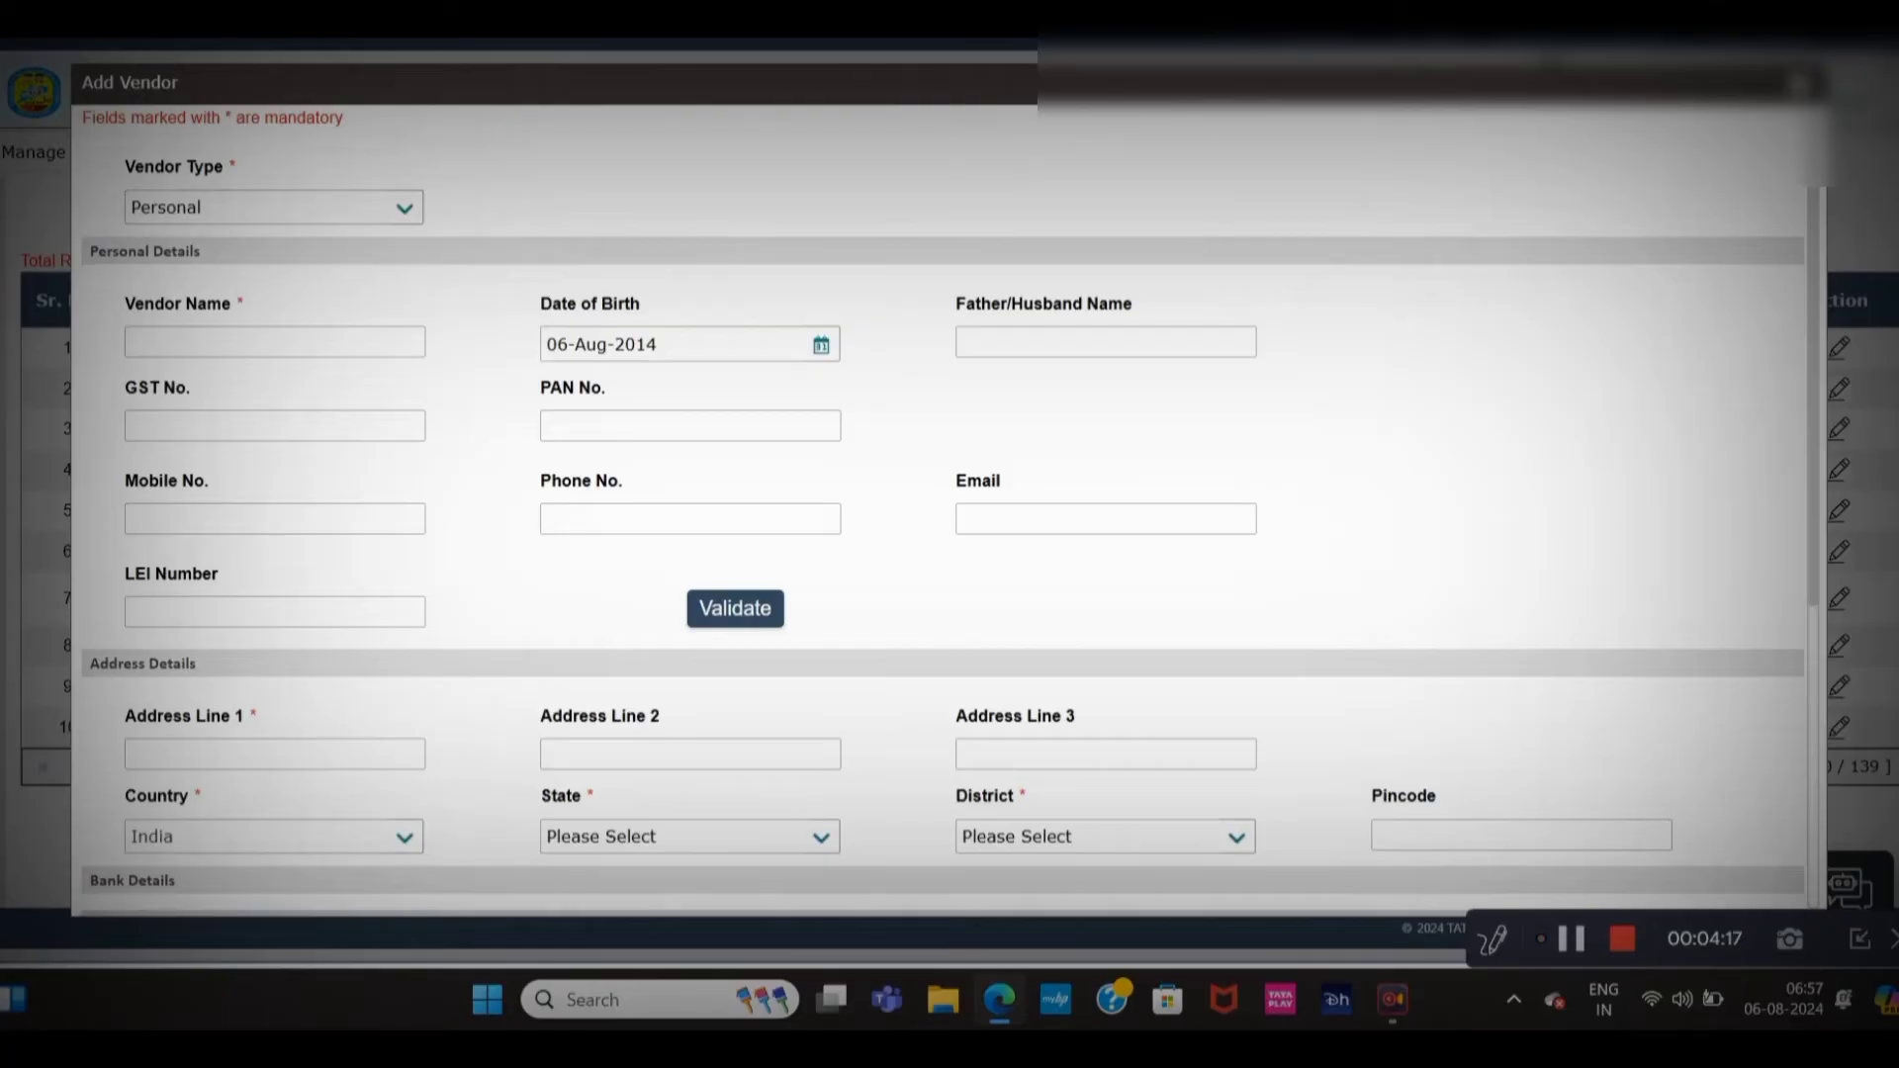
- Set the state to Odisha and the district to Puri in the new vendor's address details
{"action": "scroll", "coordinate": [949, 502], "scroll_direction": "down", "scroll_amount": 3}
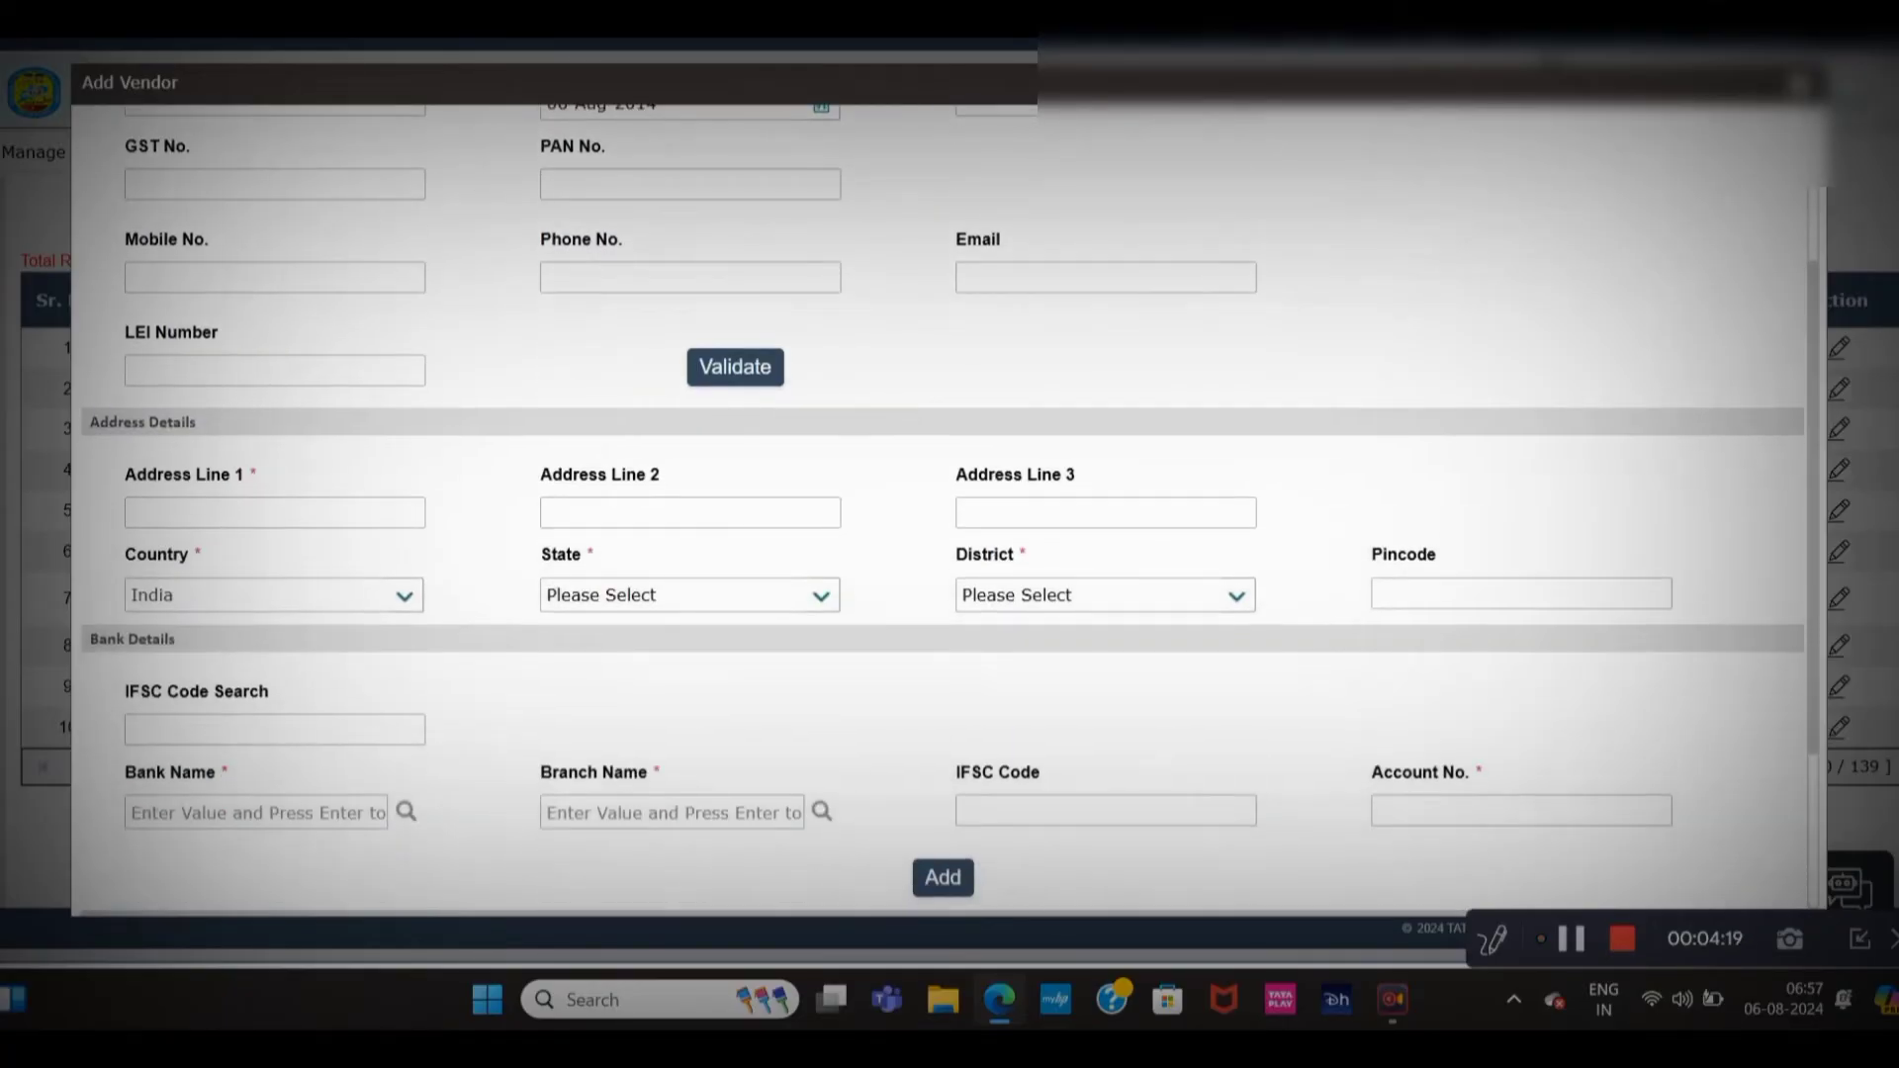
{"action": "scroll", "coordinate": [950, 502], "scroll_direction": "up", "scroll_amount": 3}
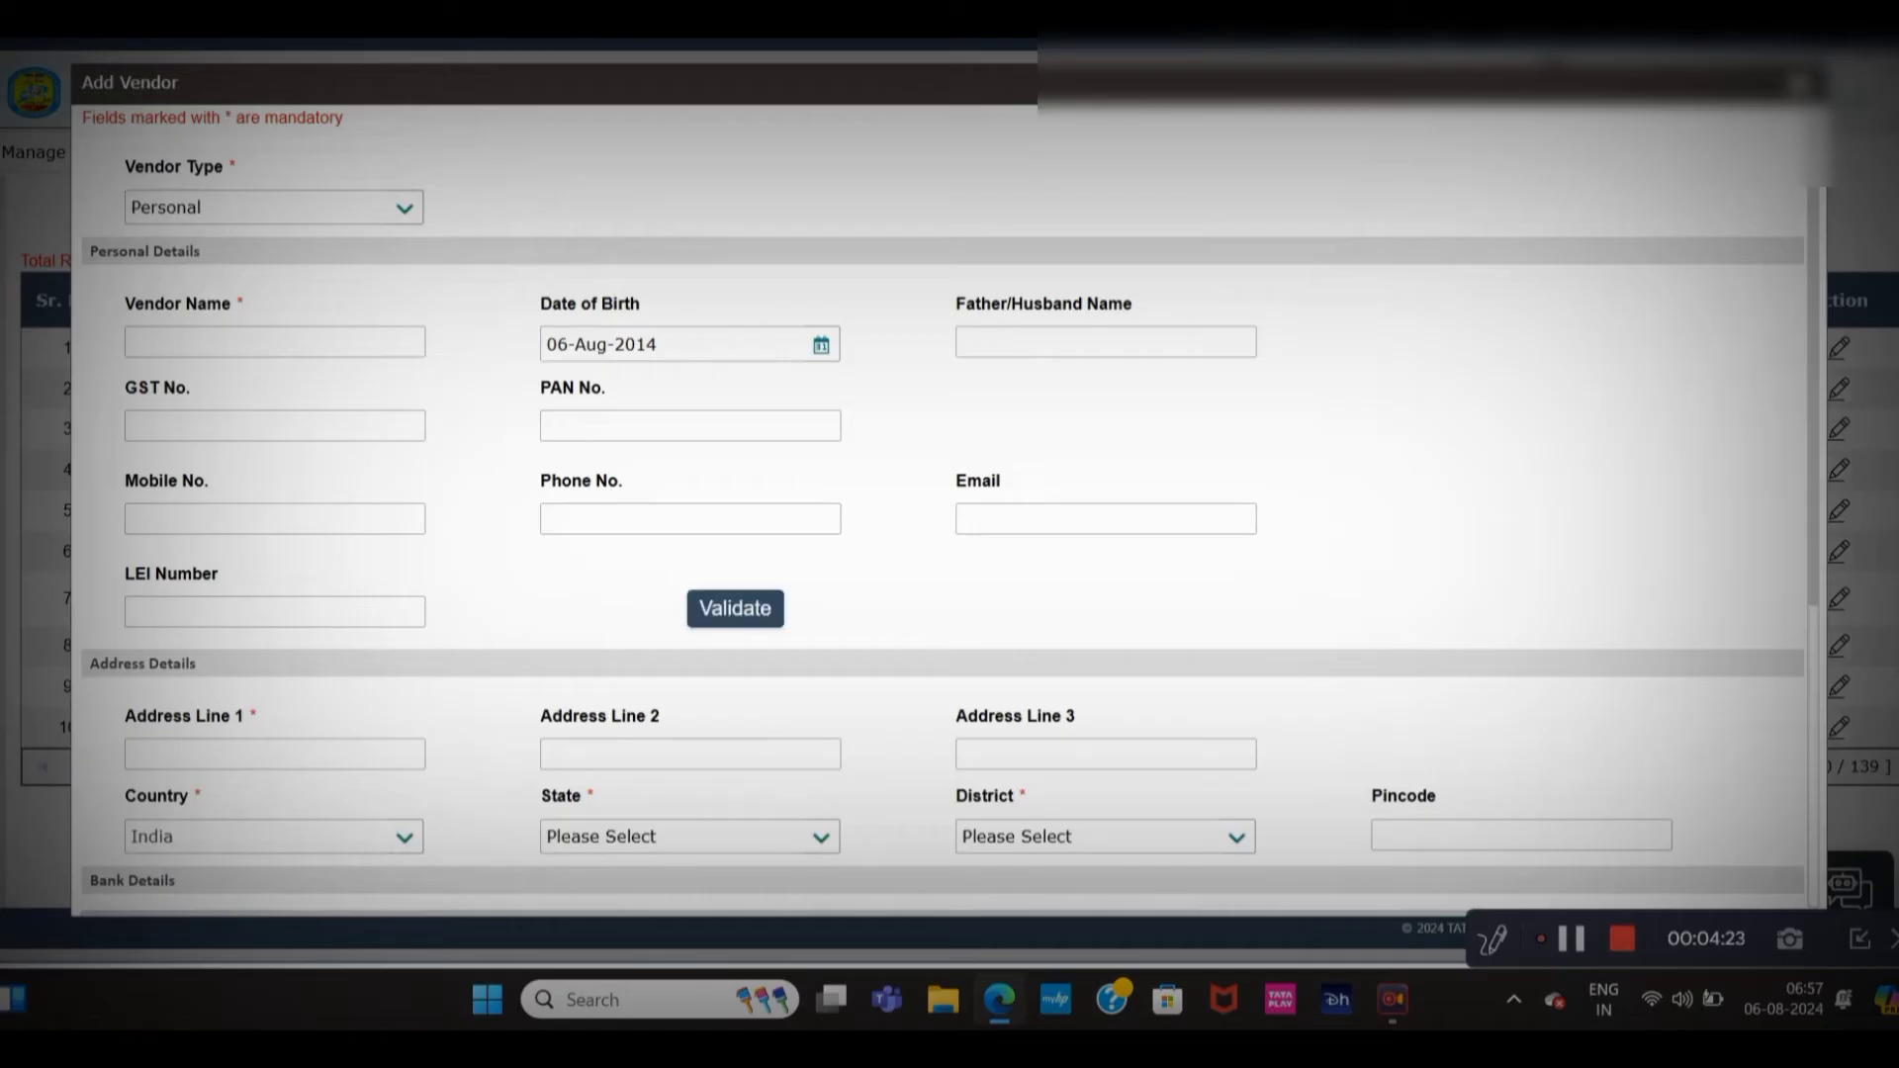
{"action": "scroll", "coordinate": [949, 509], "scroll_direction": "down", "scroll_amount": 4}
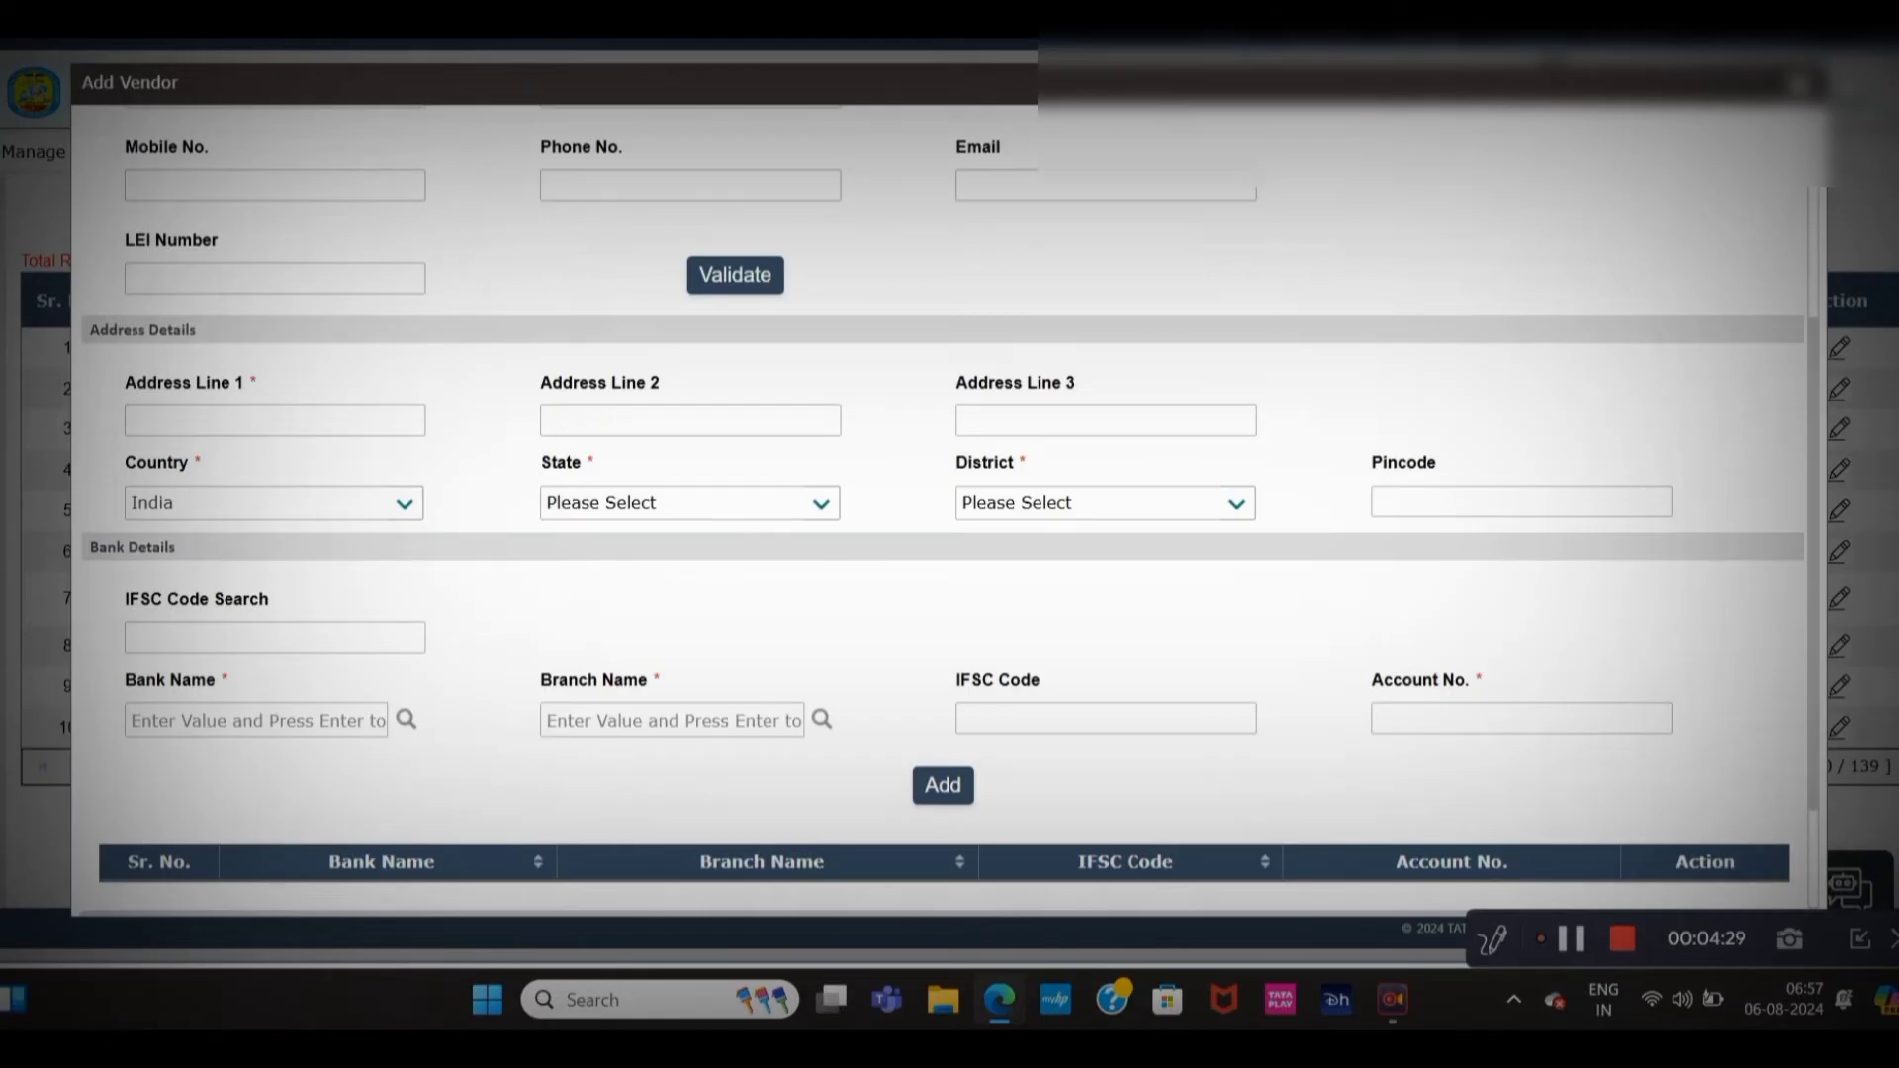
{"action": "left_click", "coordinate": [643, 503]}
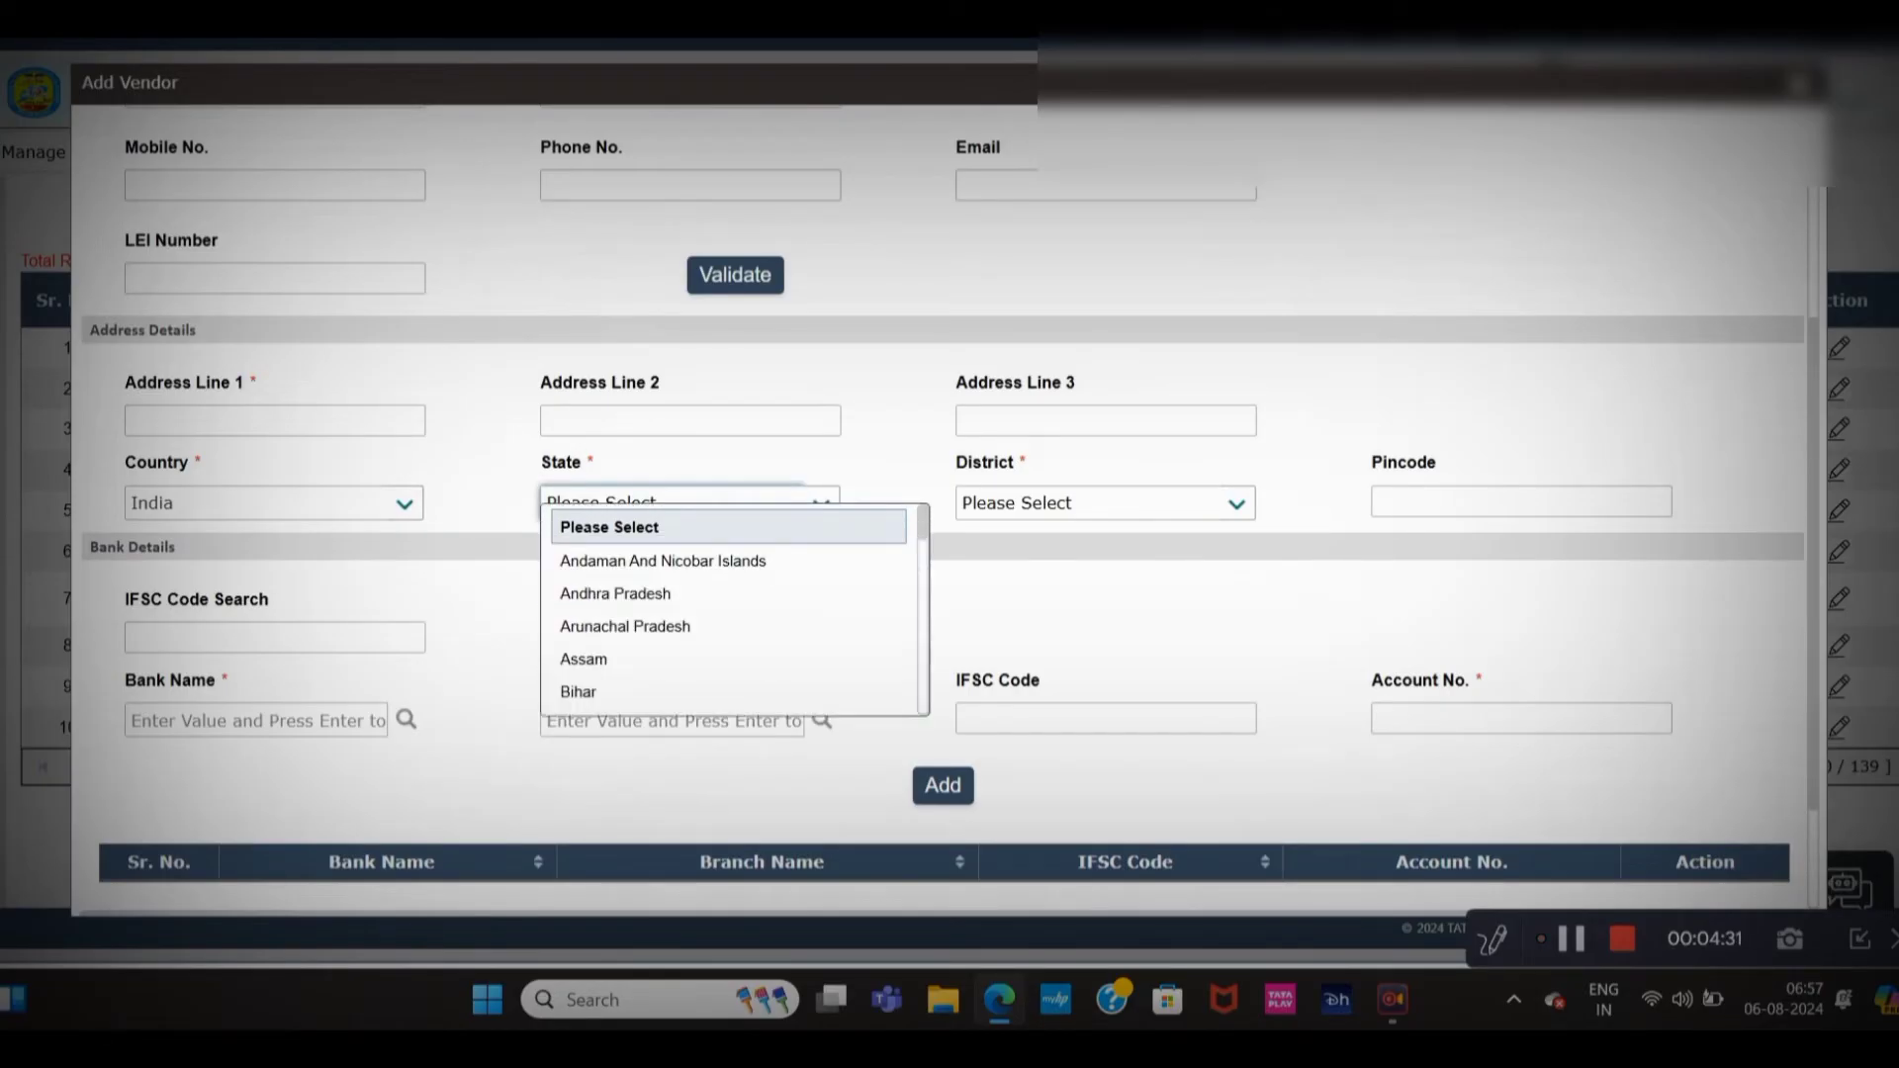
{"action": "key", "text": "o"}
{"action": "key", "text": "Return"}
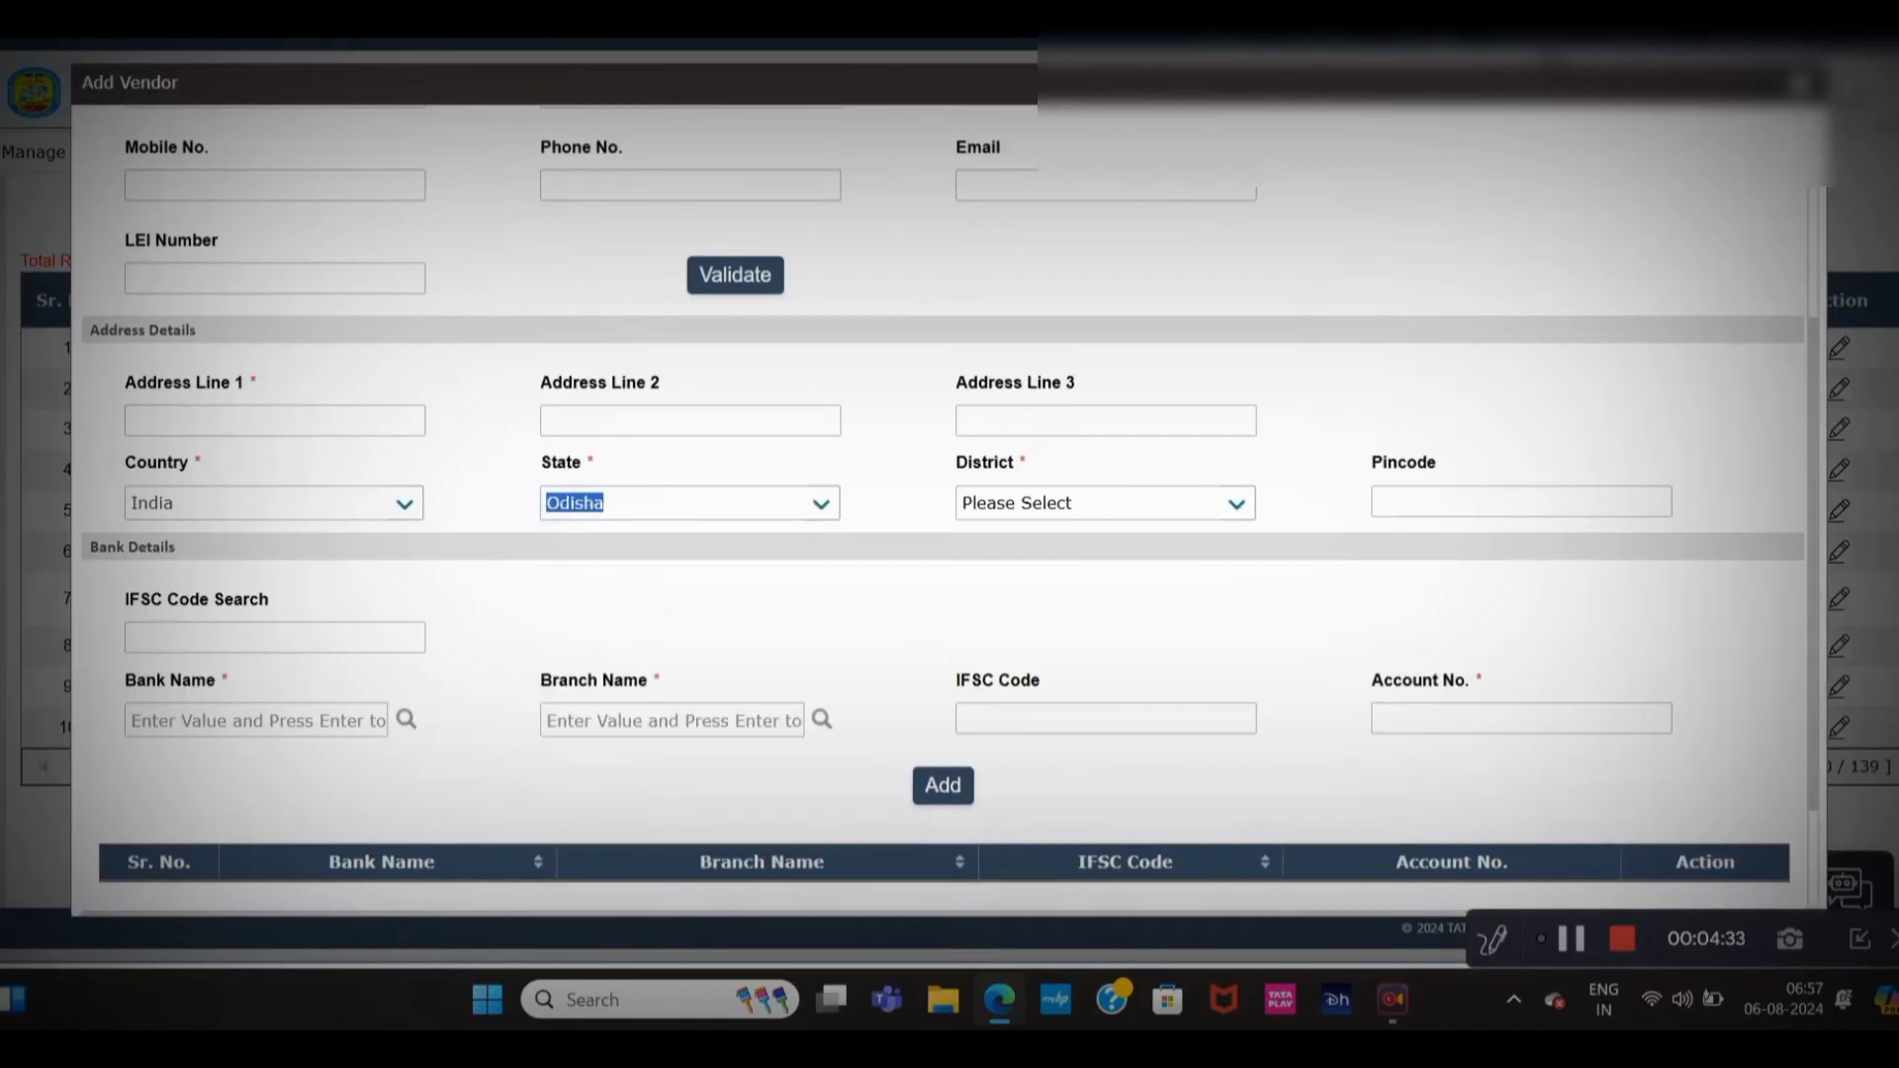
{"action": "left_click", "coordinate": [1089, 502]}
{"action": "key", "text": "p"}
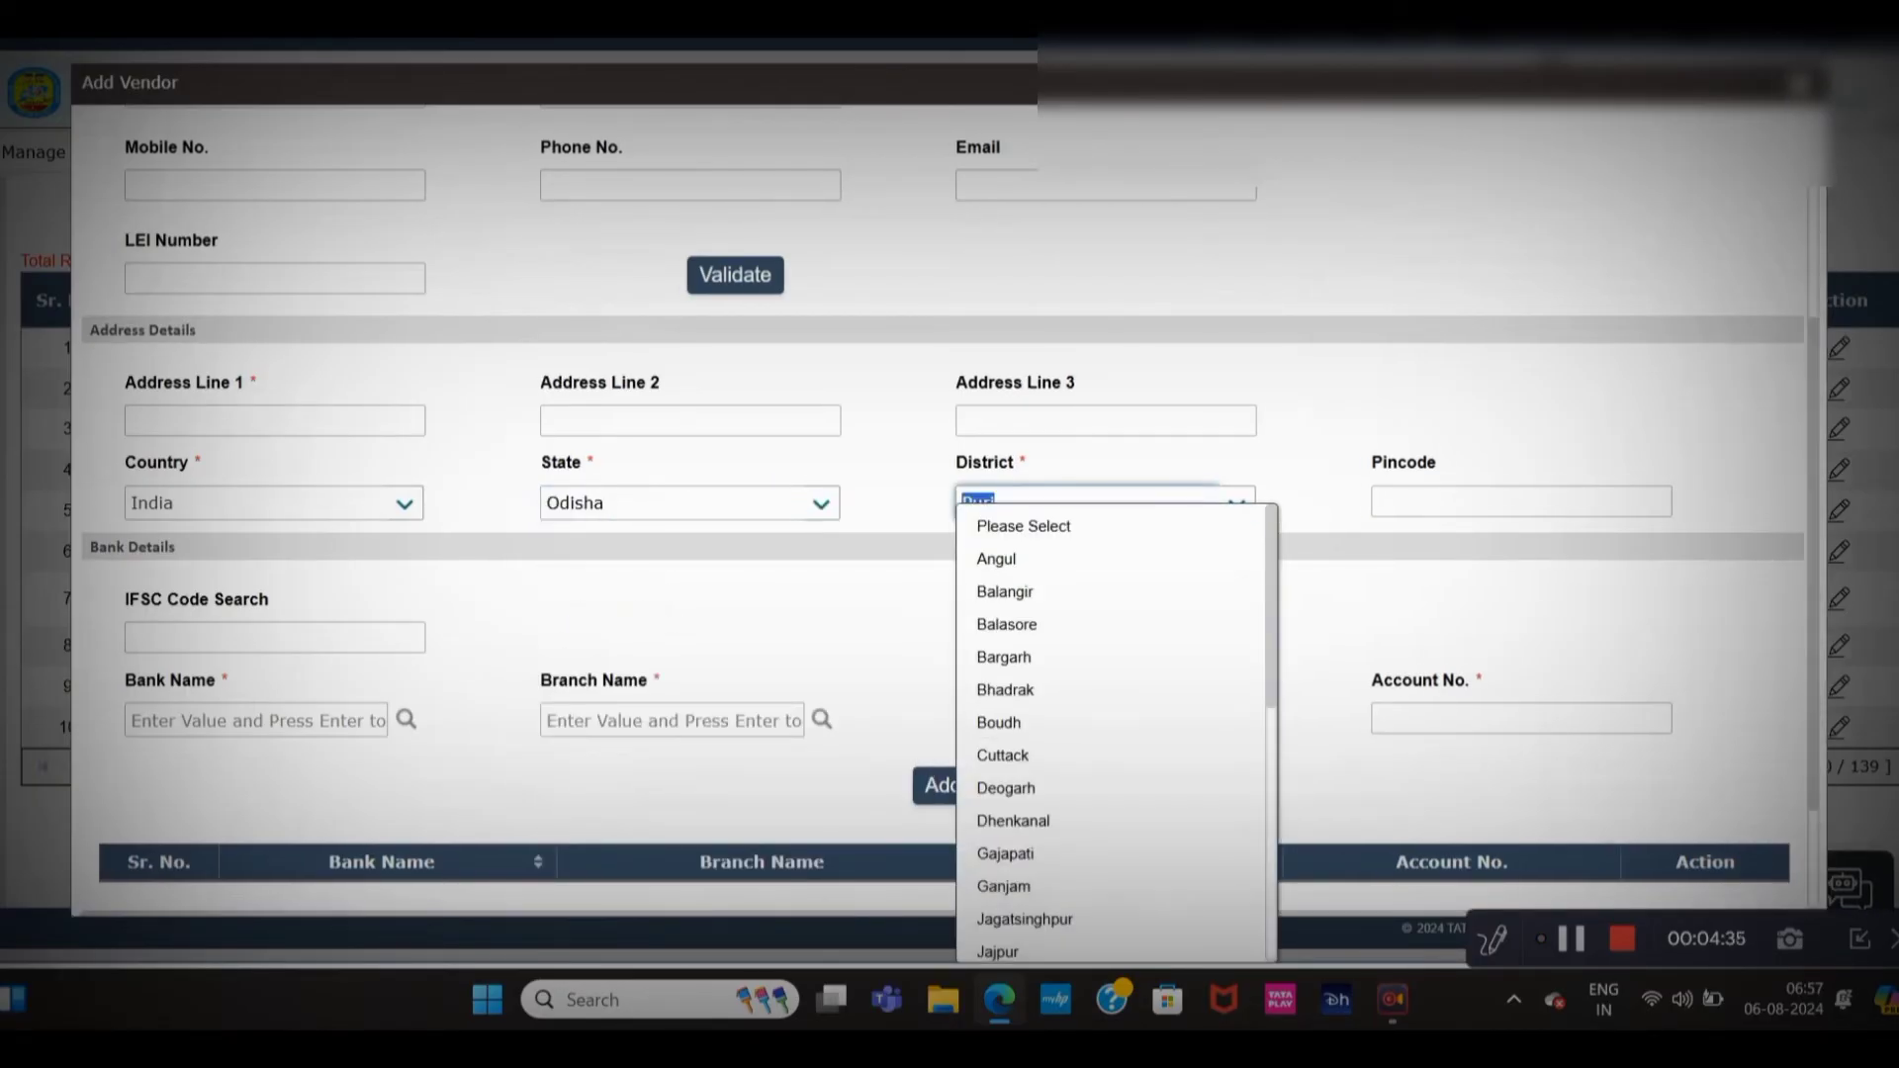
{"action": "key", "text": "Return"}
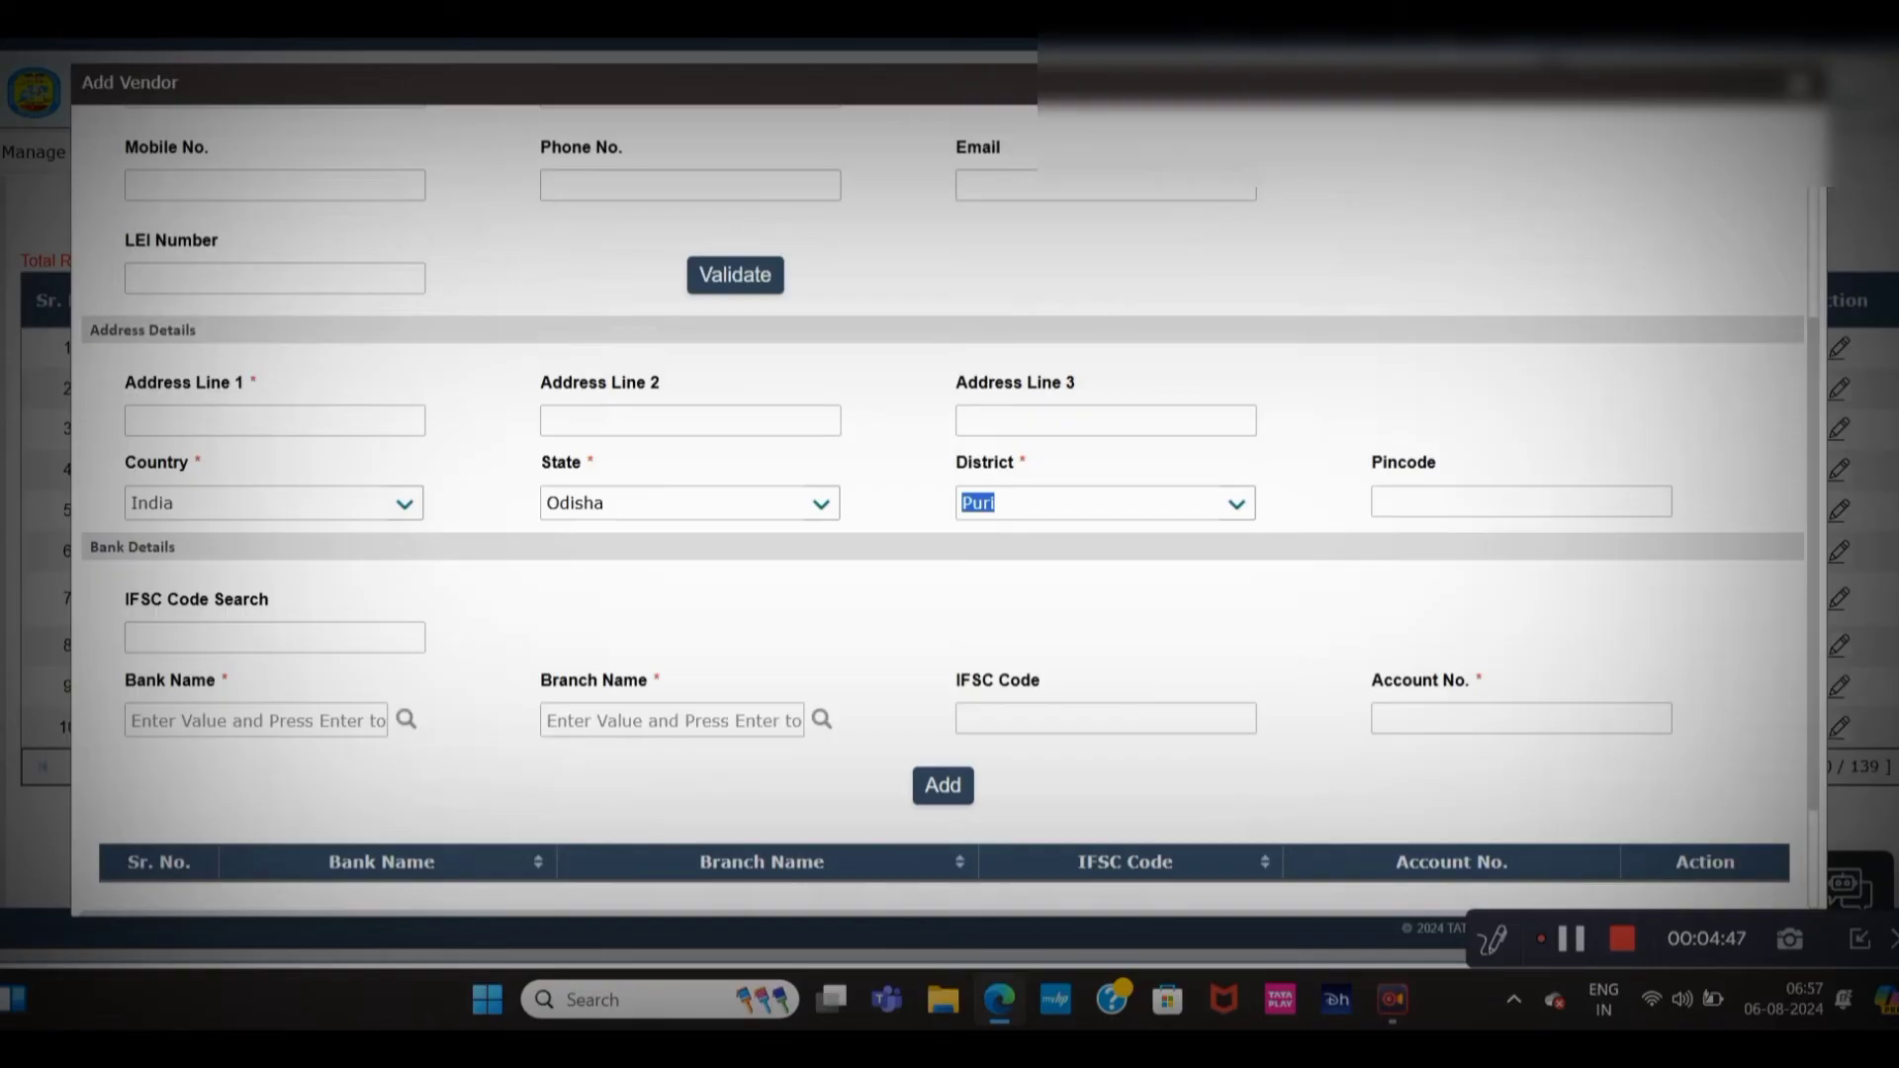
- Look up the bank by name and set State Bank of India as the new vendor's bank
{"action": "left_click", "coordinate": [406, 720]}
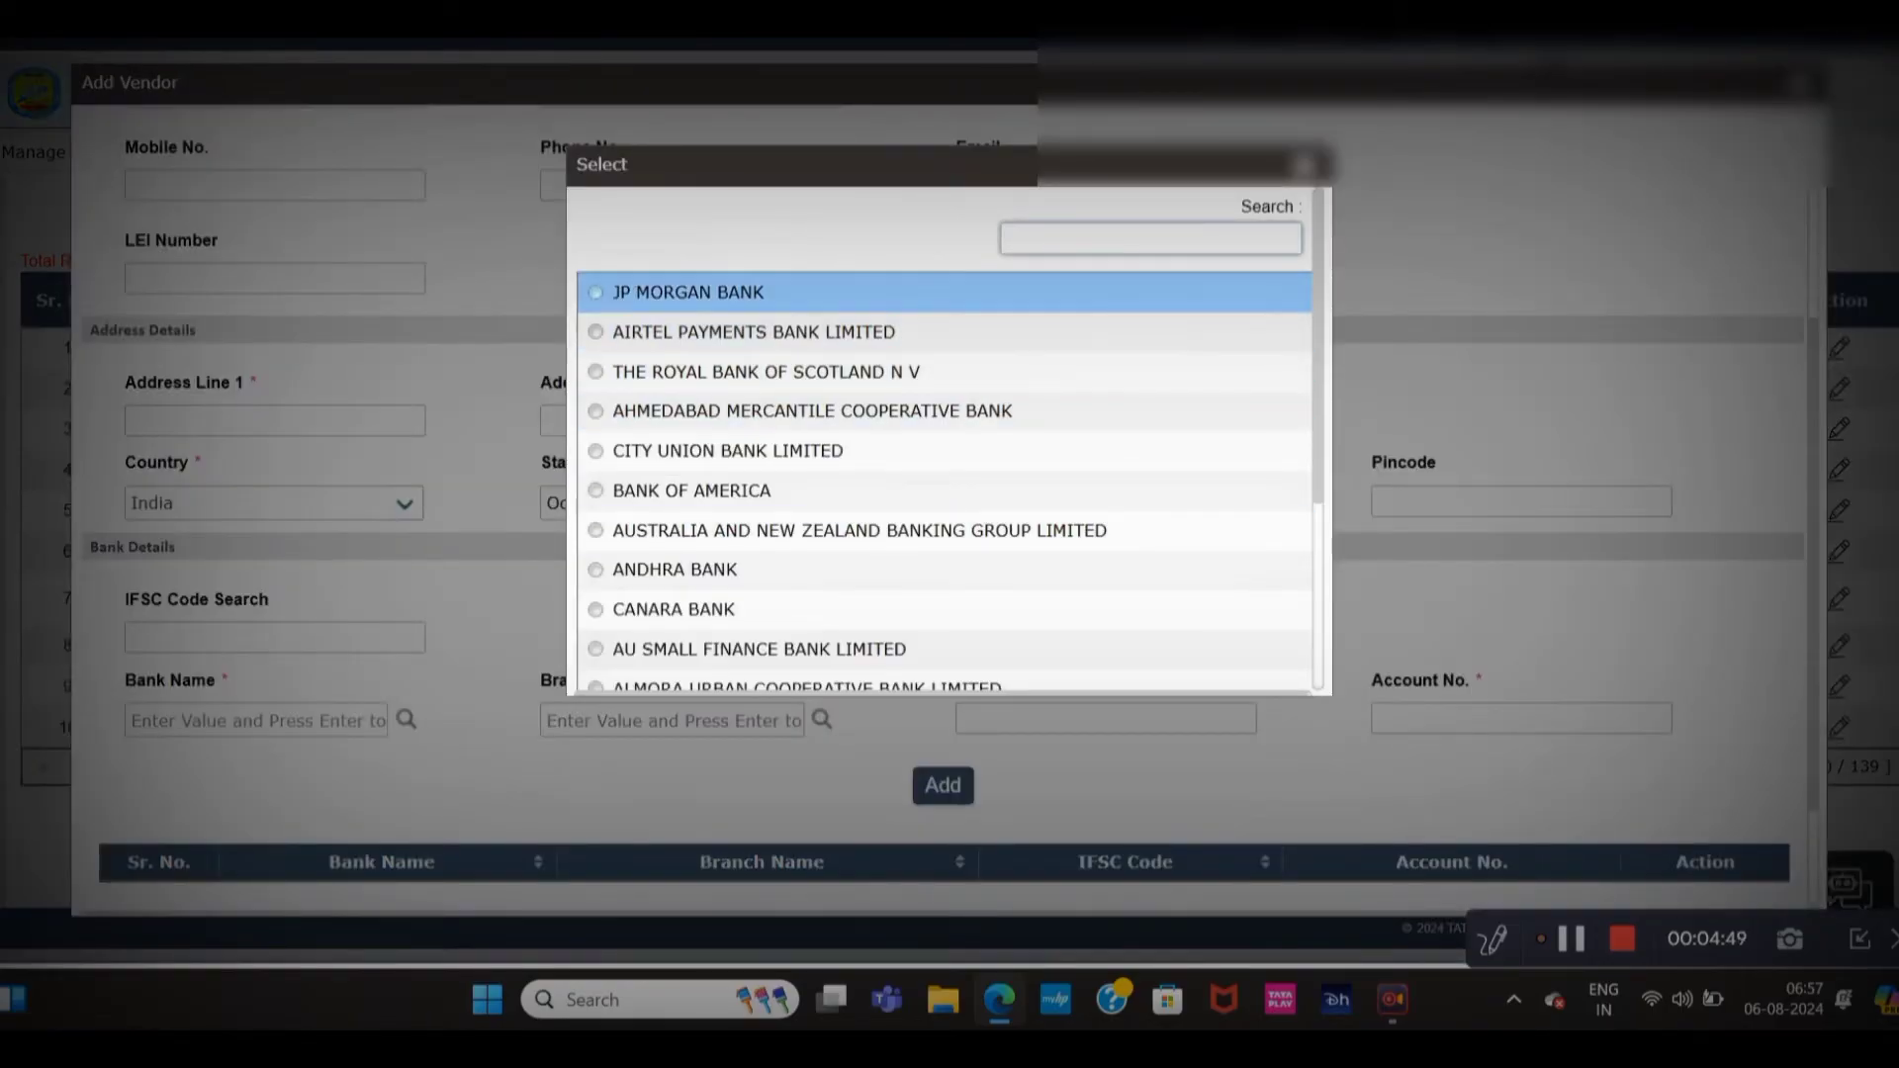
{"action": "type", "text": "st"}
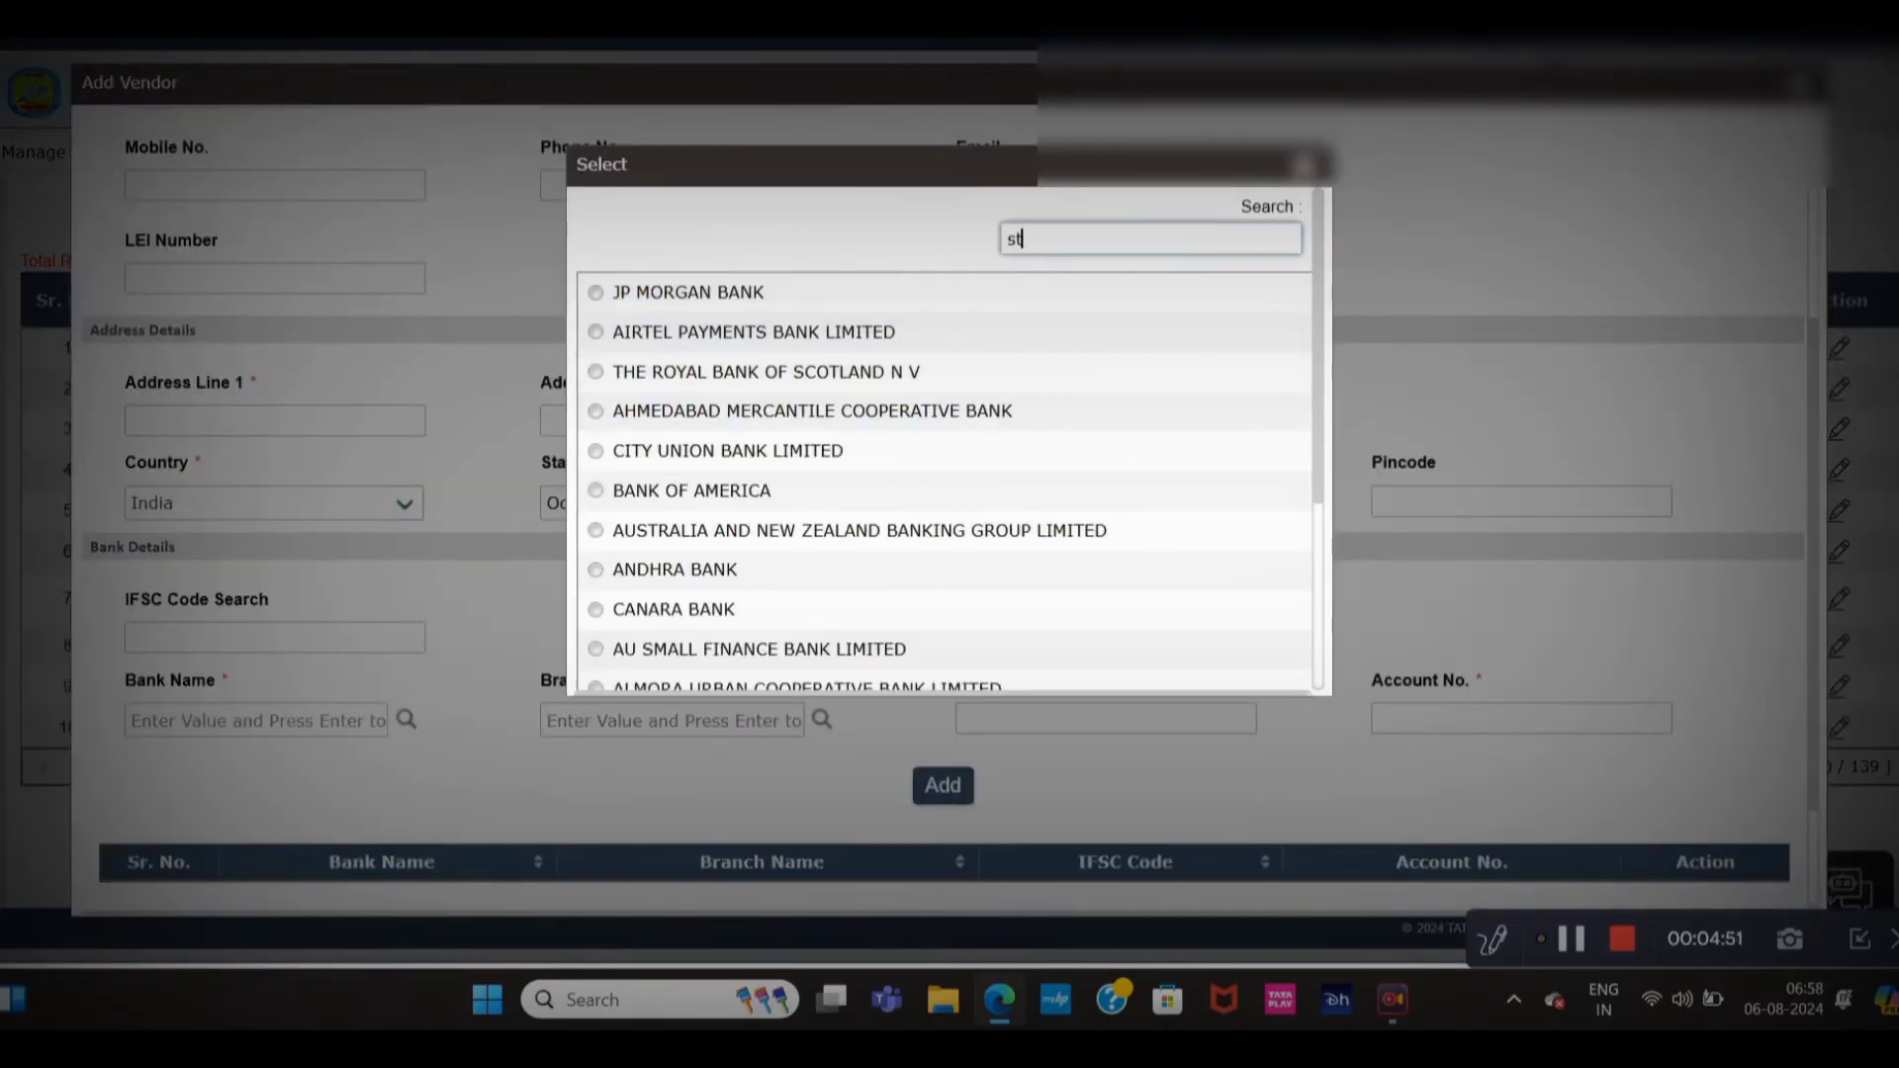
{"action": "type", "text": "ate"}
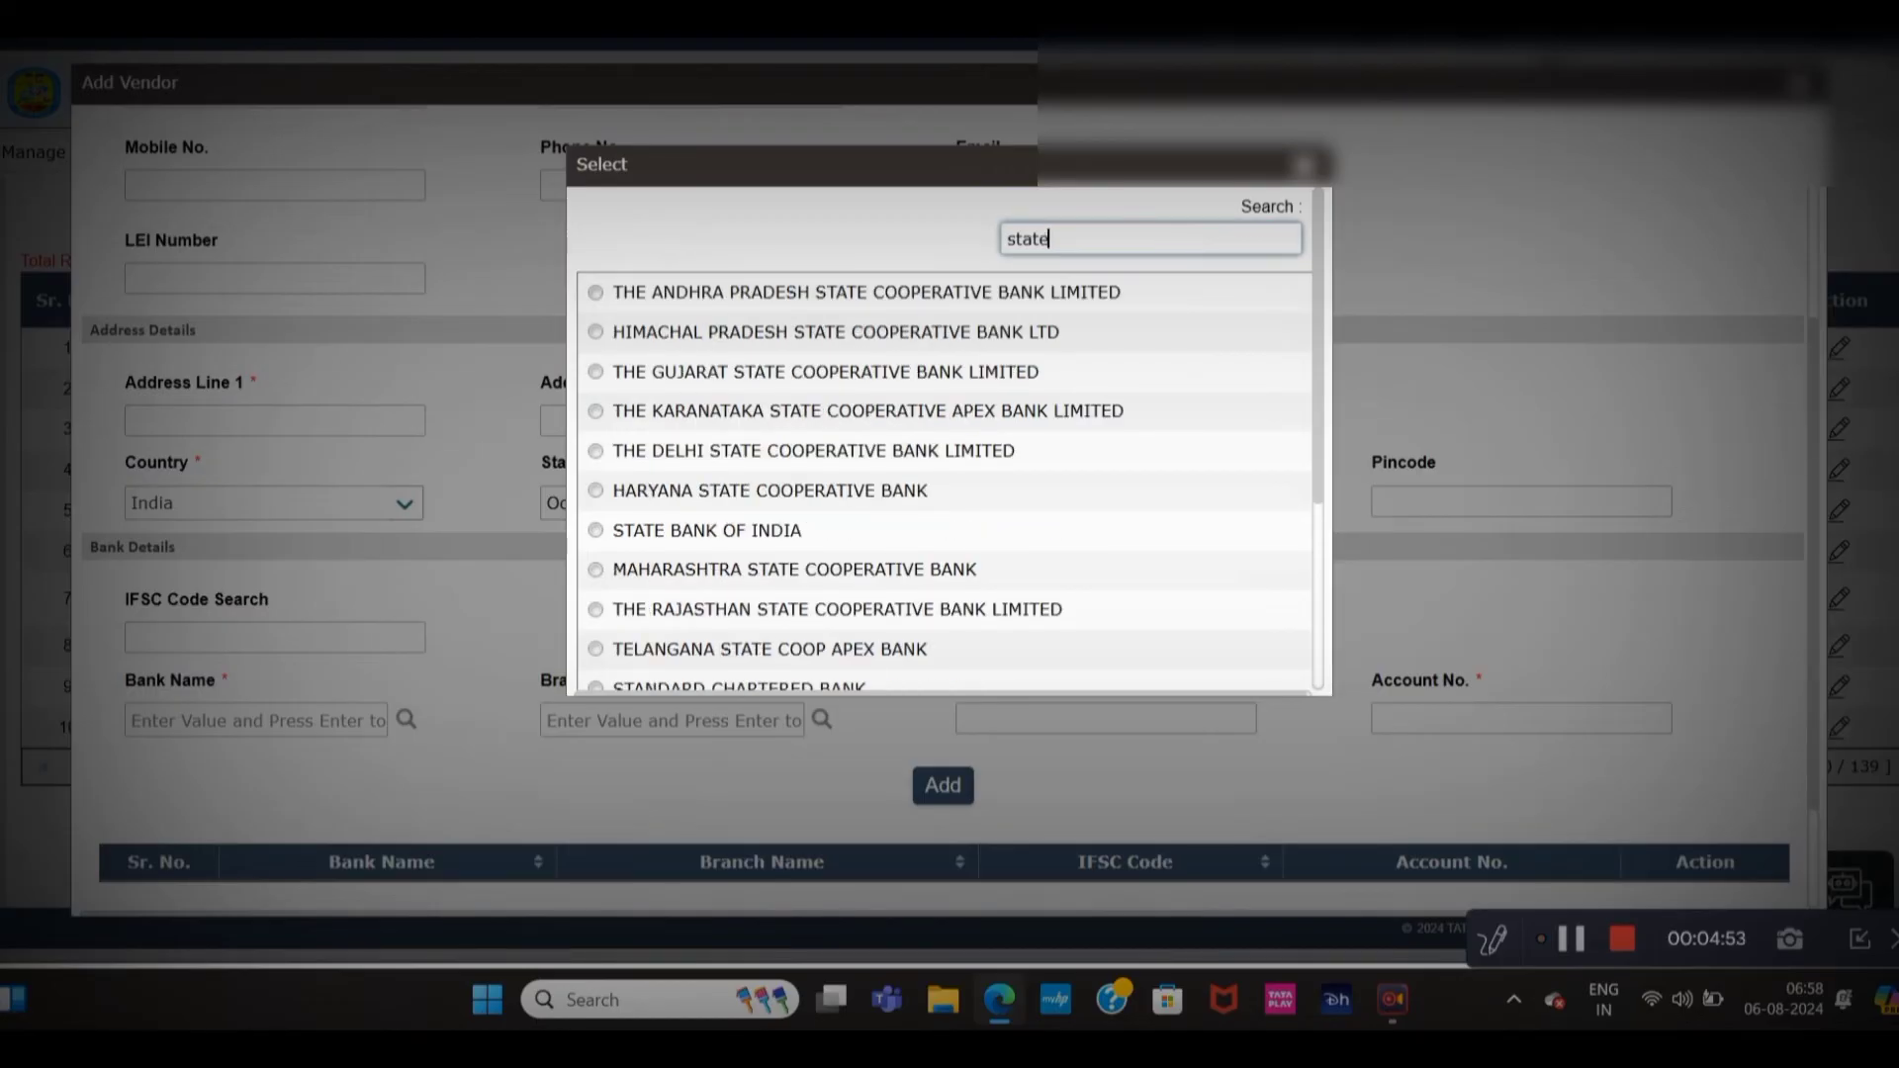
{"action": "type", "text": " ban"}
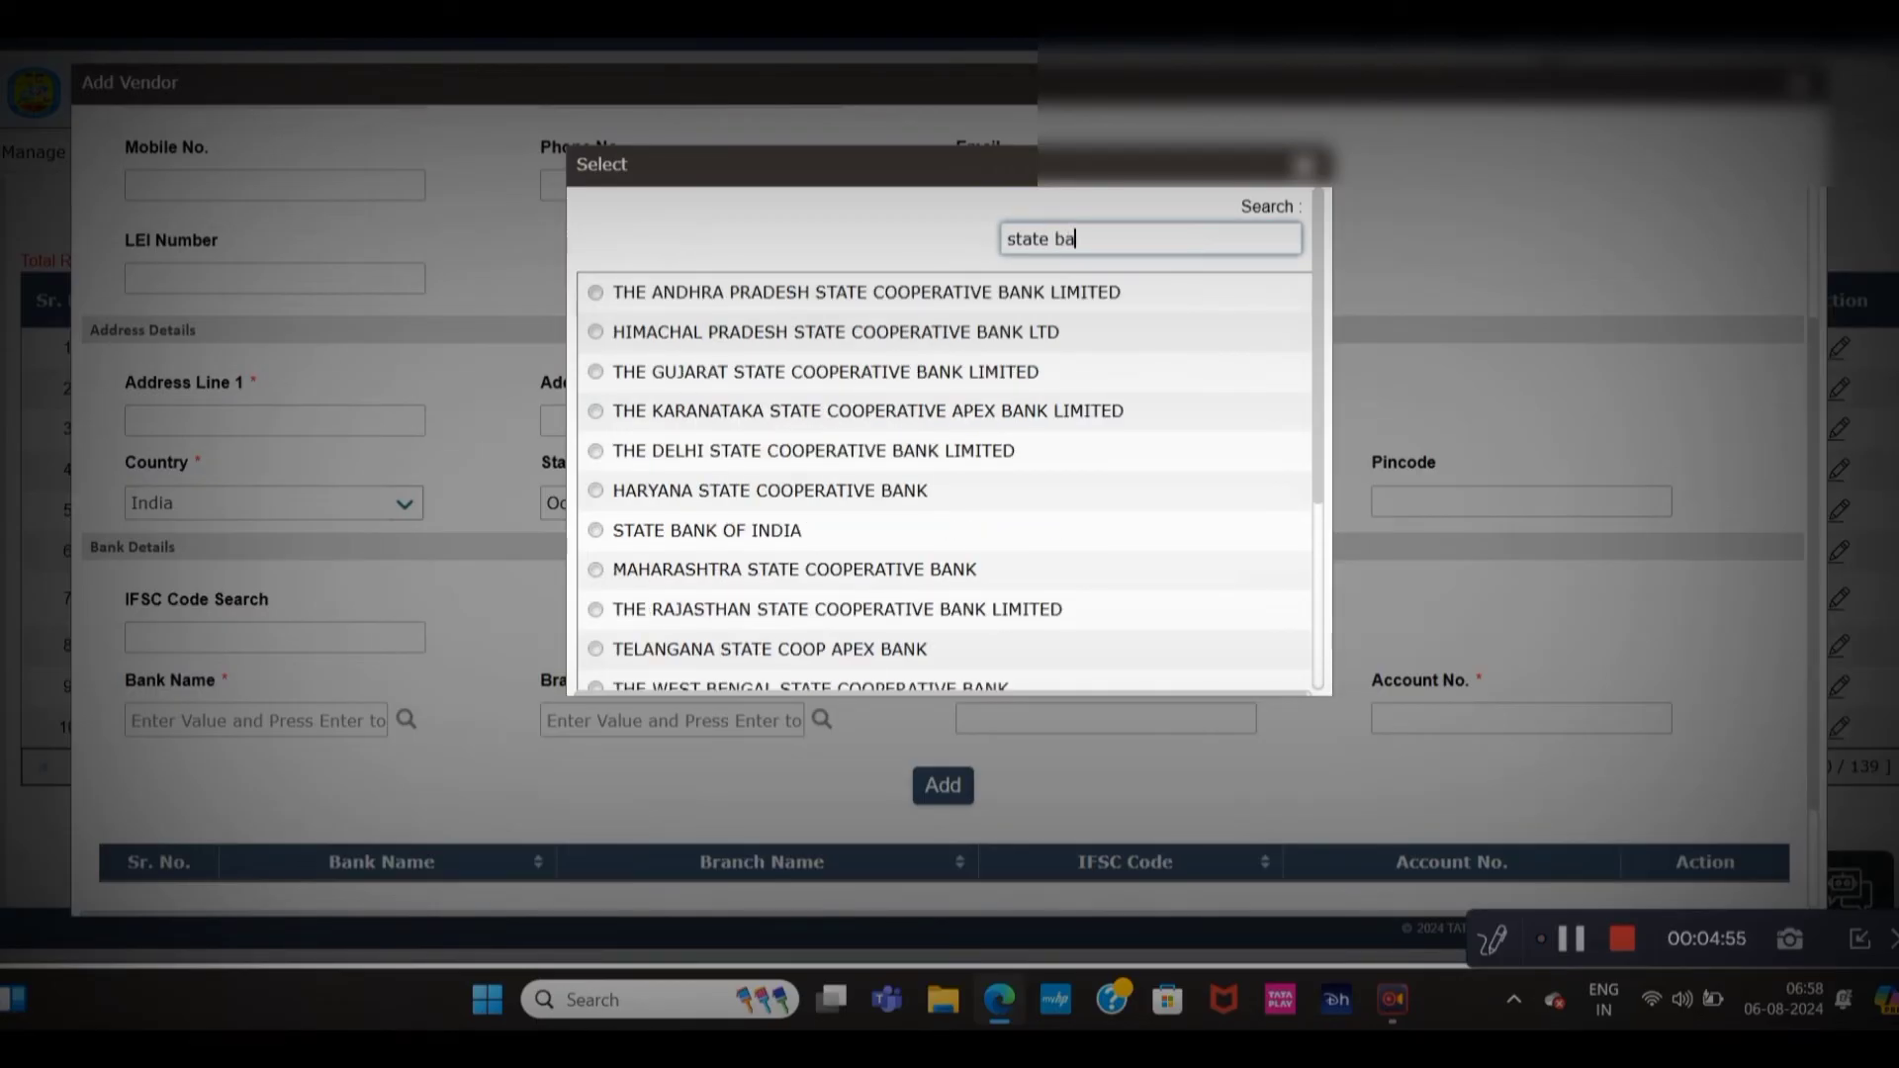
{"action": "left_click", "coordinate": [595, 292]}
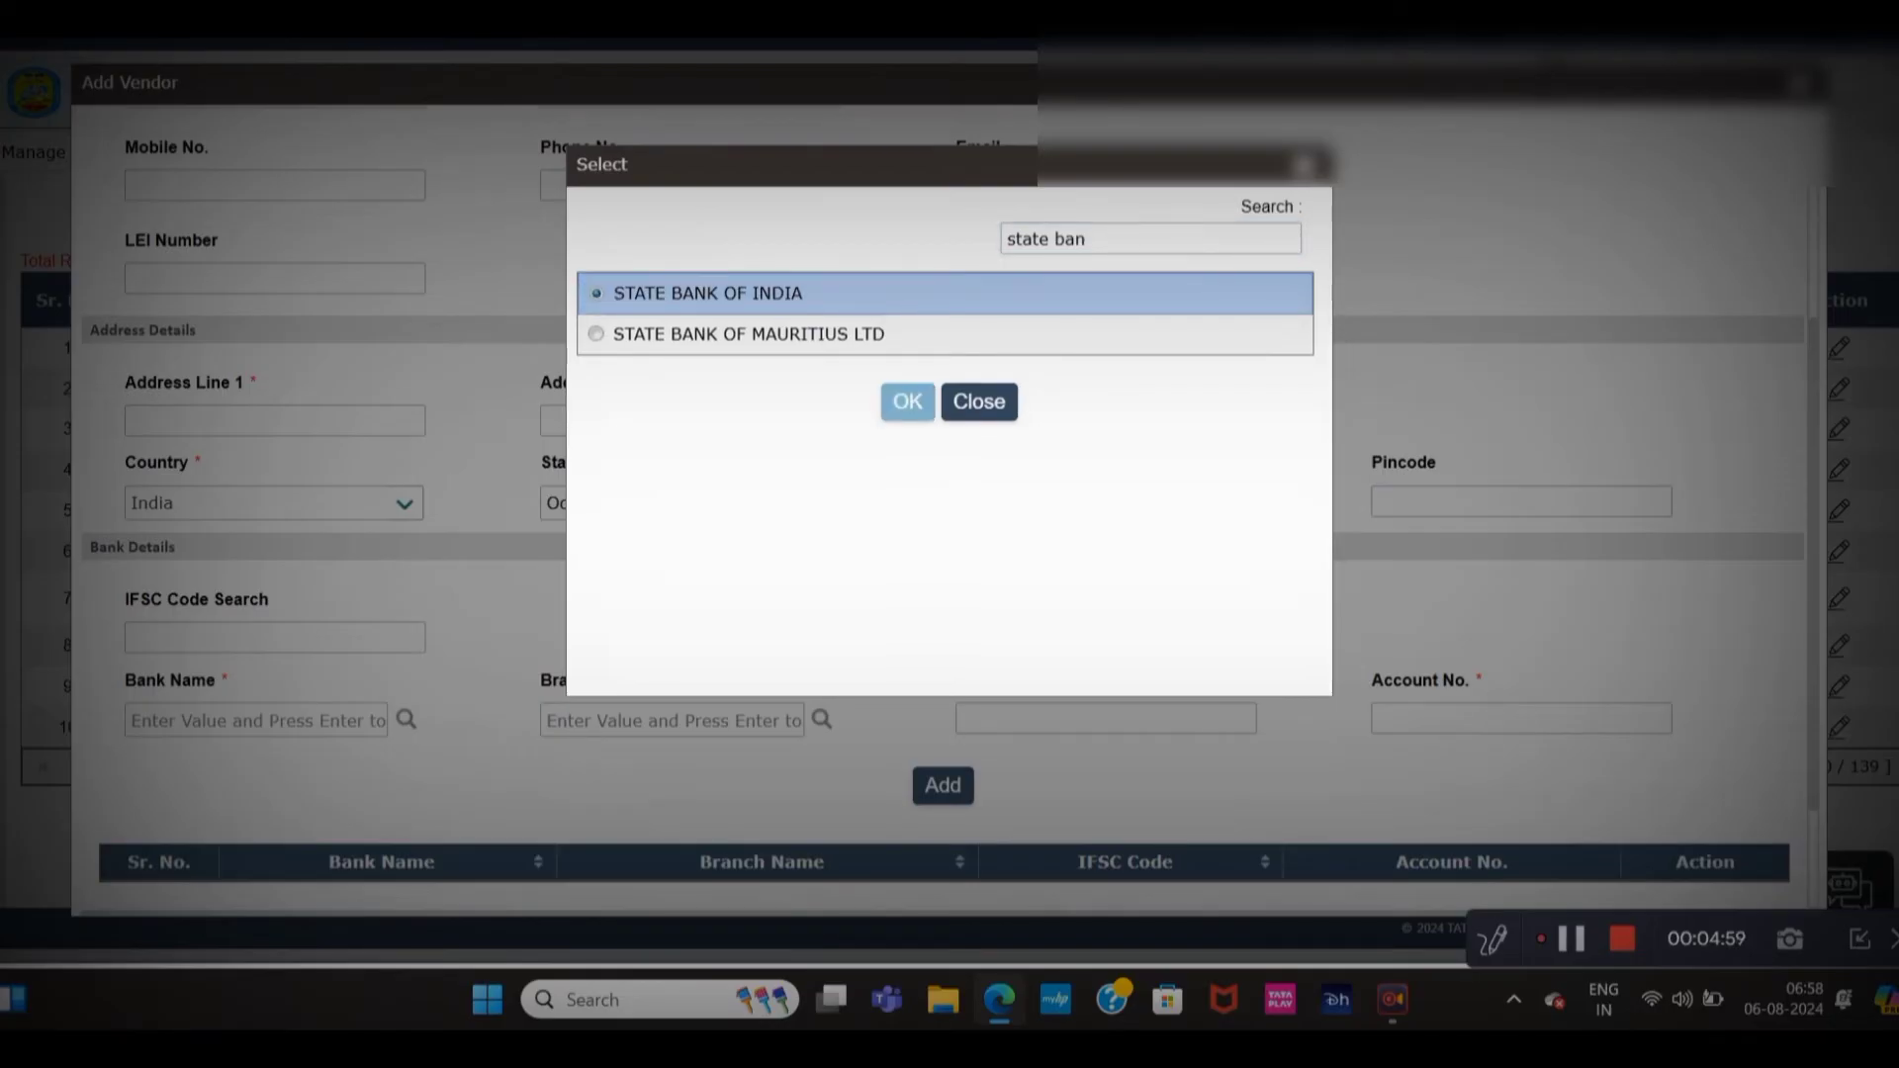
{"action": "left_click", "coordinate": [907, 402]}
- Look up the branch by name and set Delanga as the branch in the new vendor's bank details
{"action": "left_click", "coordinate": [821, 719]}
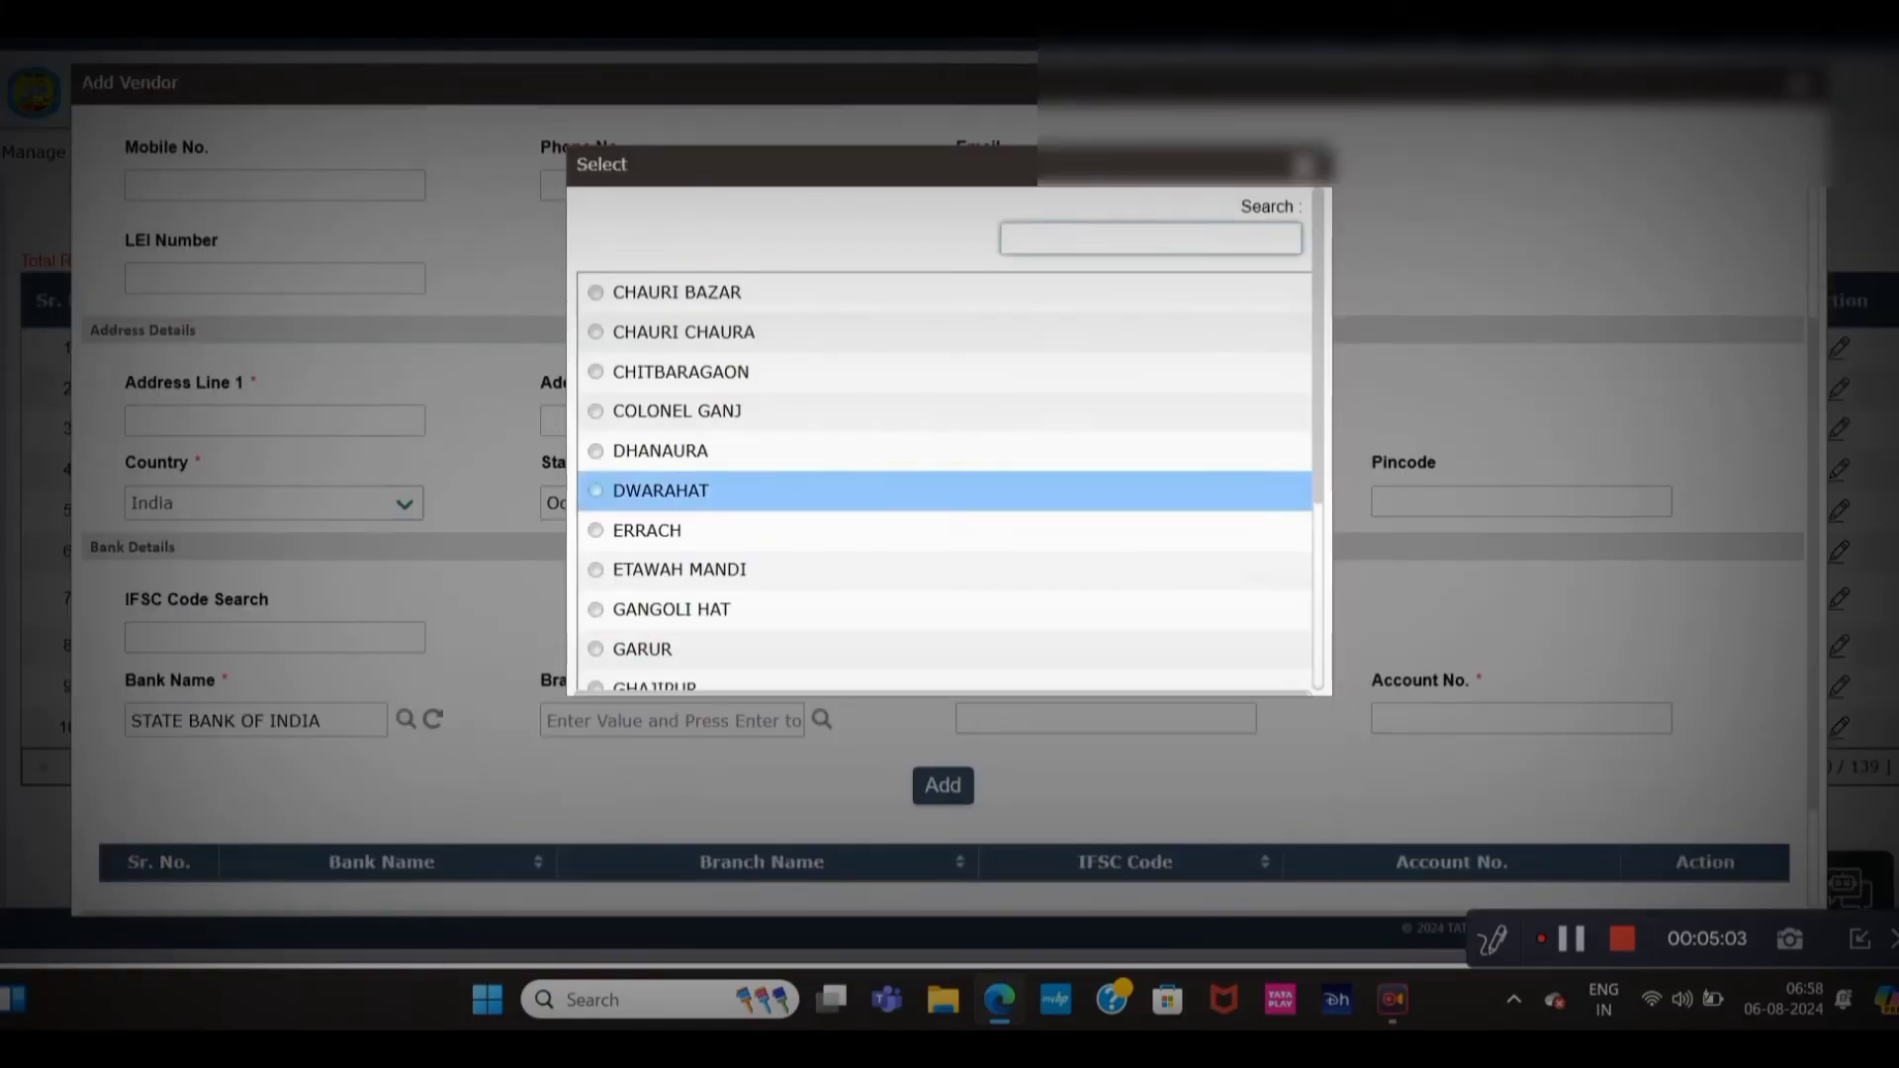
{"action": "type", "text": "del"}
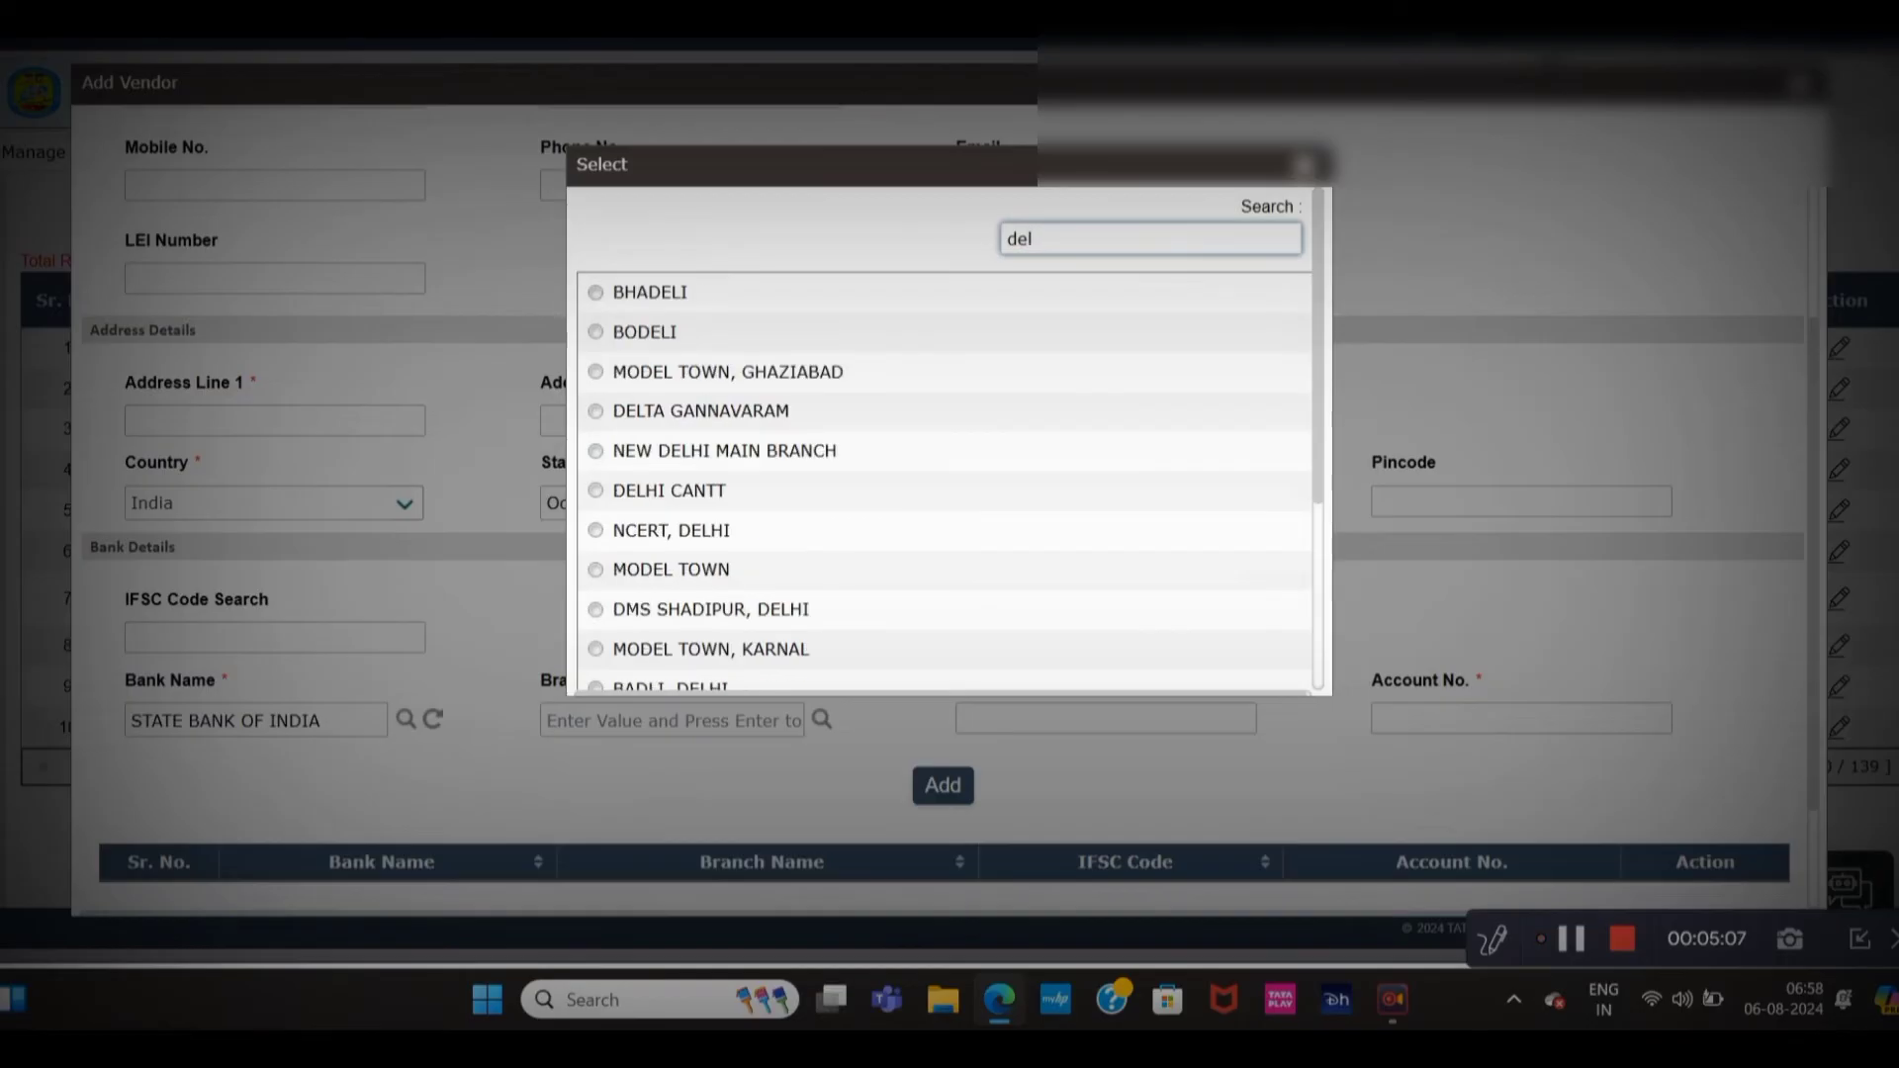
{"action": "type", "text": "an"}
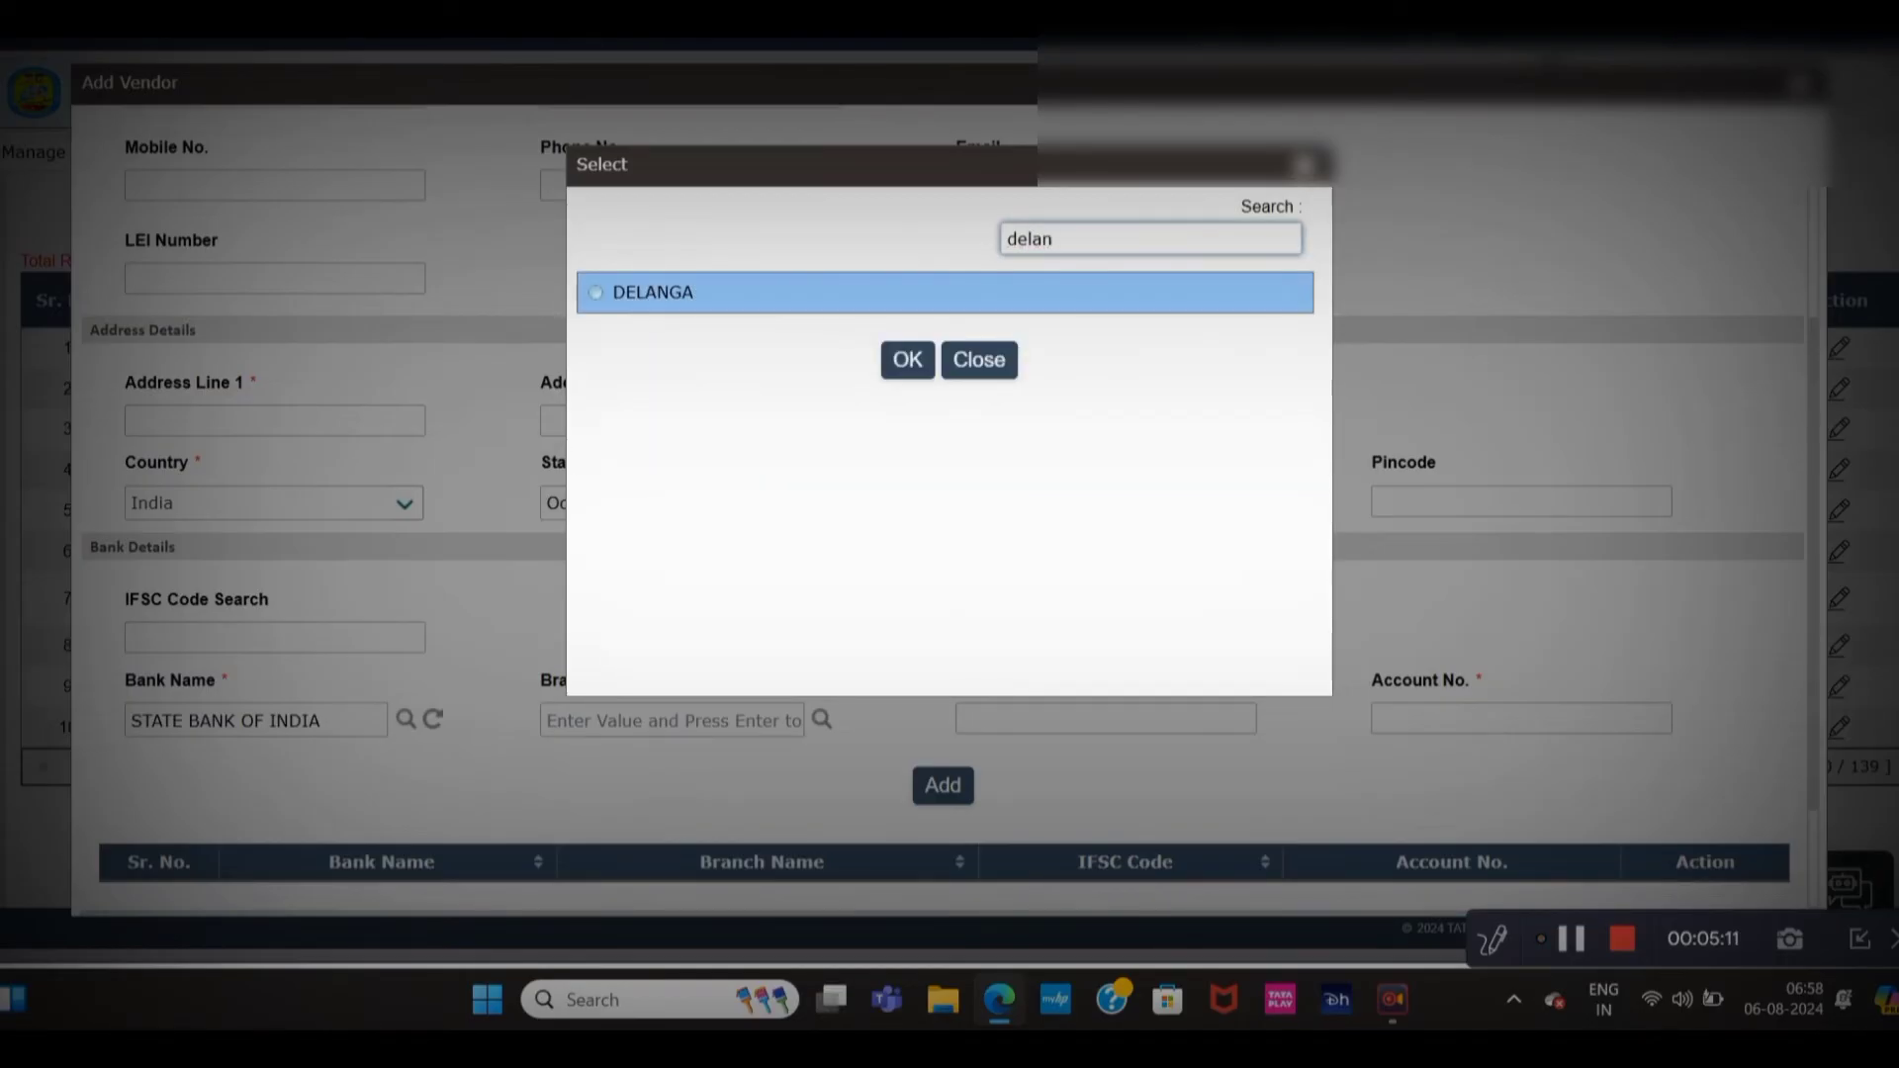
{"action": "left_click", "coordinate": [591, 292]}
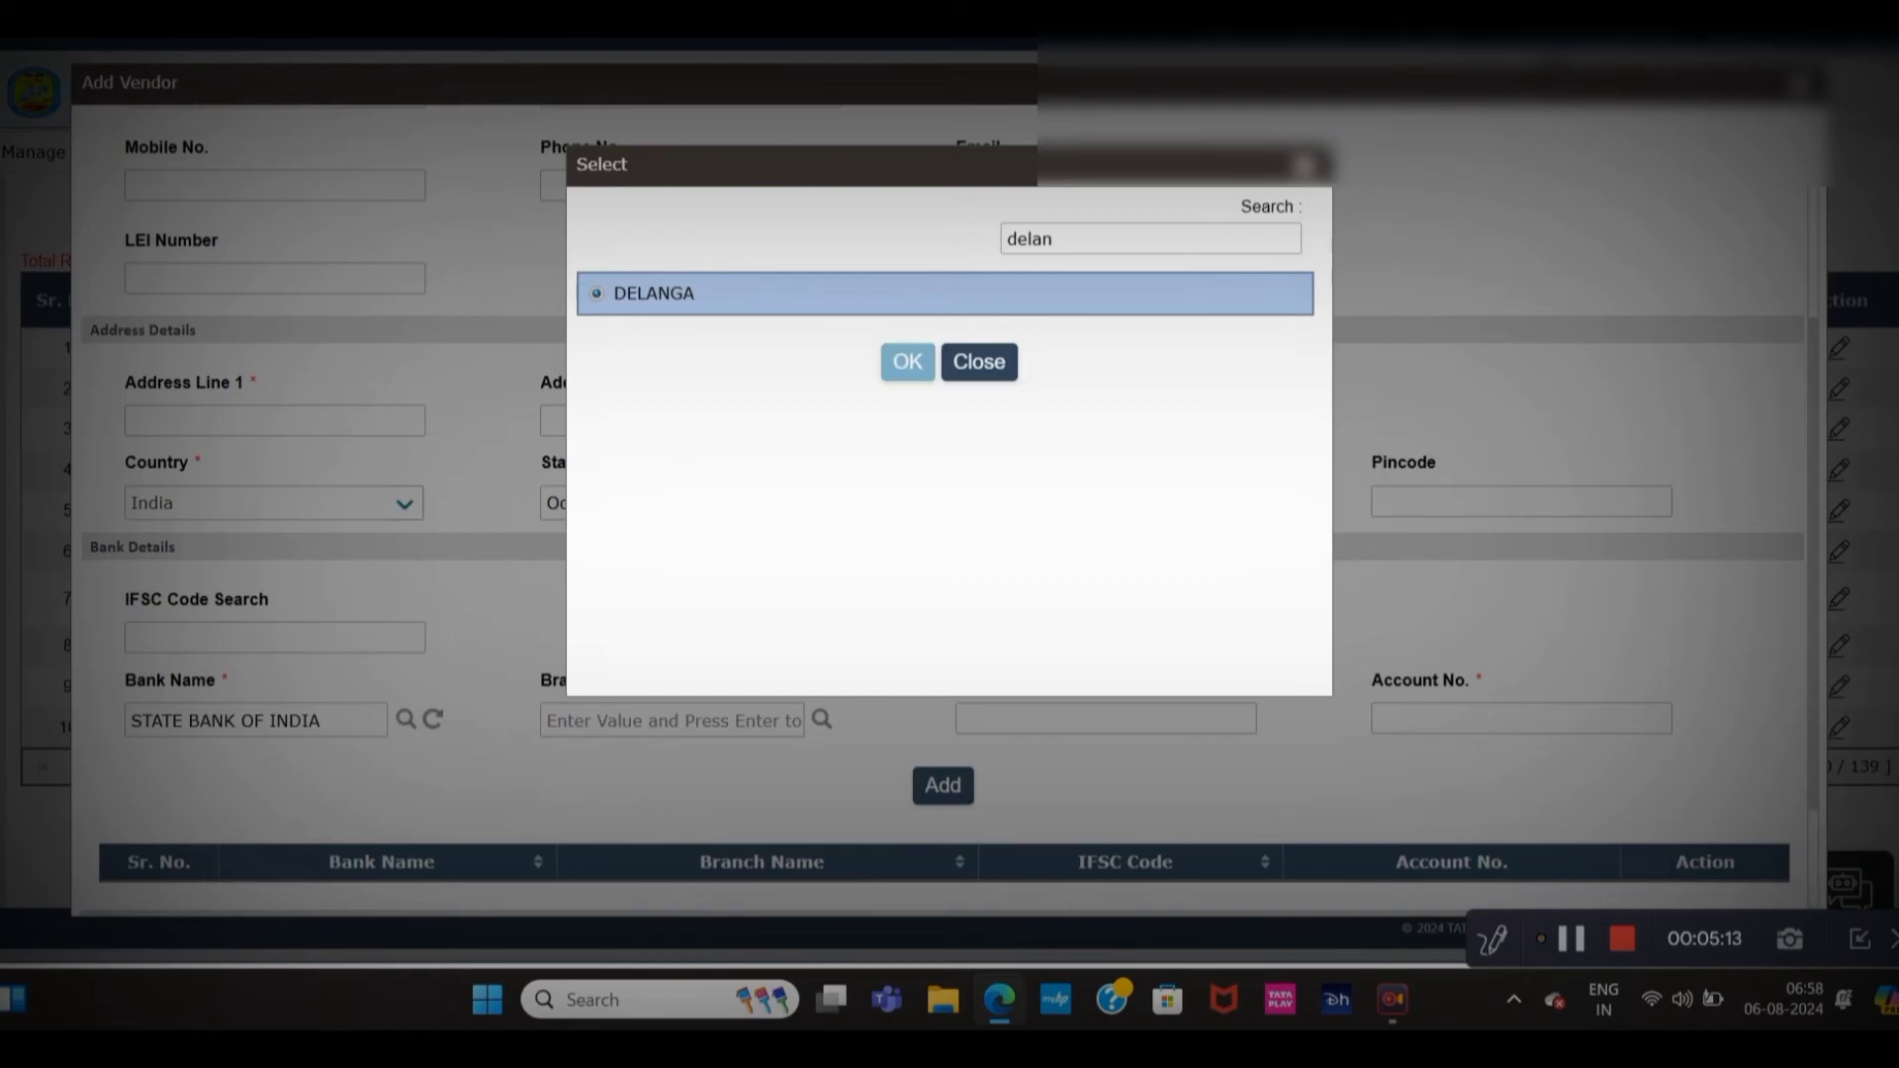
{"action": "left_click", "coordinate": [908, 361]}
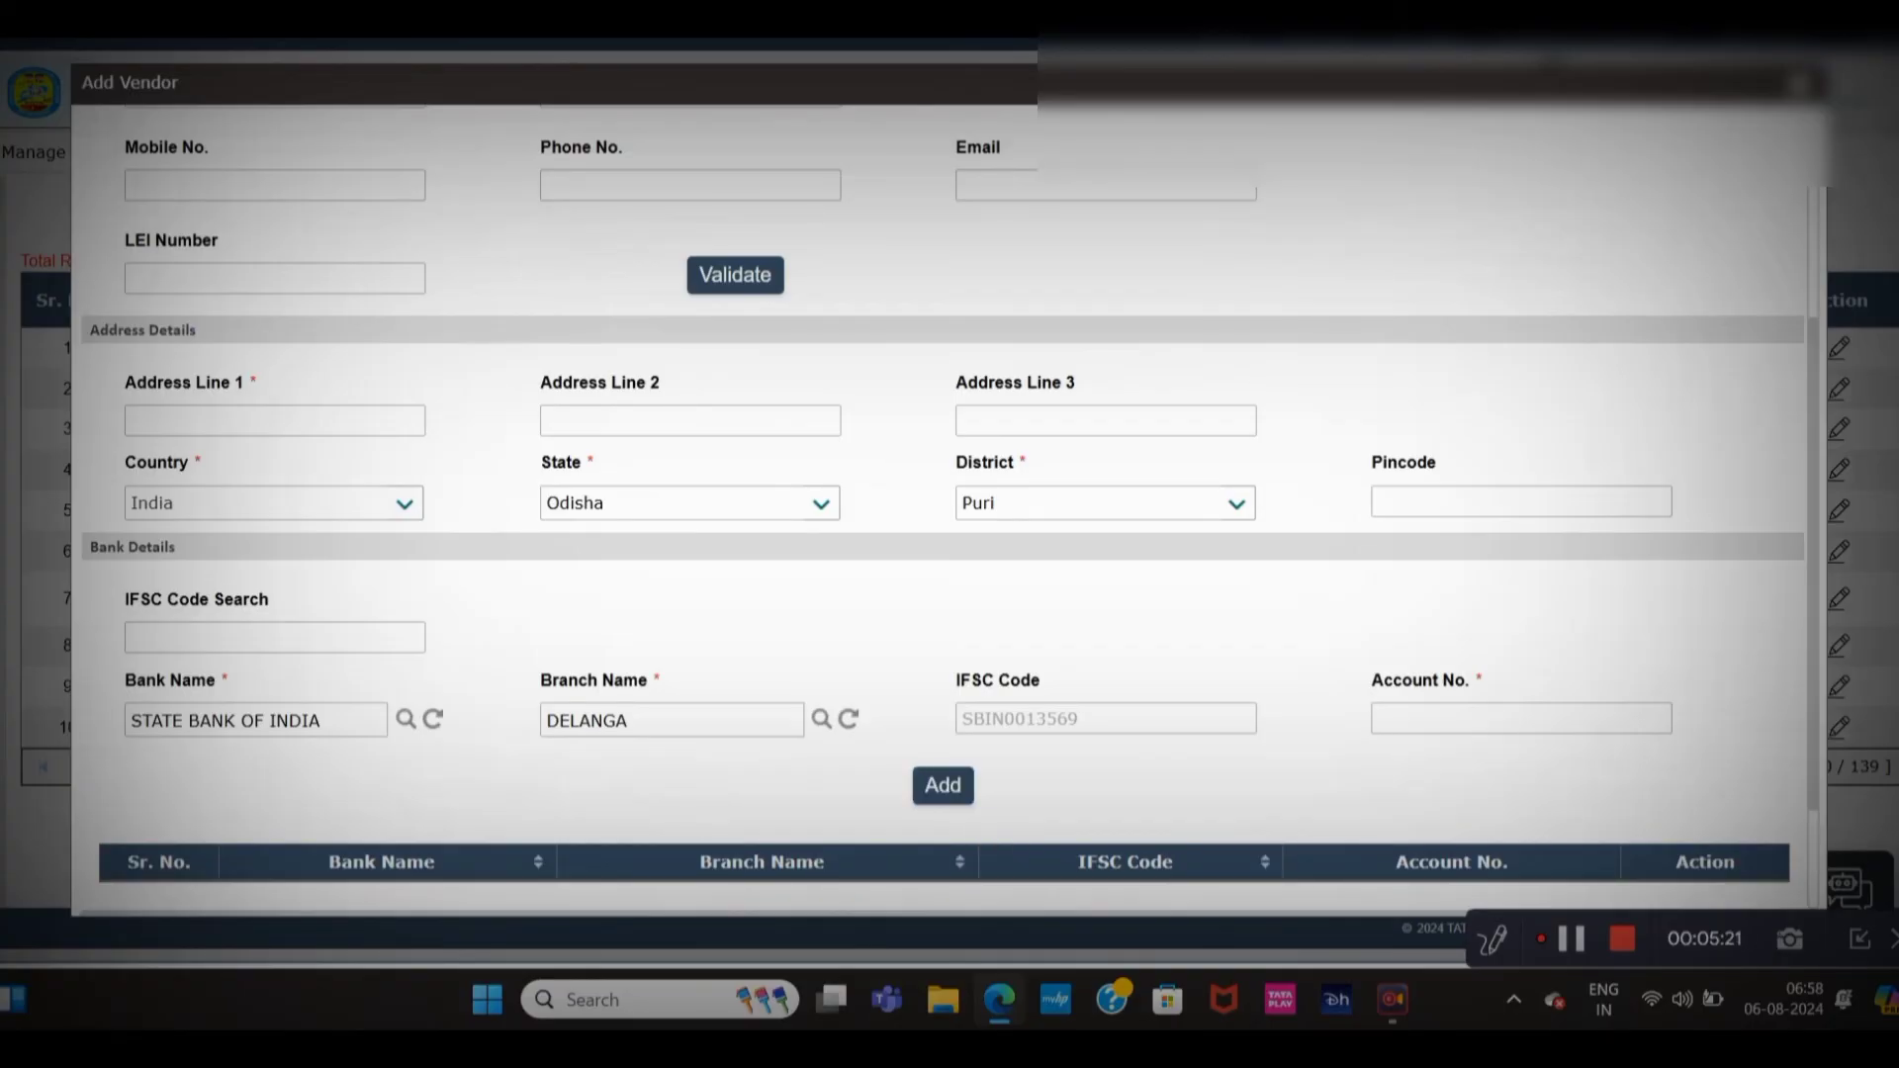
- Close the new vendor form without adding the vendor and open the Manage Vendor - Validated screen
{"action": "scroll", "coordinate": [949, 508], "scroll_direction": "down", "scroll_amount": 2}
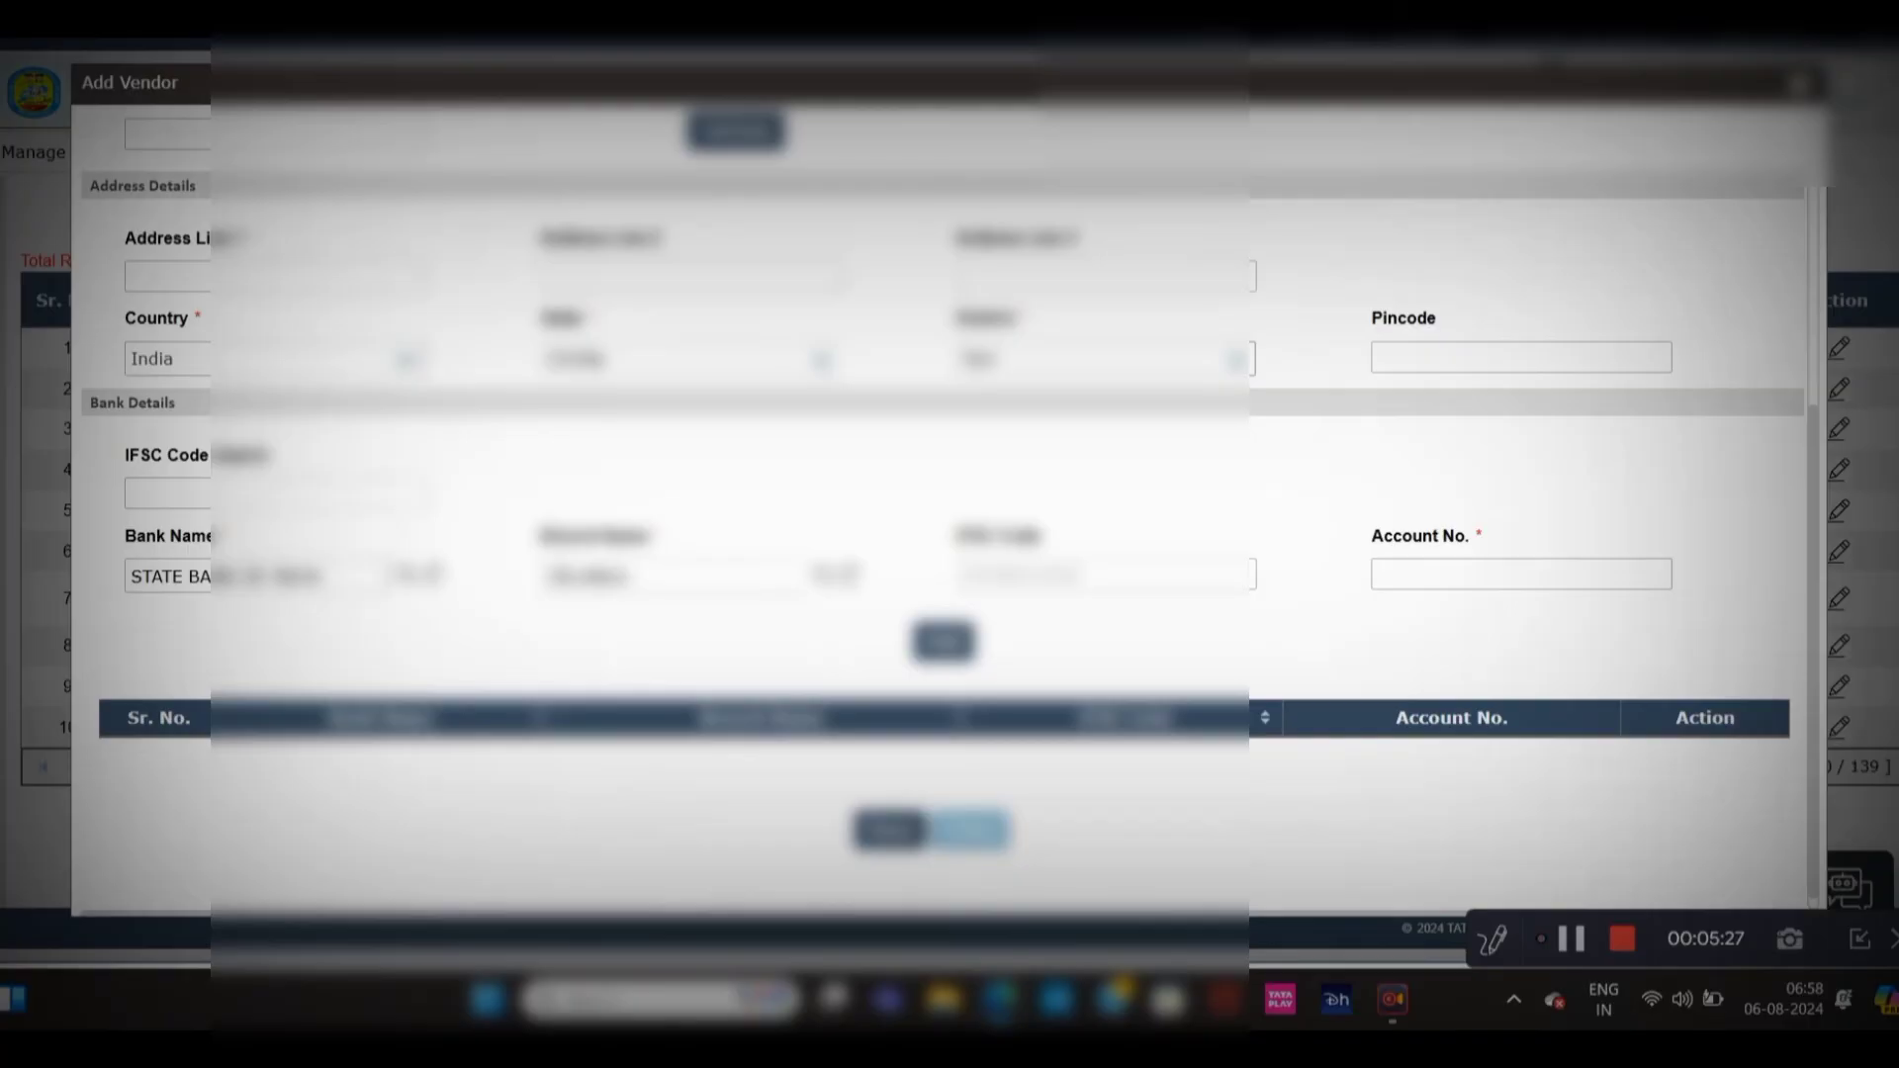
{"action": "left_click", "coordinate": [969, 829]}
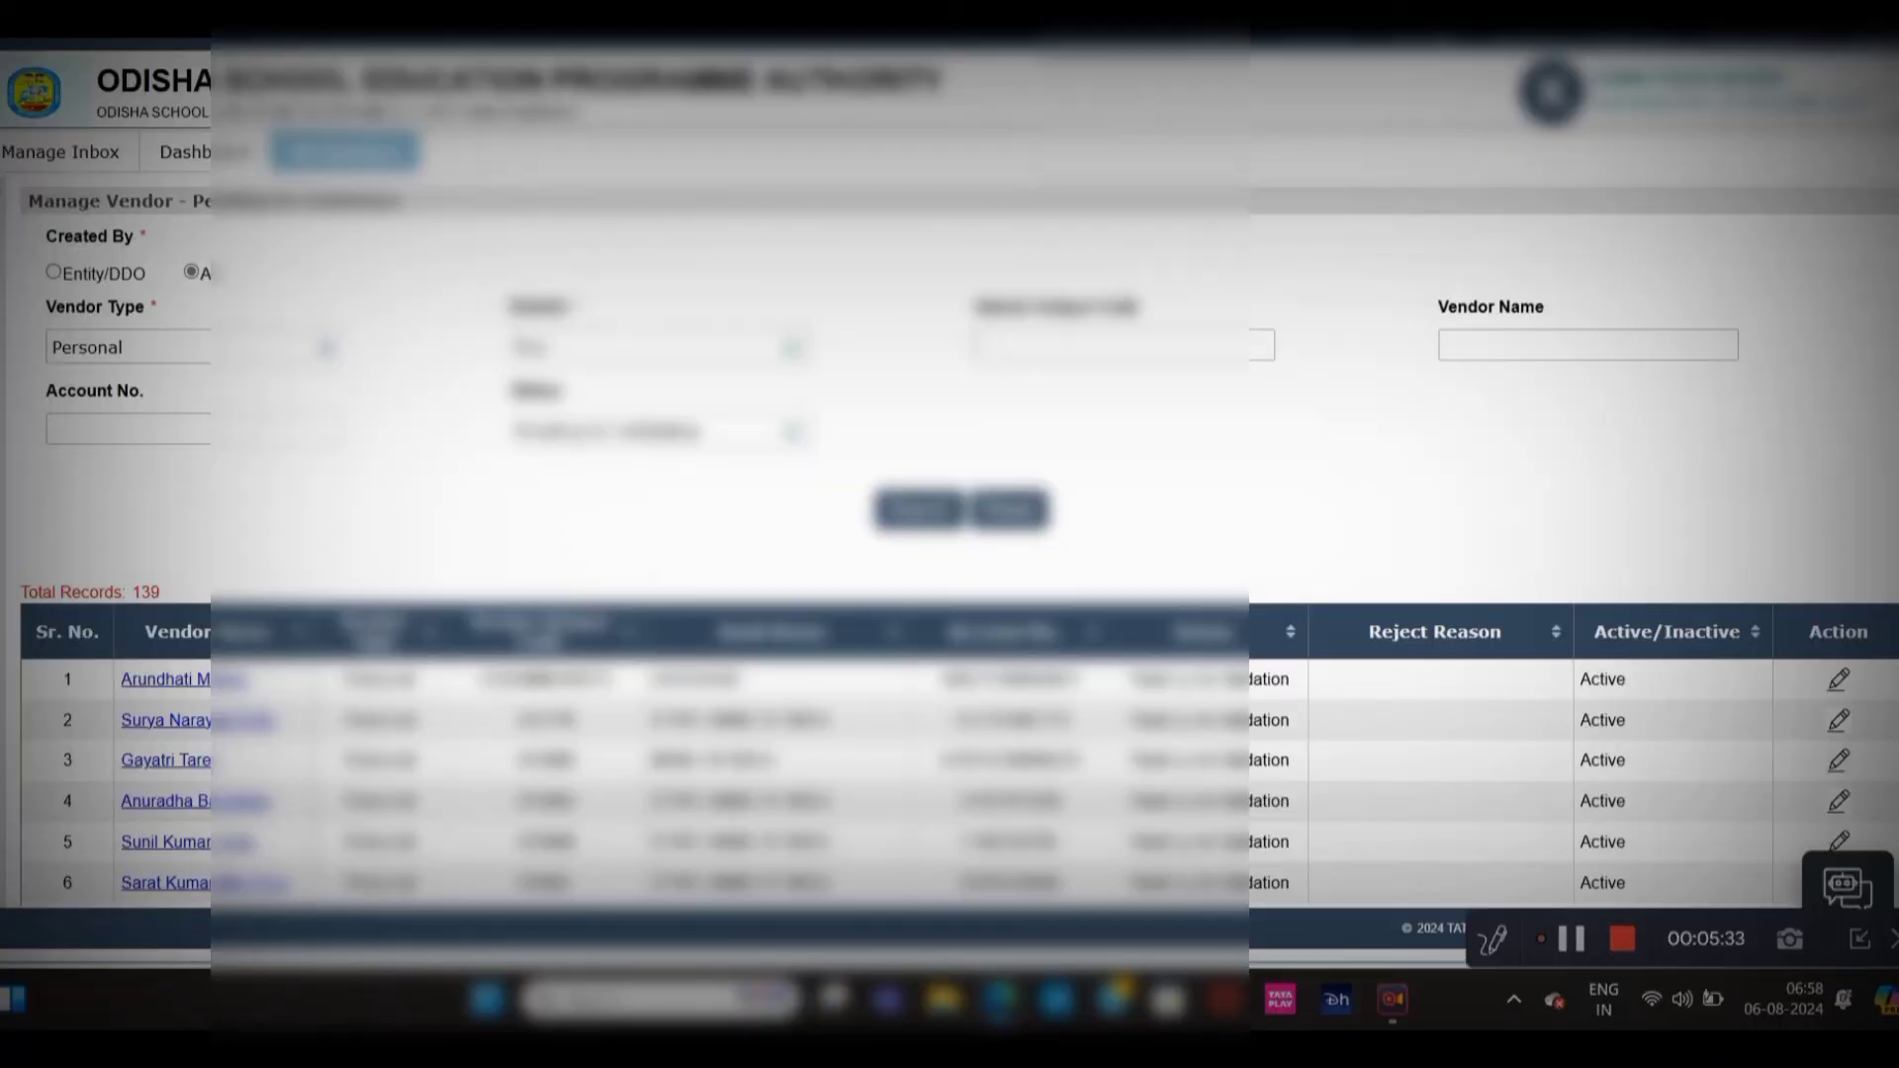
{"action": "left_click", "coordinate": [3, 543]}
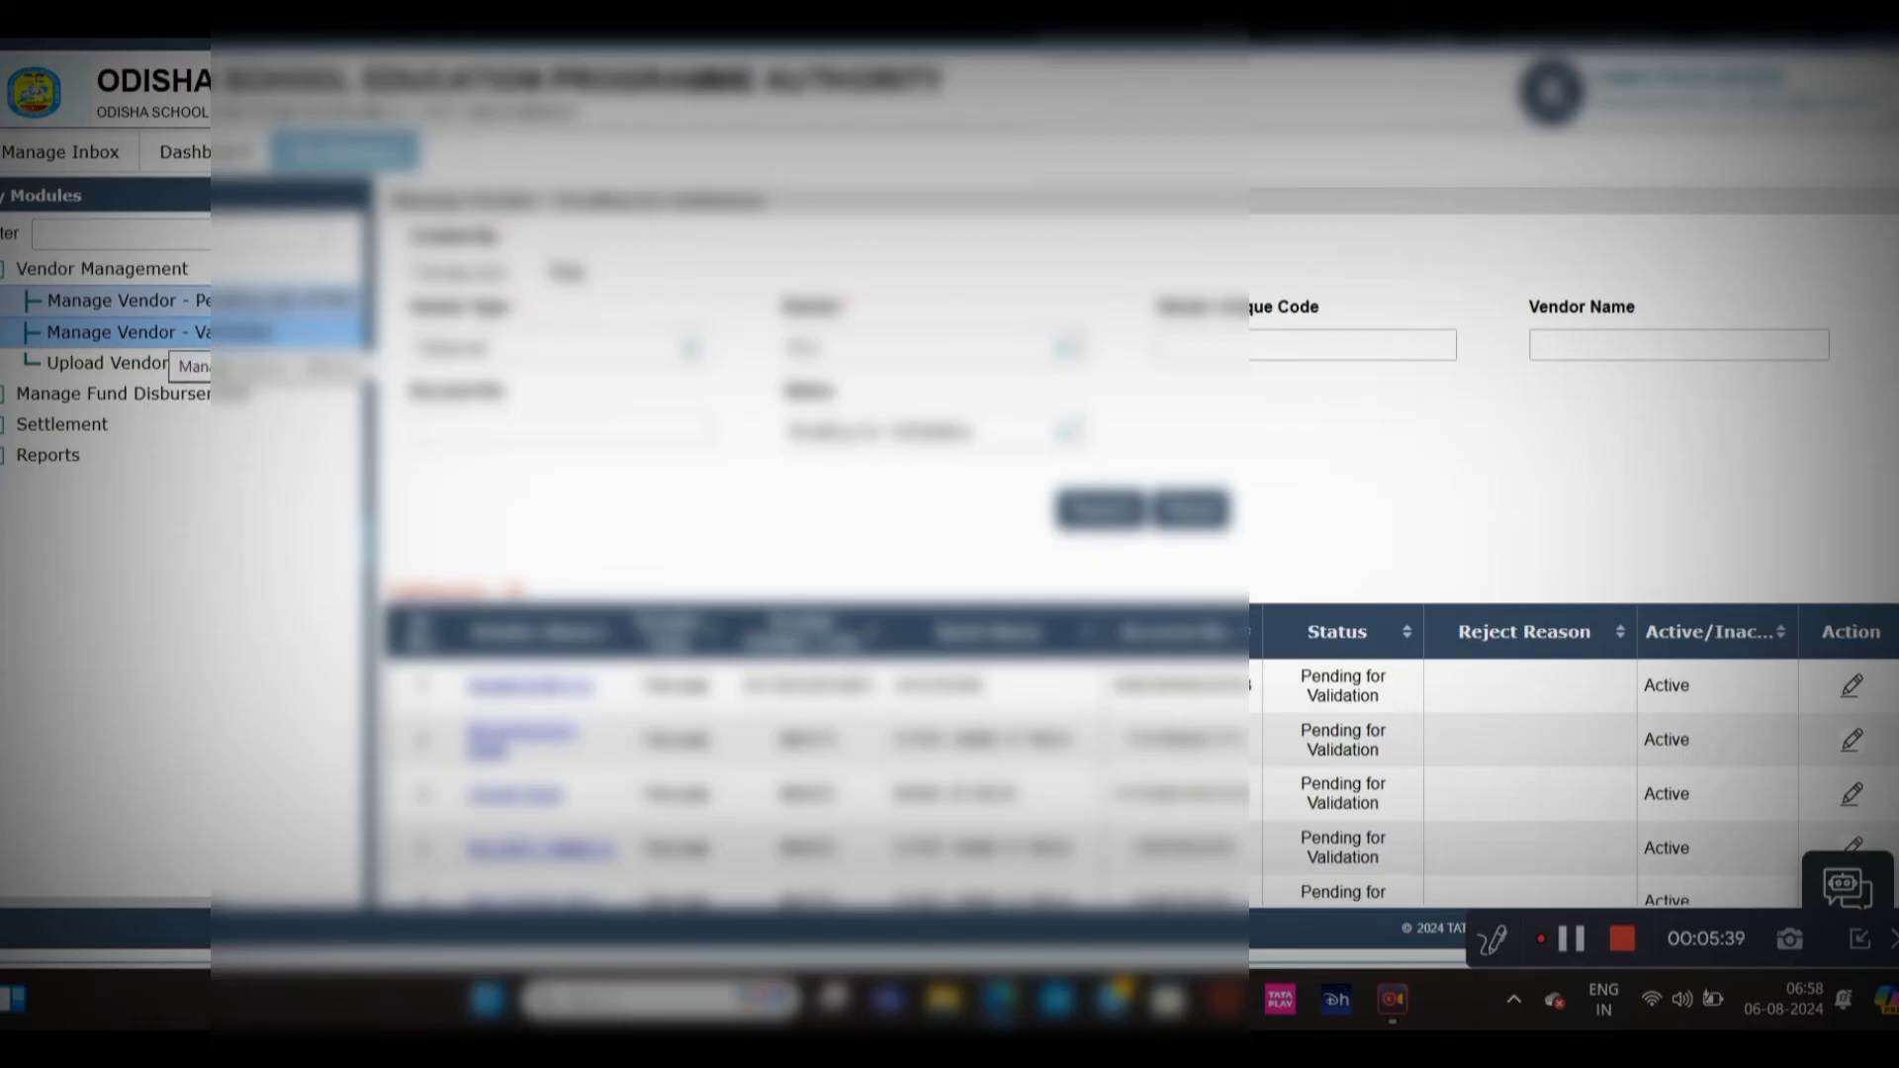
{"action": "left_click", "coordinate": [148, 333]}
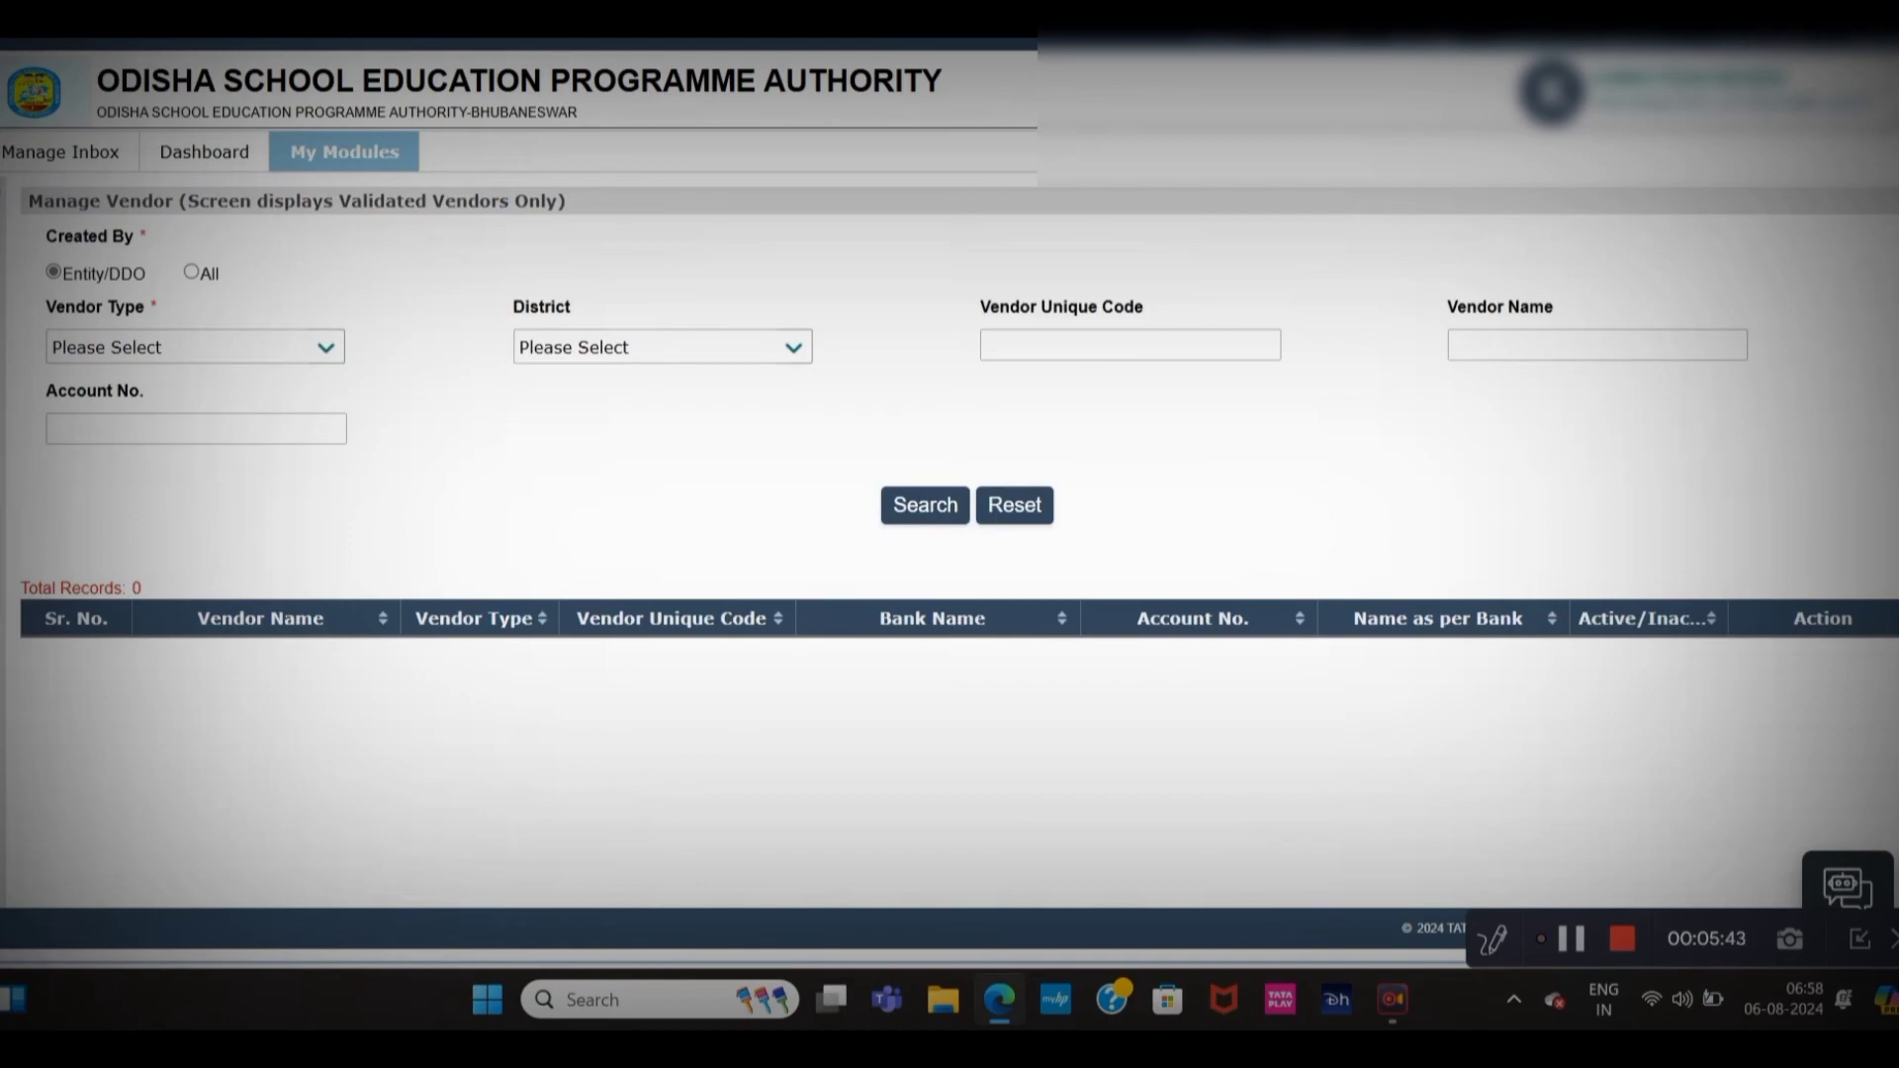
- Search the validated vendors created by All, with vendor type Personal and district Puri
{"action": "left_click", "coordinate": [191, 272]}
{"action": "left_click", "coordinate": [195, 346]}
{"action": "left_click", "coordinate": [97, 421]}
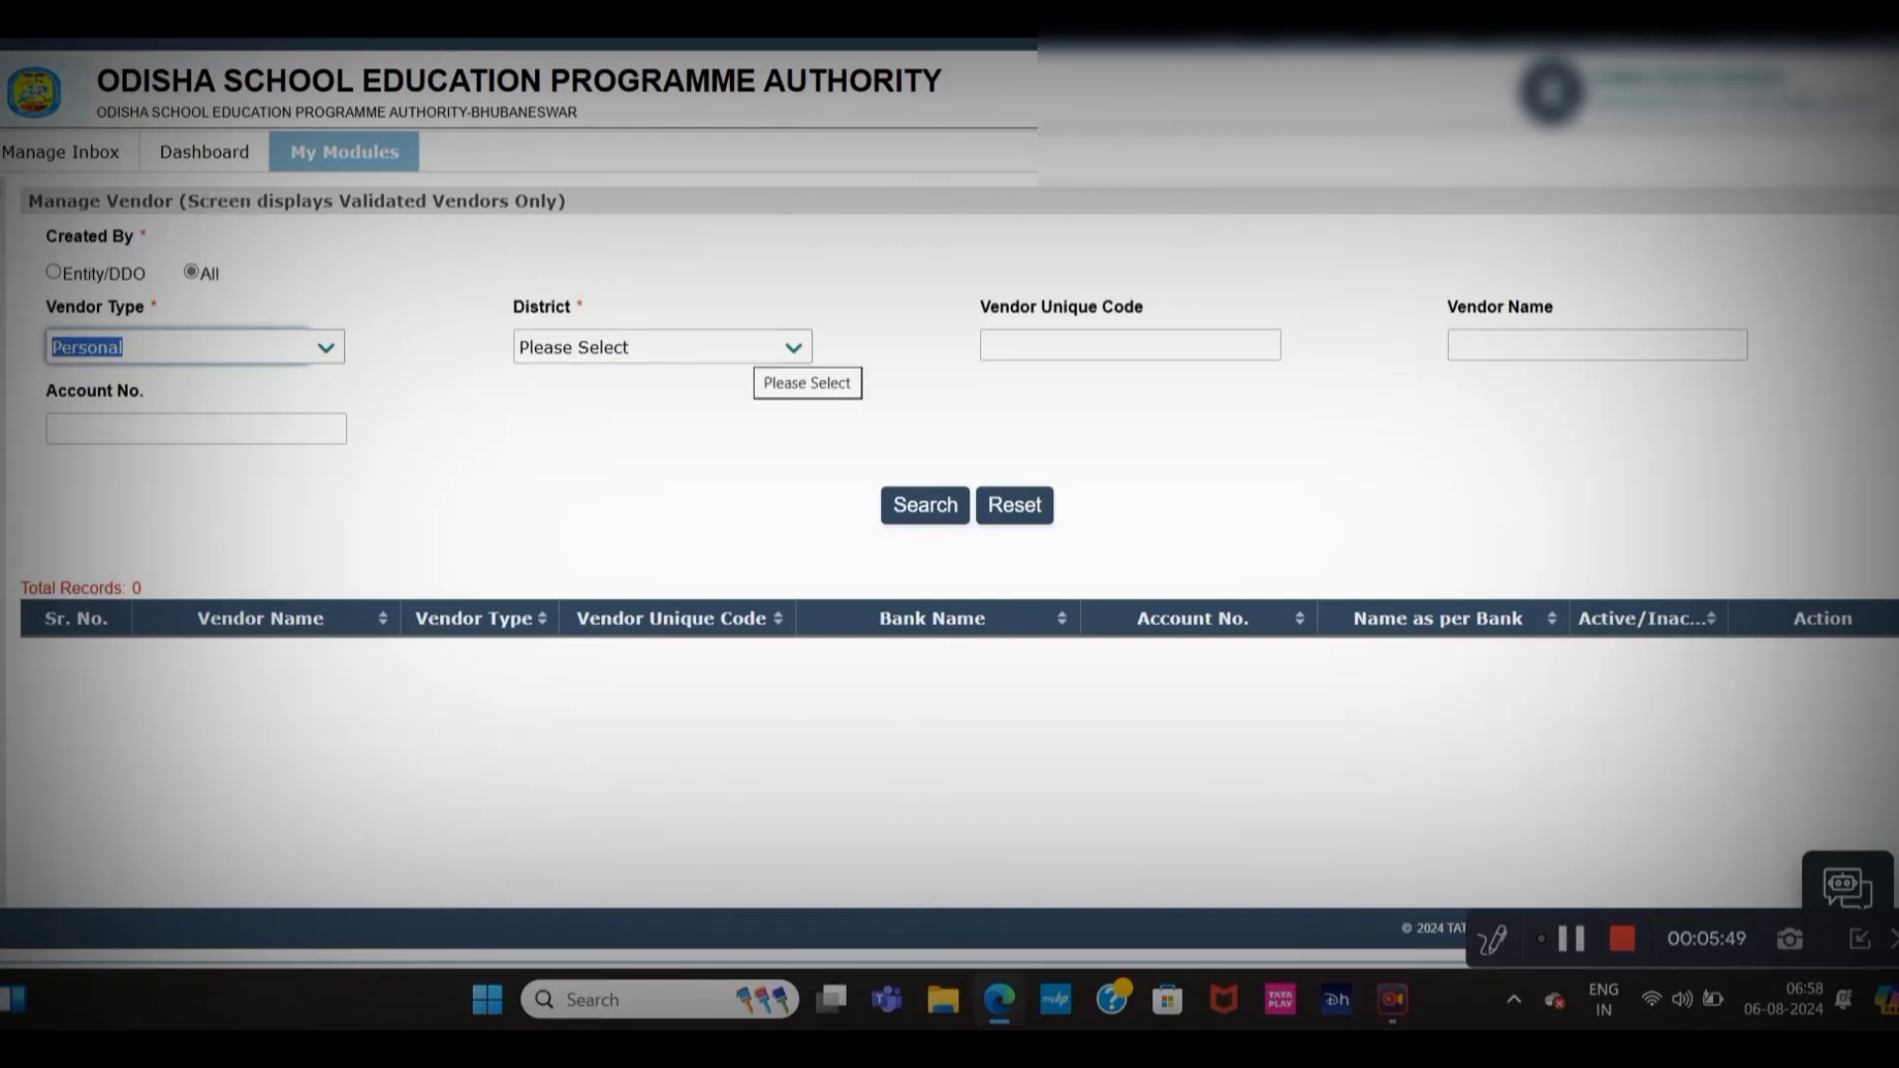
{"action": "left_click", "coordinate": [752, 348]}
{"action": "key", "text": "p"}
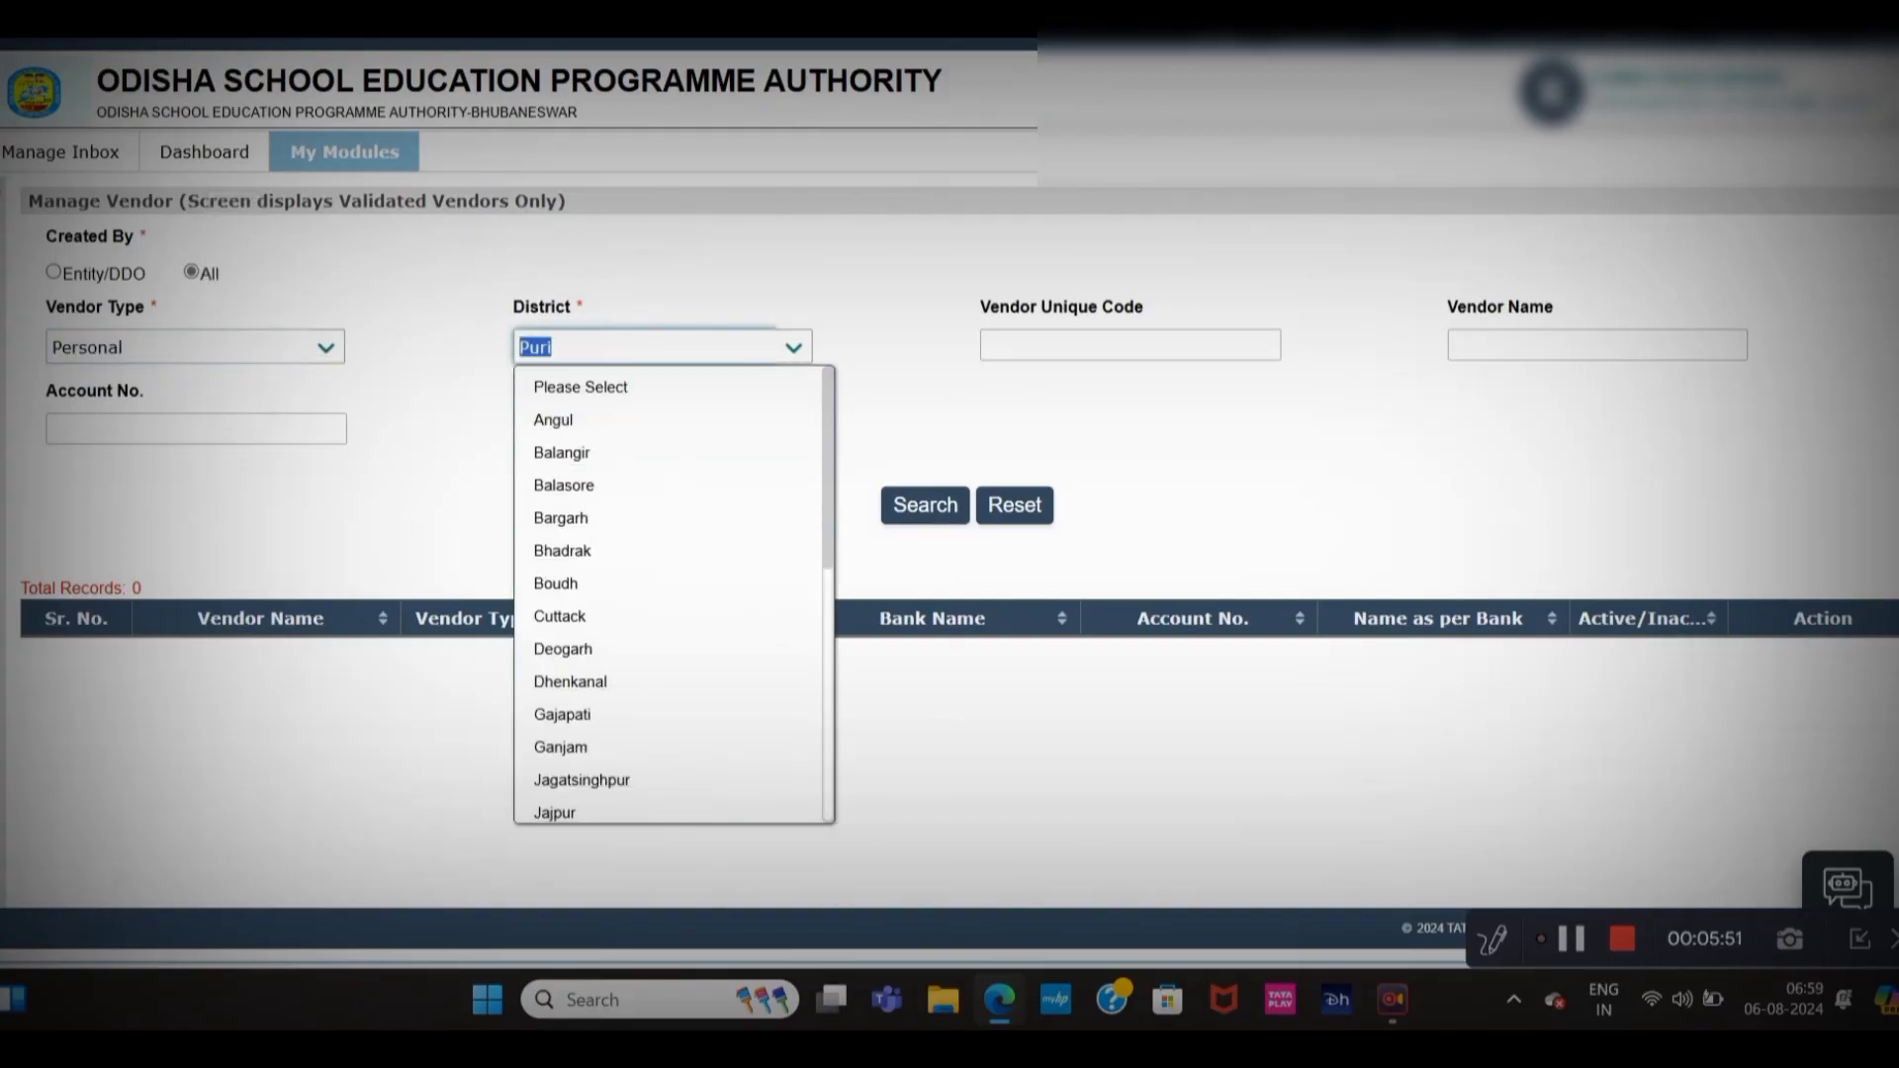
{"action": "key", "text": "Return"}
{"action": "key", "text": "Tab"}
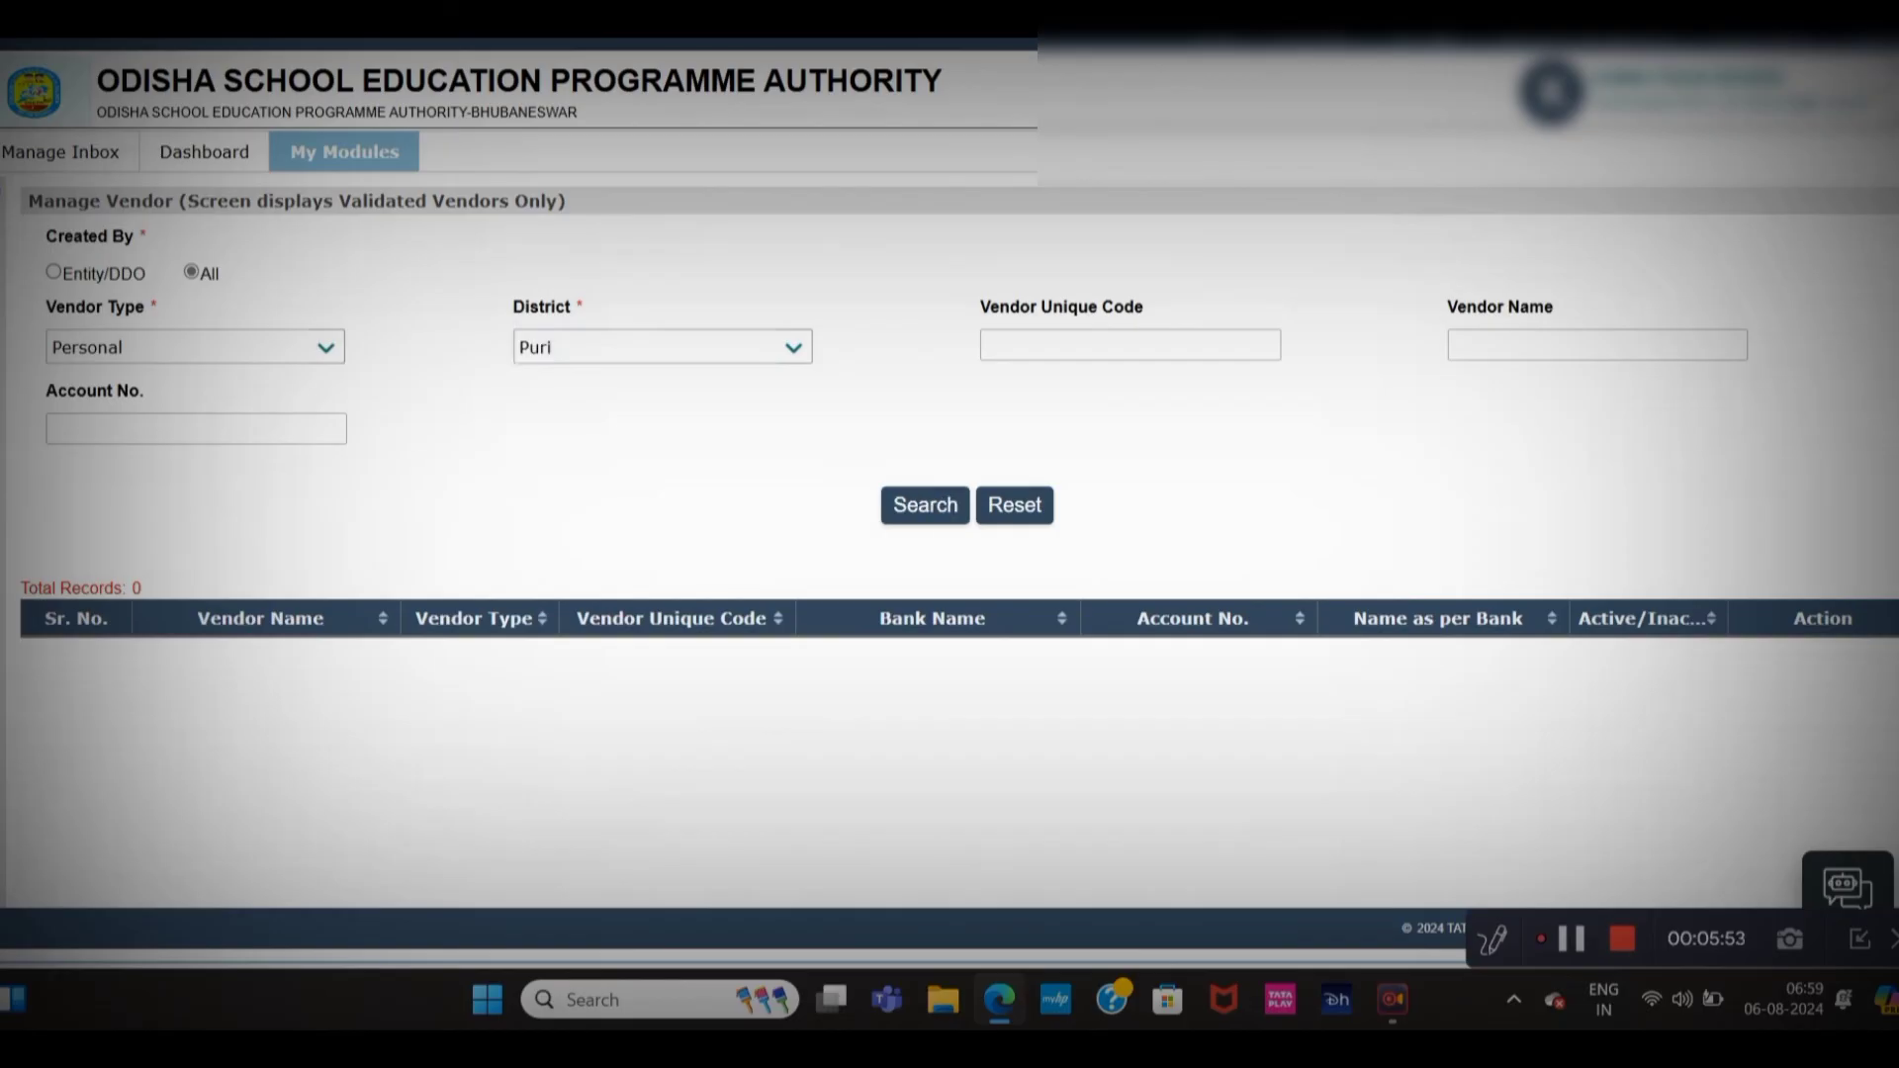
{"action": "left_click", "coordinate": [925, 505]}
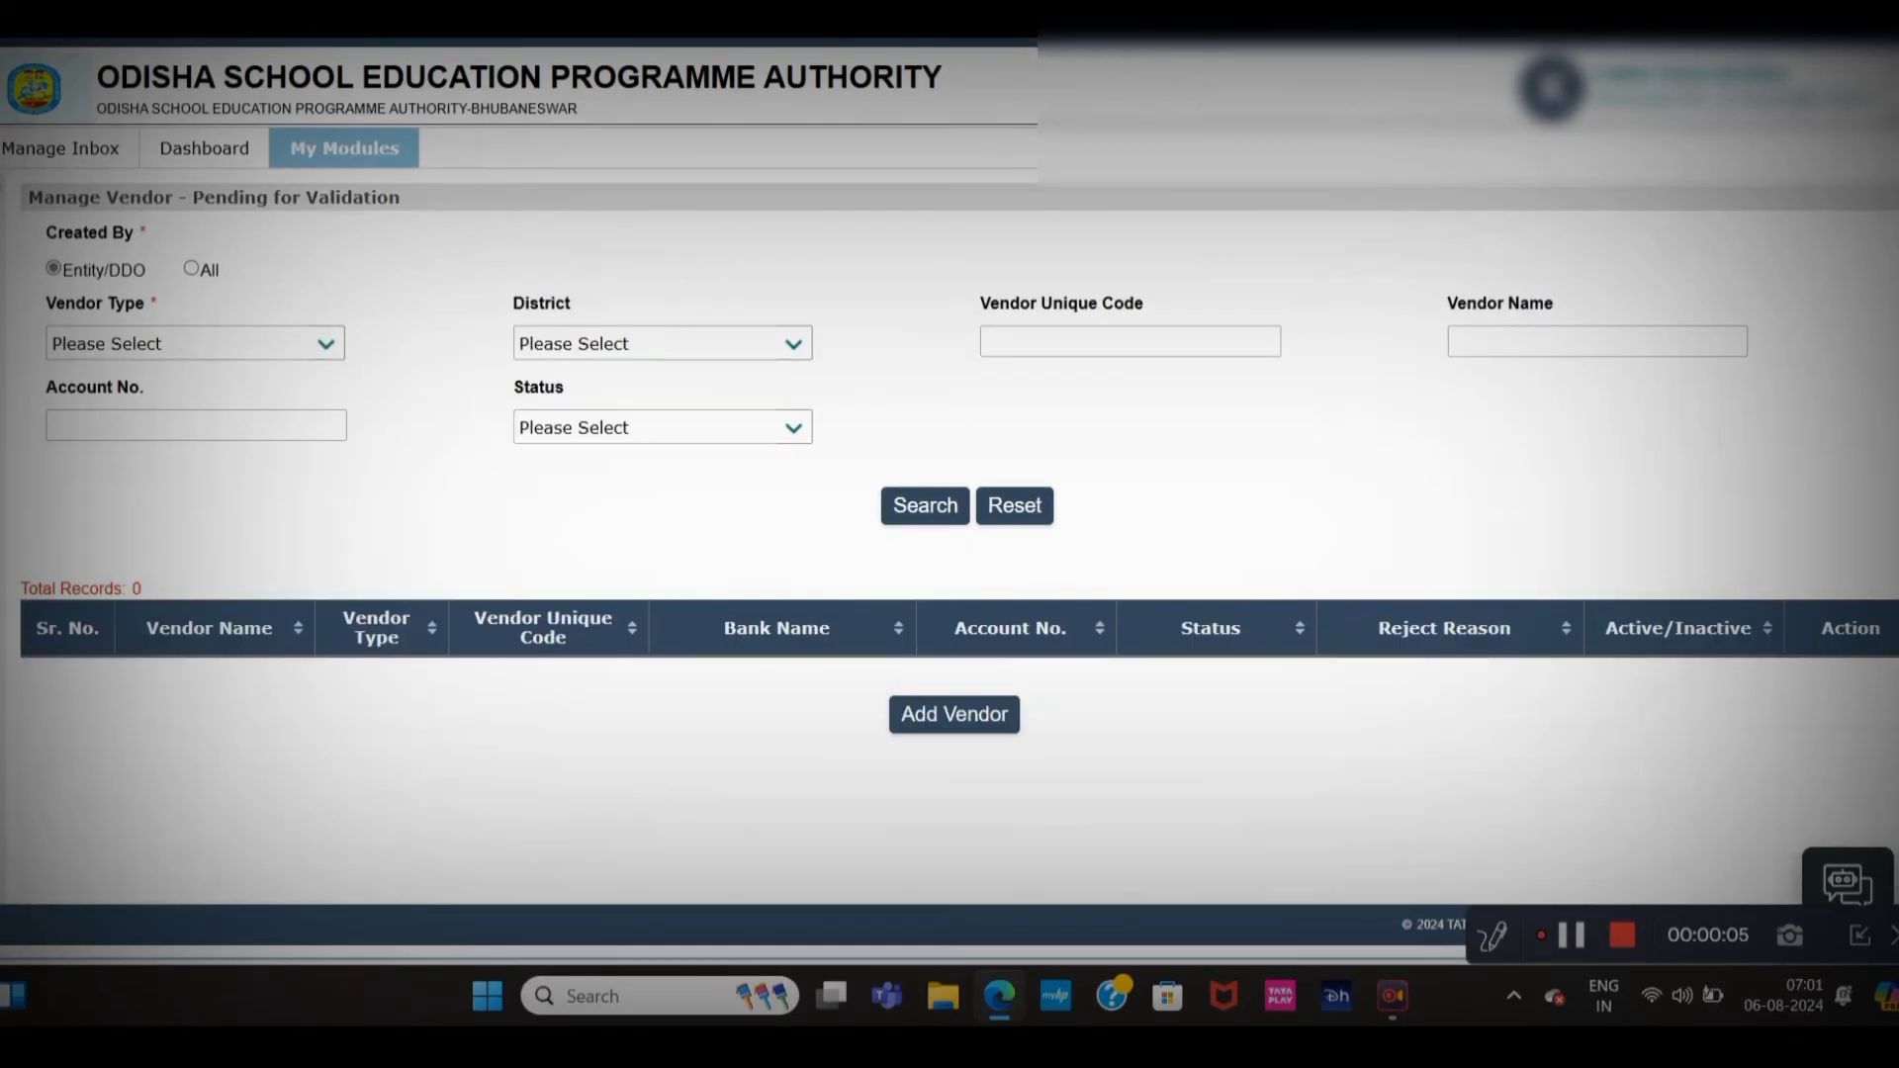
- Expand the module list to reach Fund Disbursement under Manage Fund Disbursement
{"action": "left_click", "coordinate": [2, 539]}
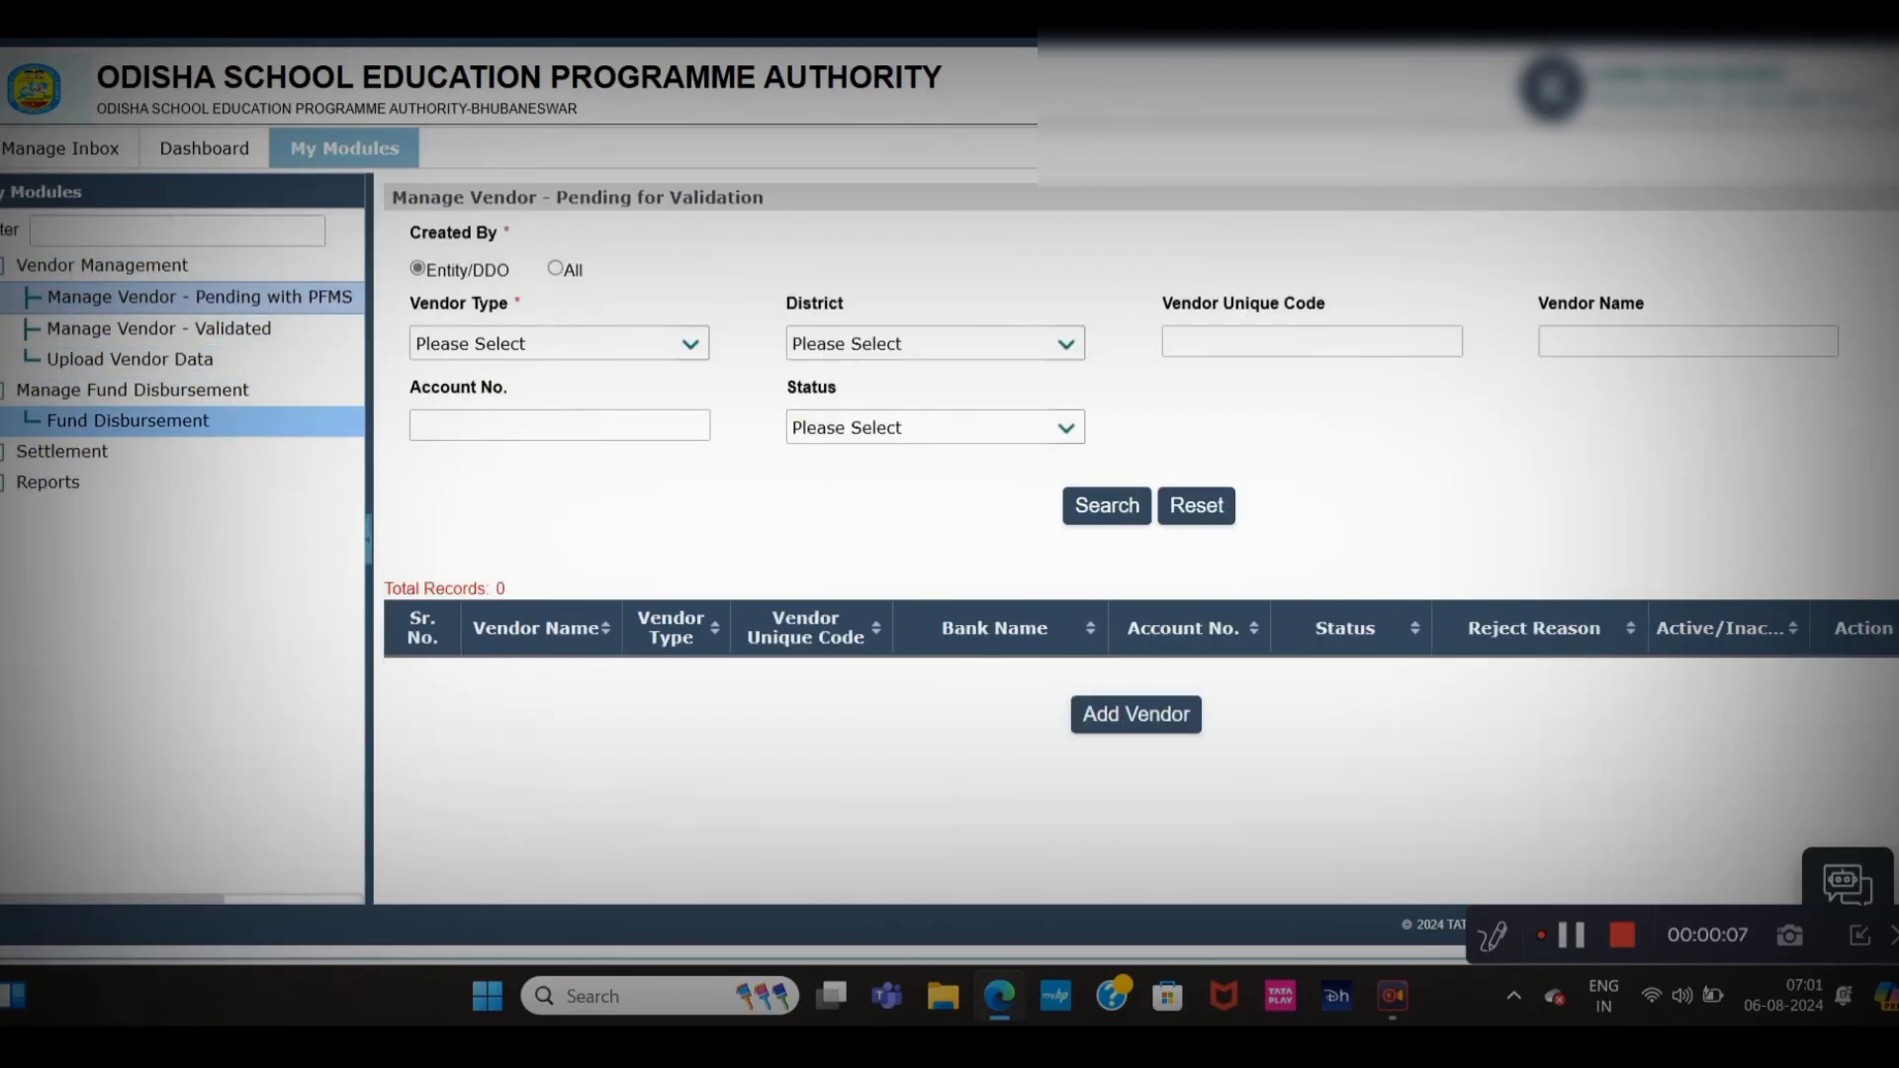